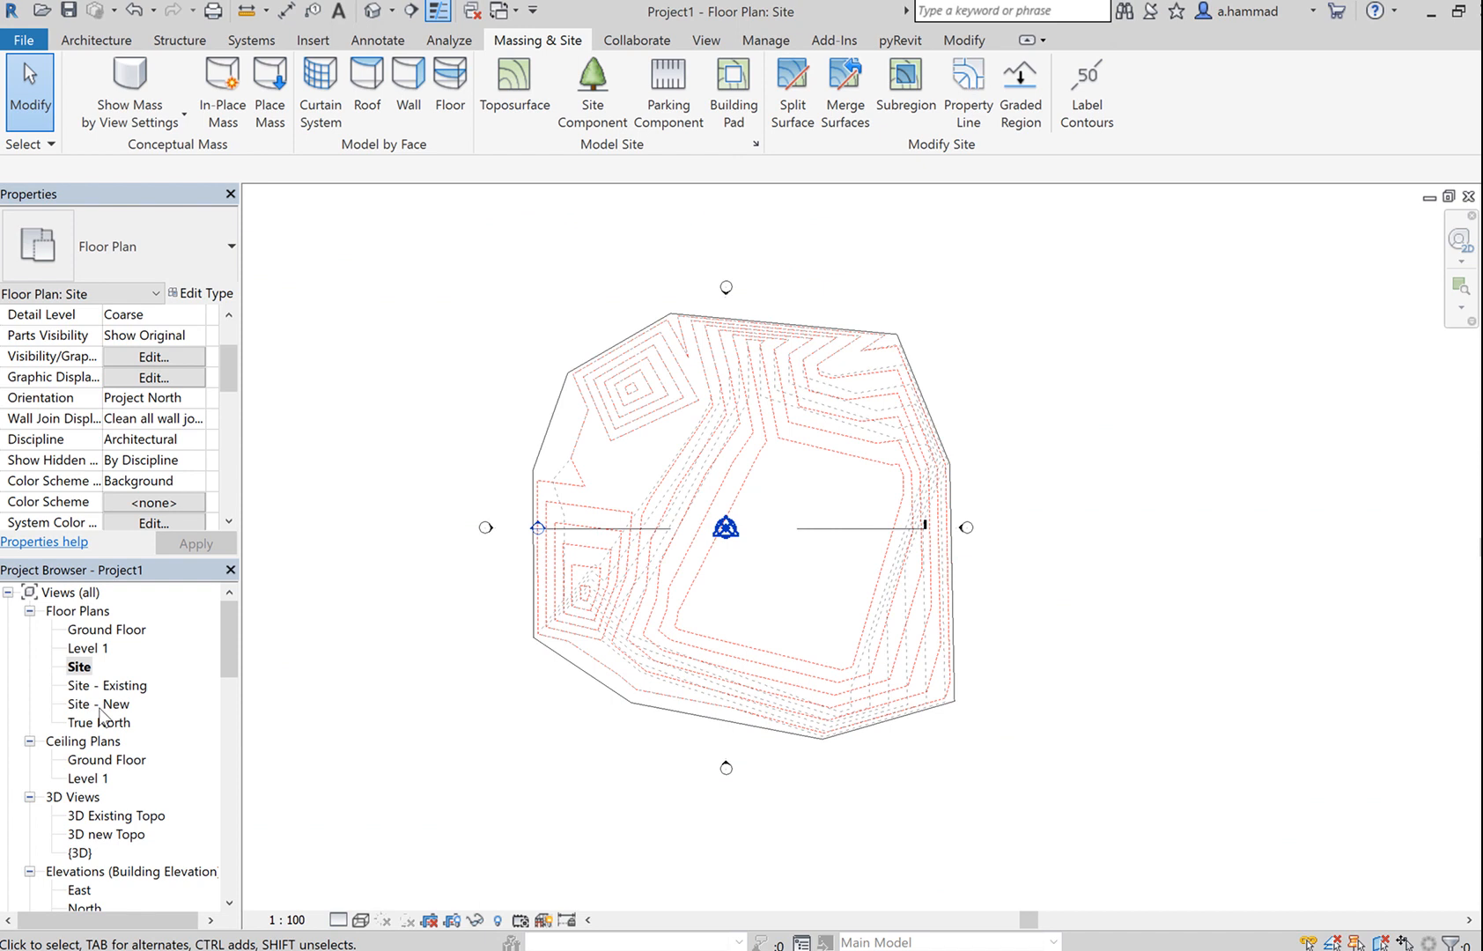
- In the Site - New floor plan, sketch a closed four-sided property line, about 11000 mm along its upper edge and 15200 mm along its lower edge
double_click(99, 705)
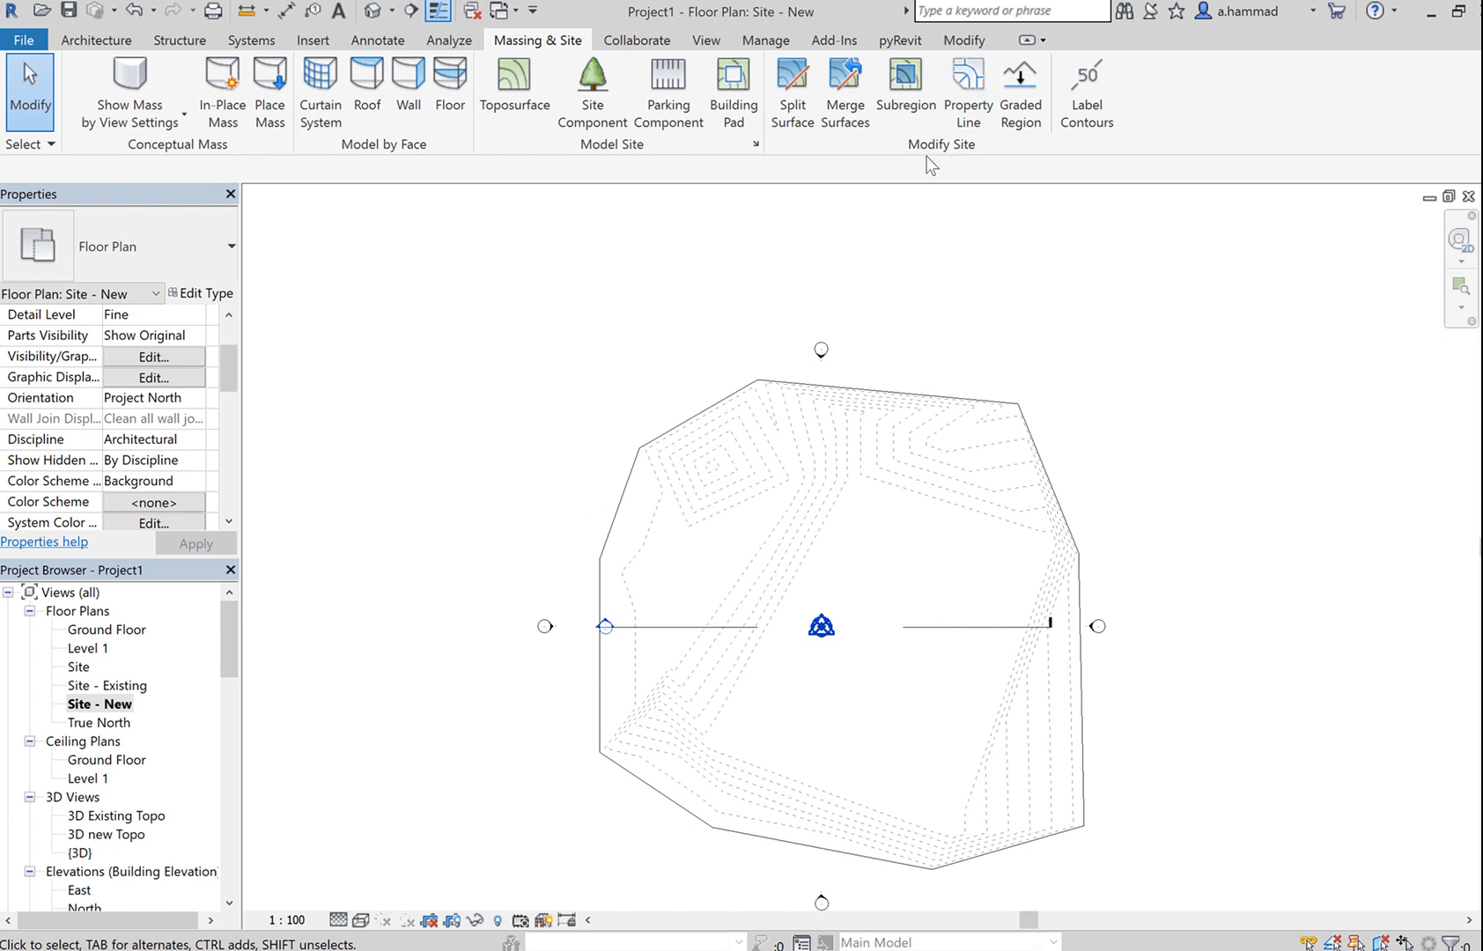
click(986, 104)
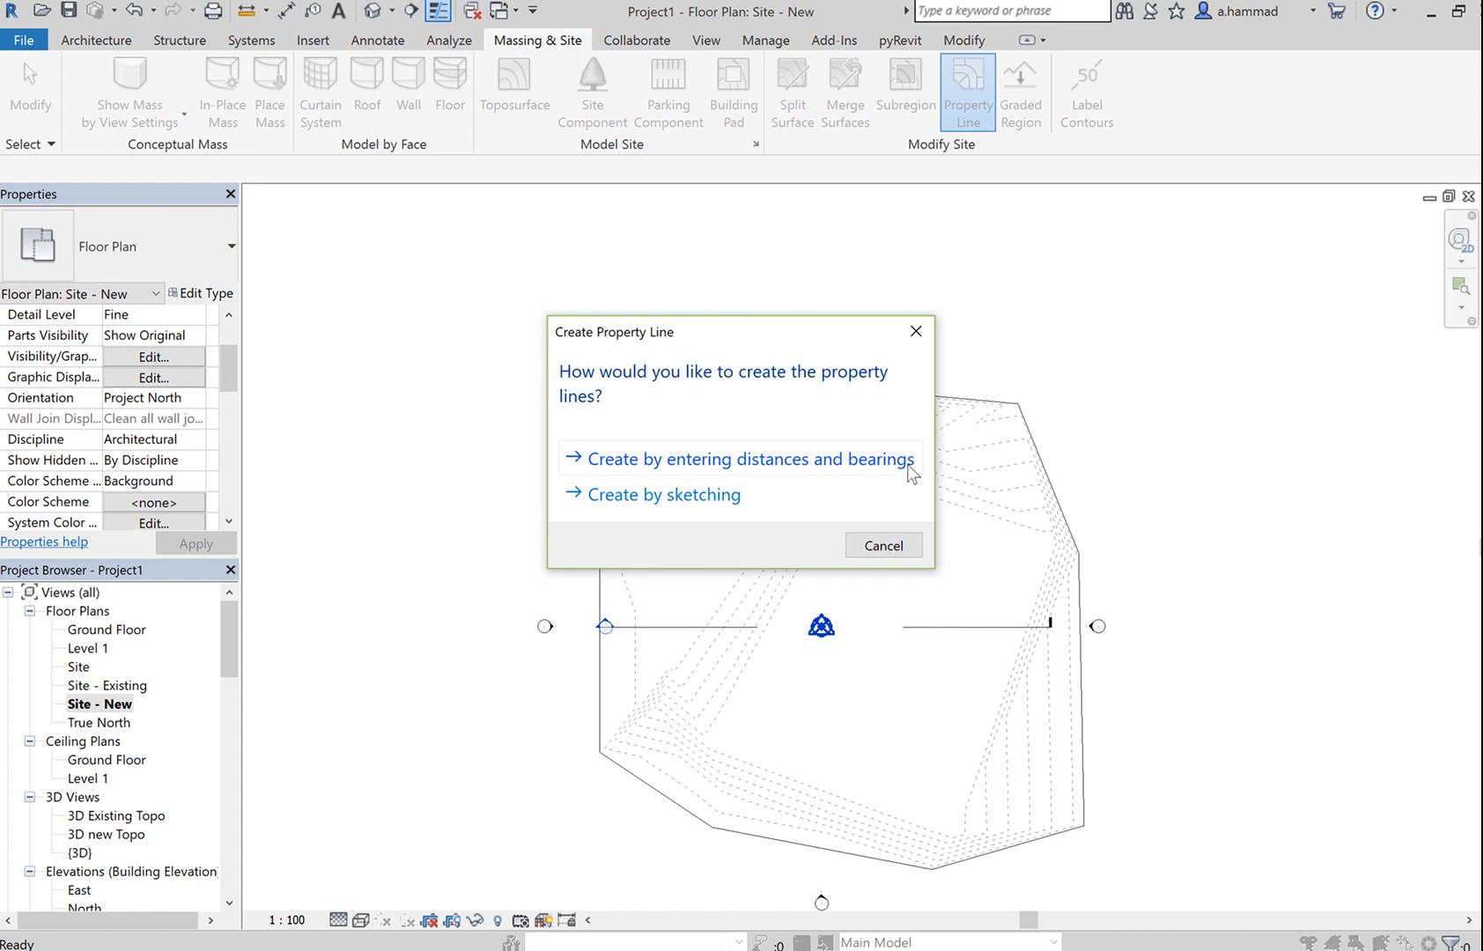
click(643, 500)
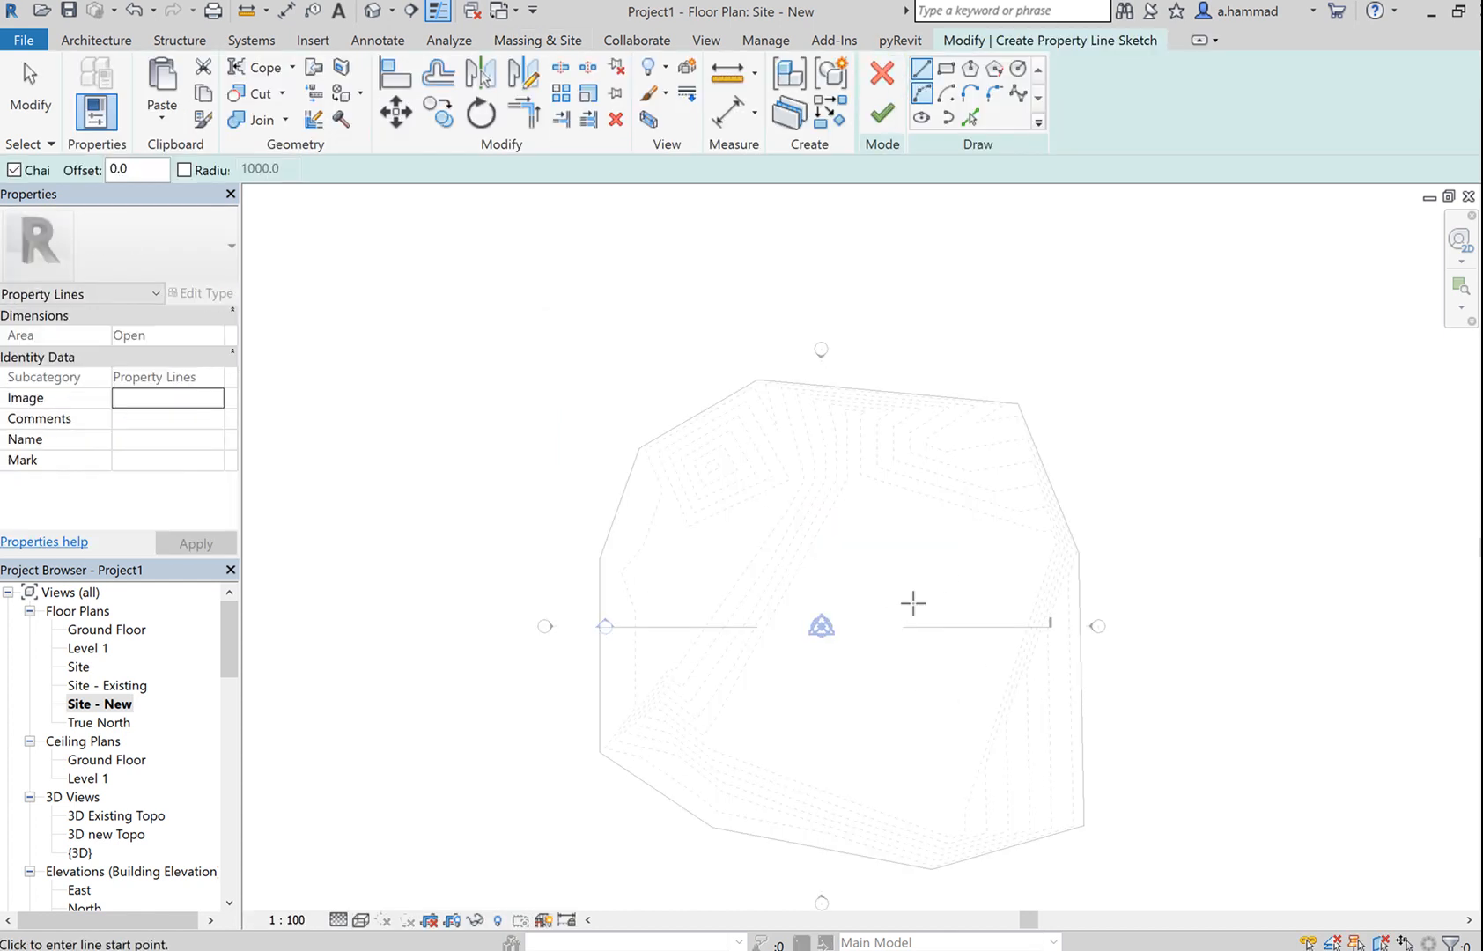
click(926, 70)
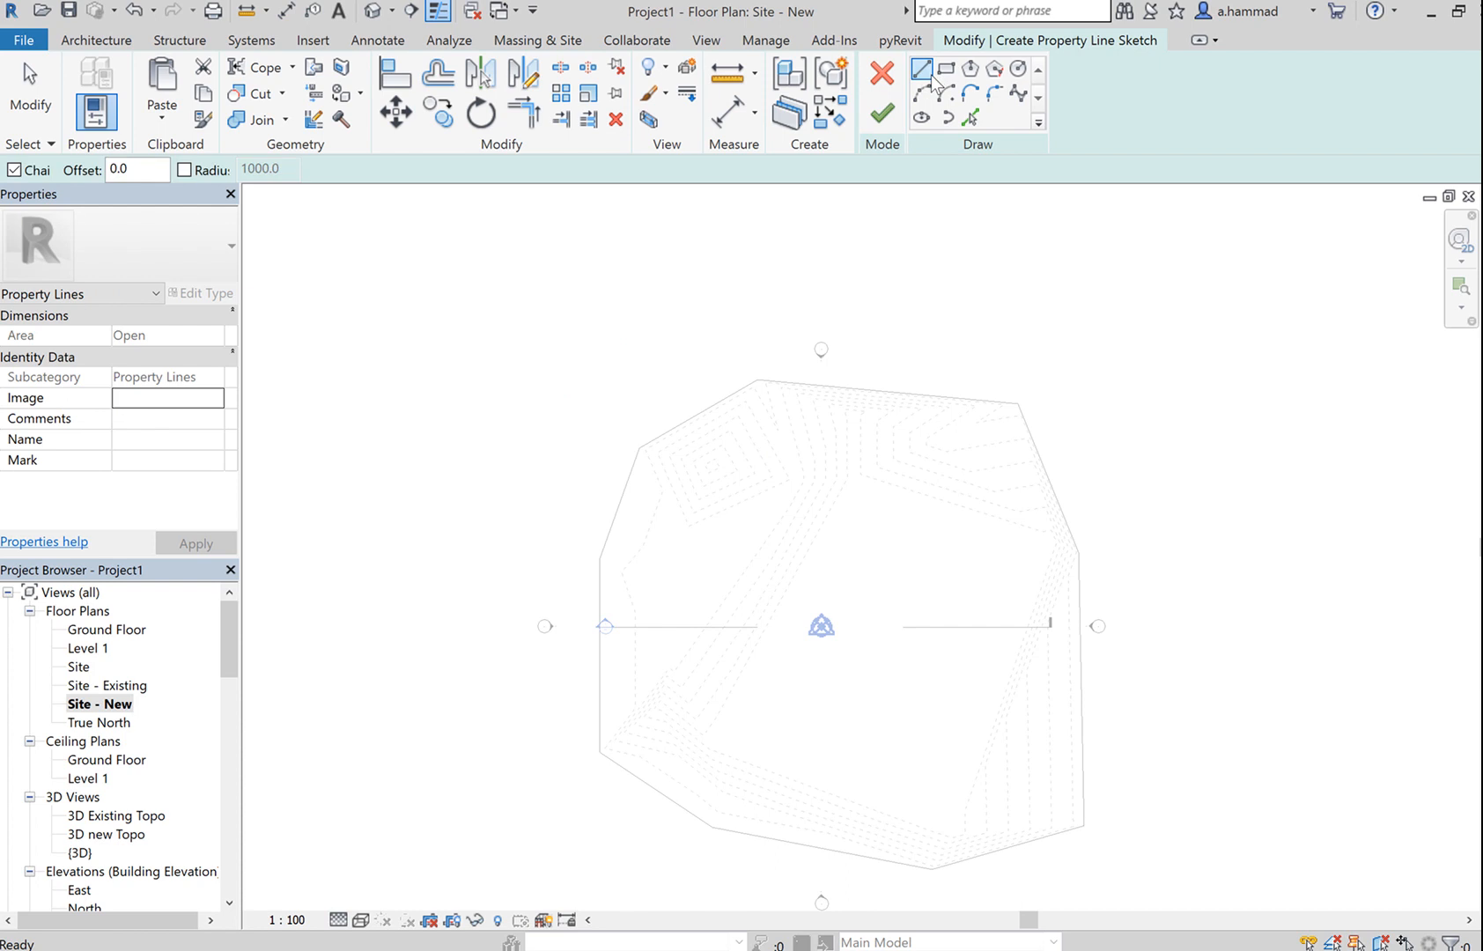
click(988, 552)
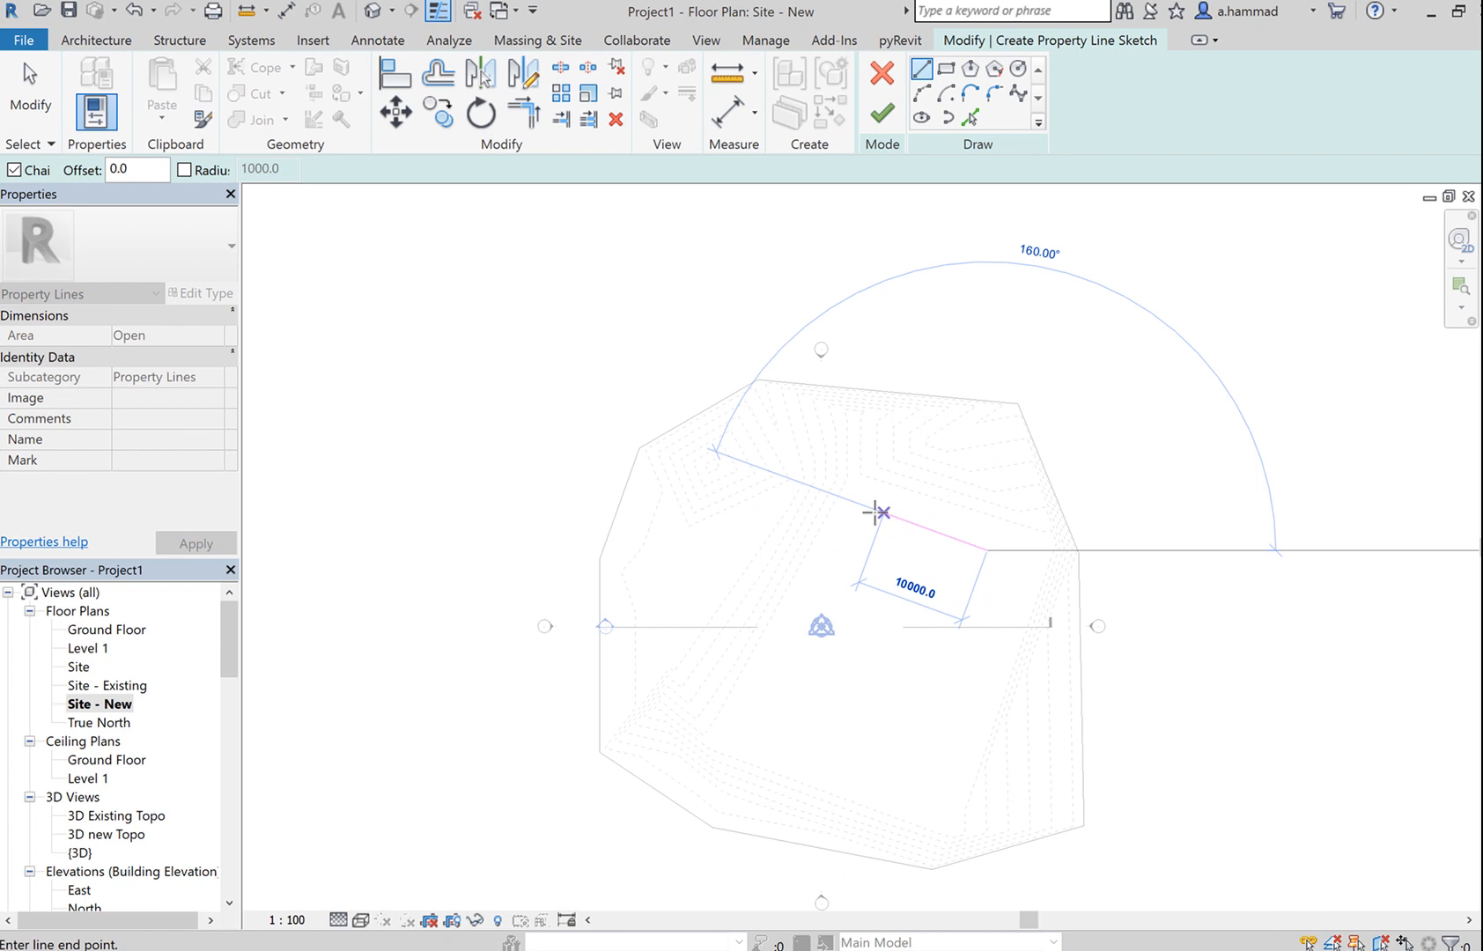
click(874, 509)
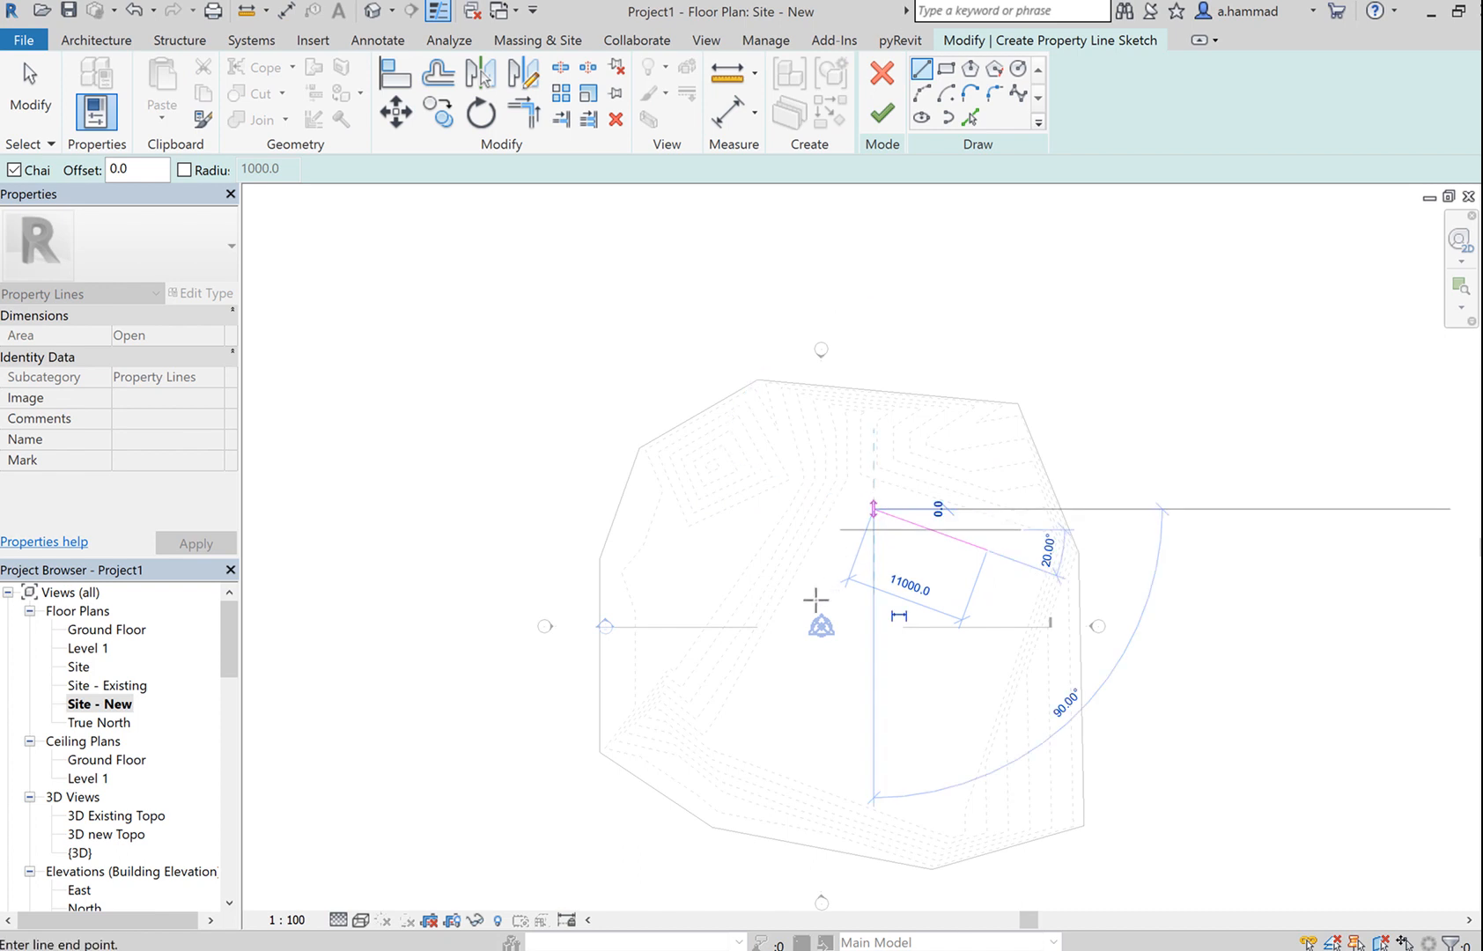
click(752, 713)
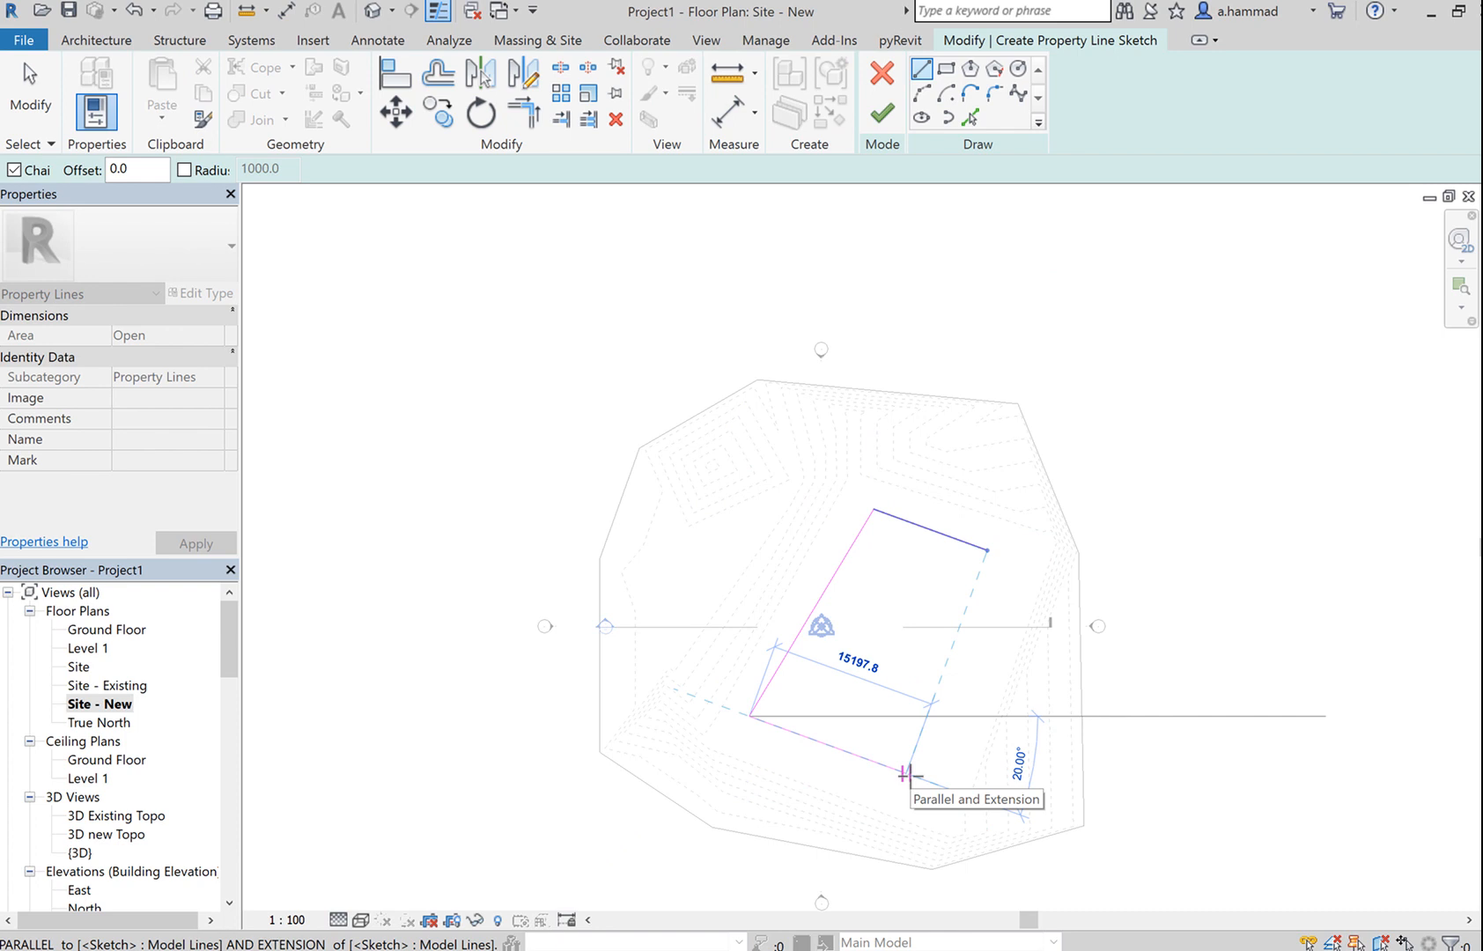
click(907, 775)
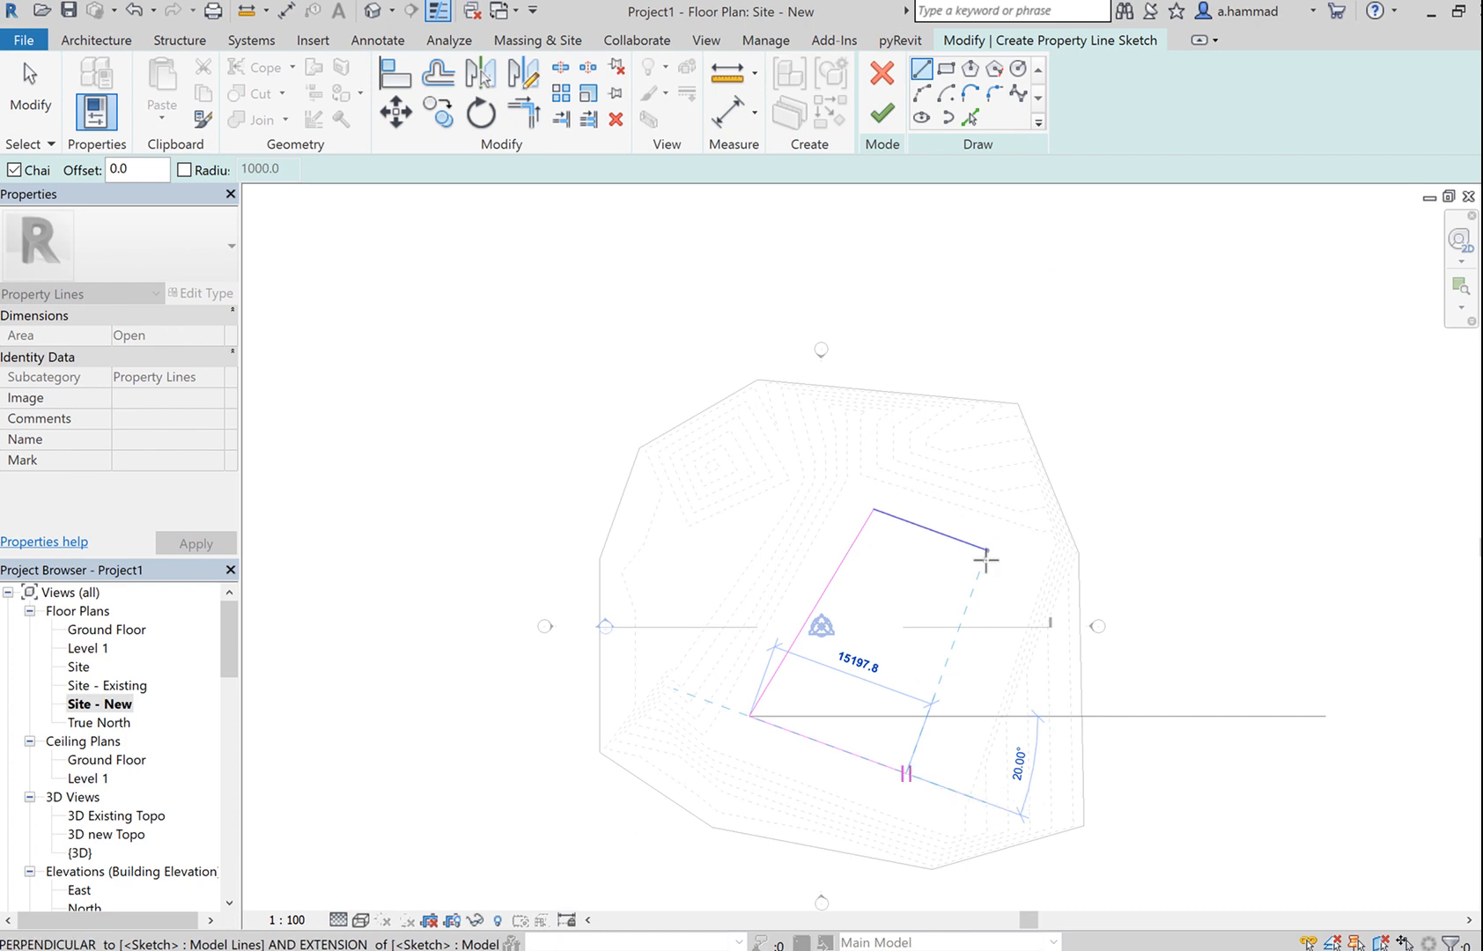
click(984, 552)
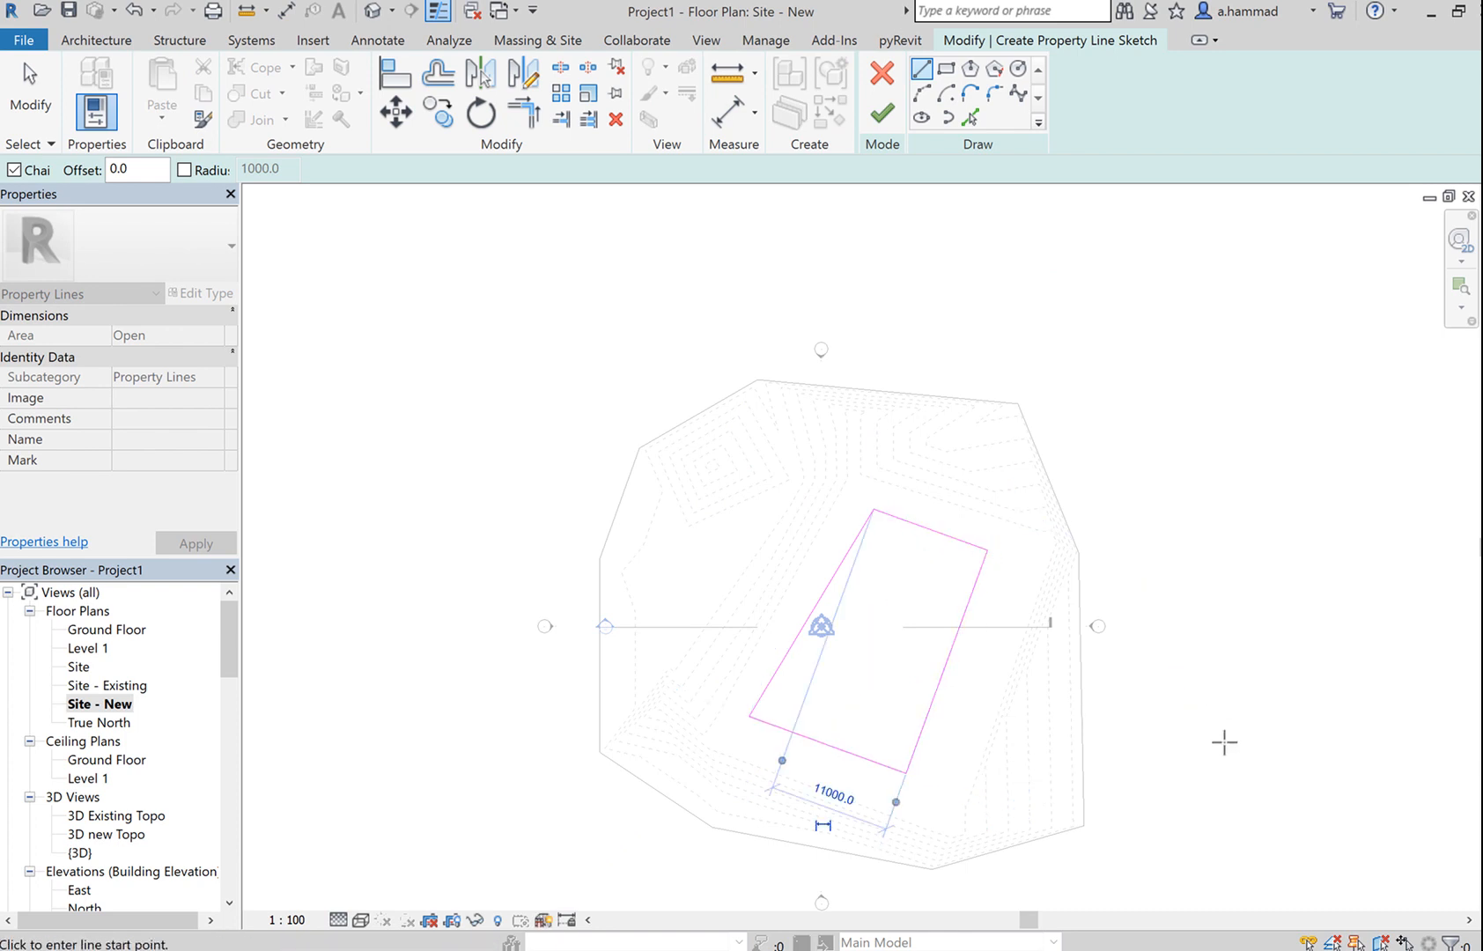
click(881, 115)
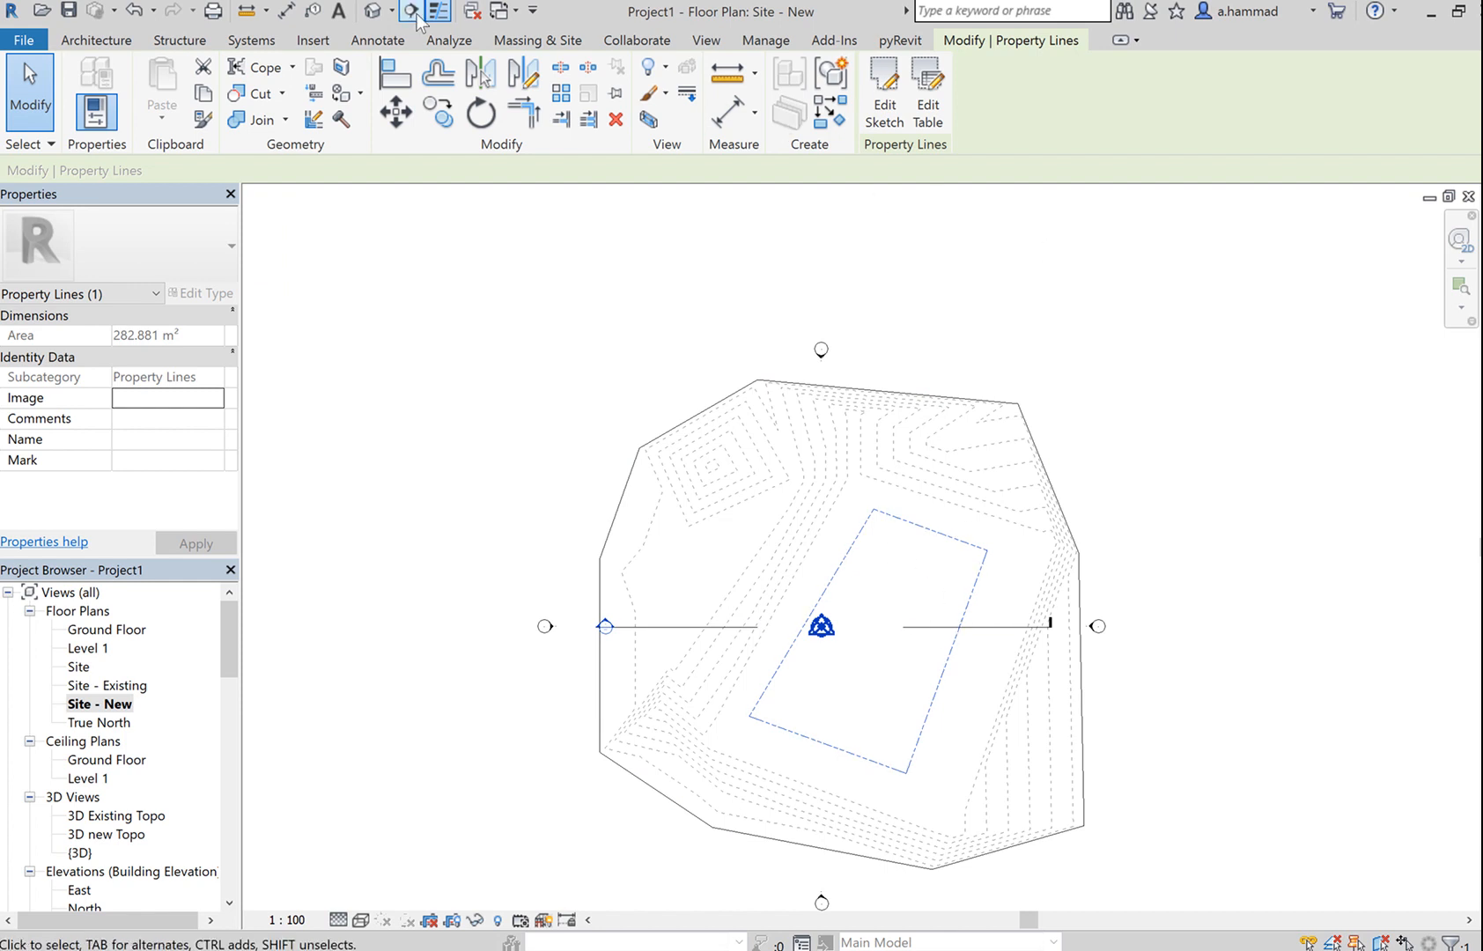
- Create a rectangular building pad of about 12000 by 15000 mm overlapping the right side of the property line
click(538, 40)
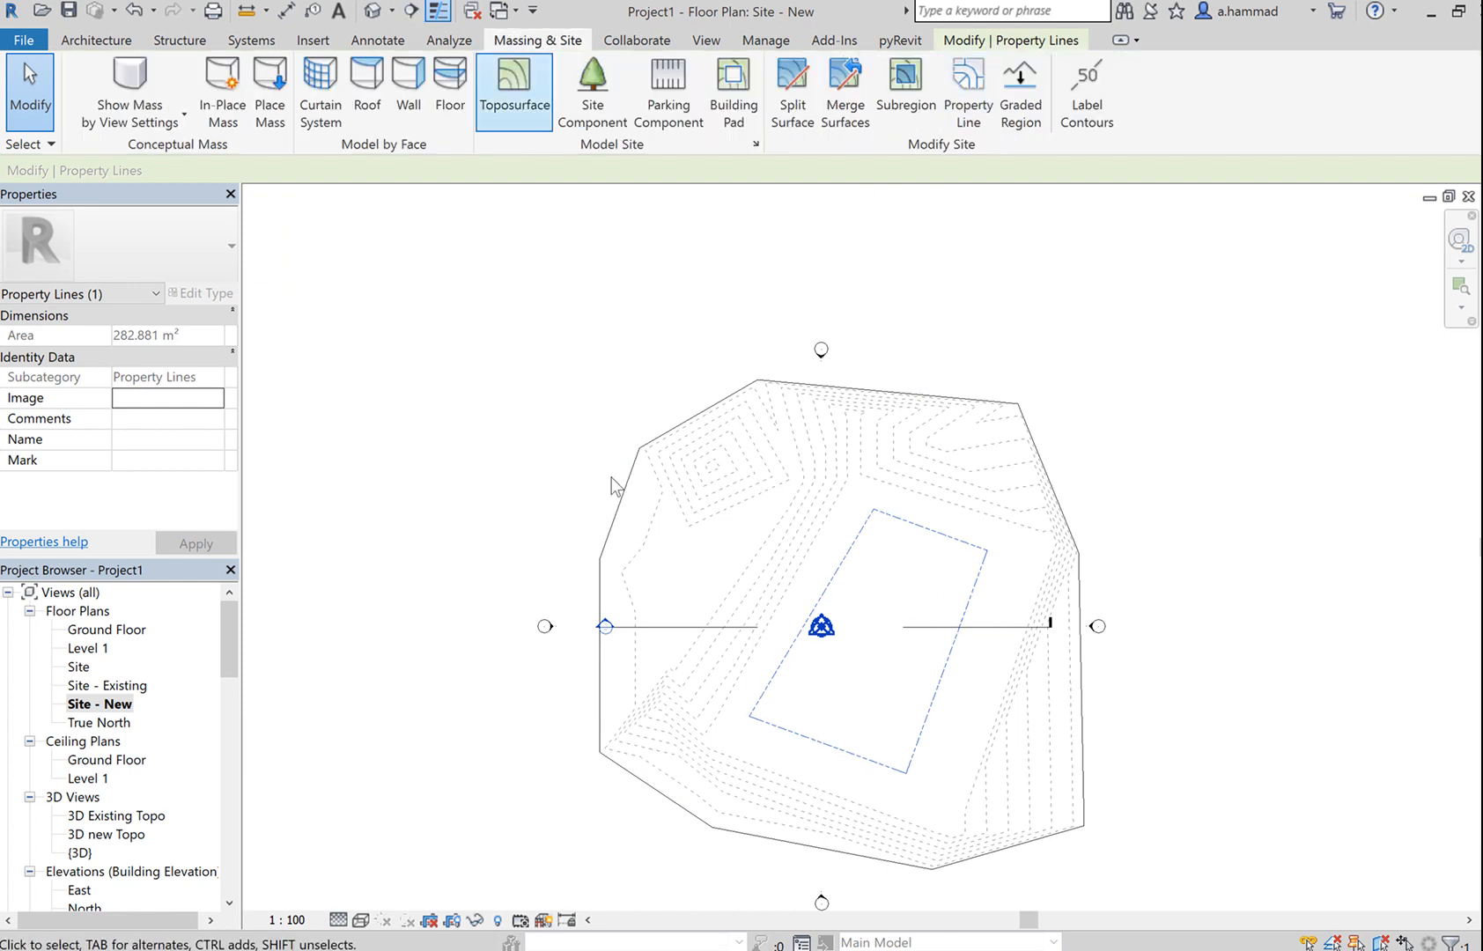
click(747, 107)
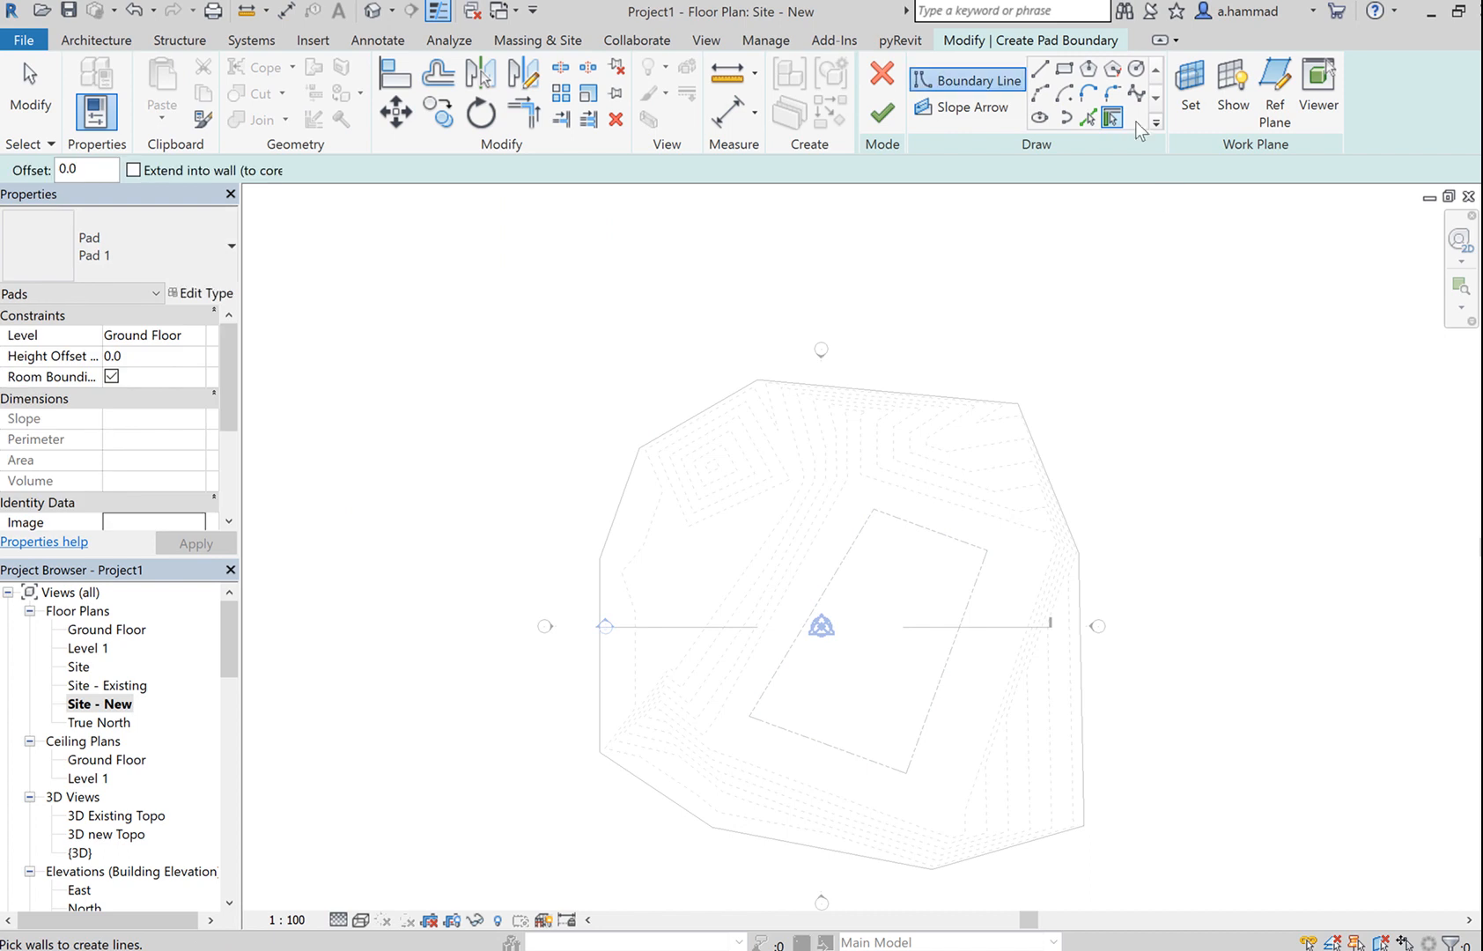
click(1064, 69)
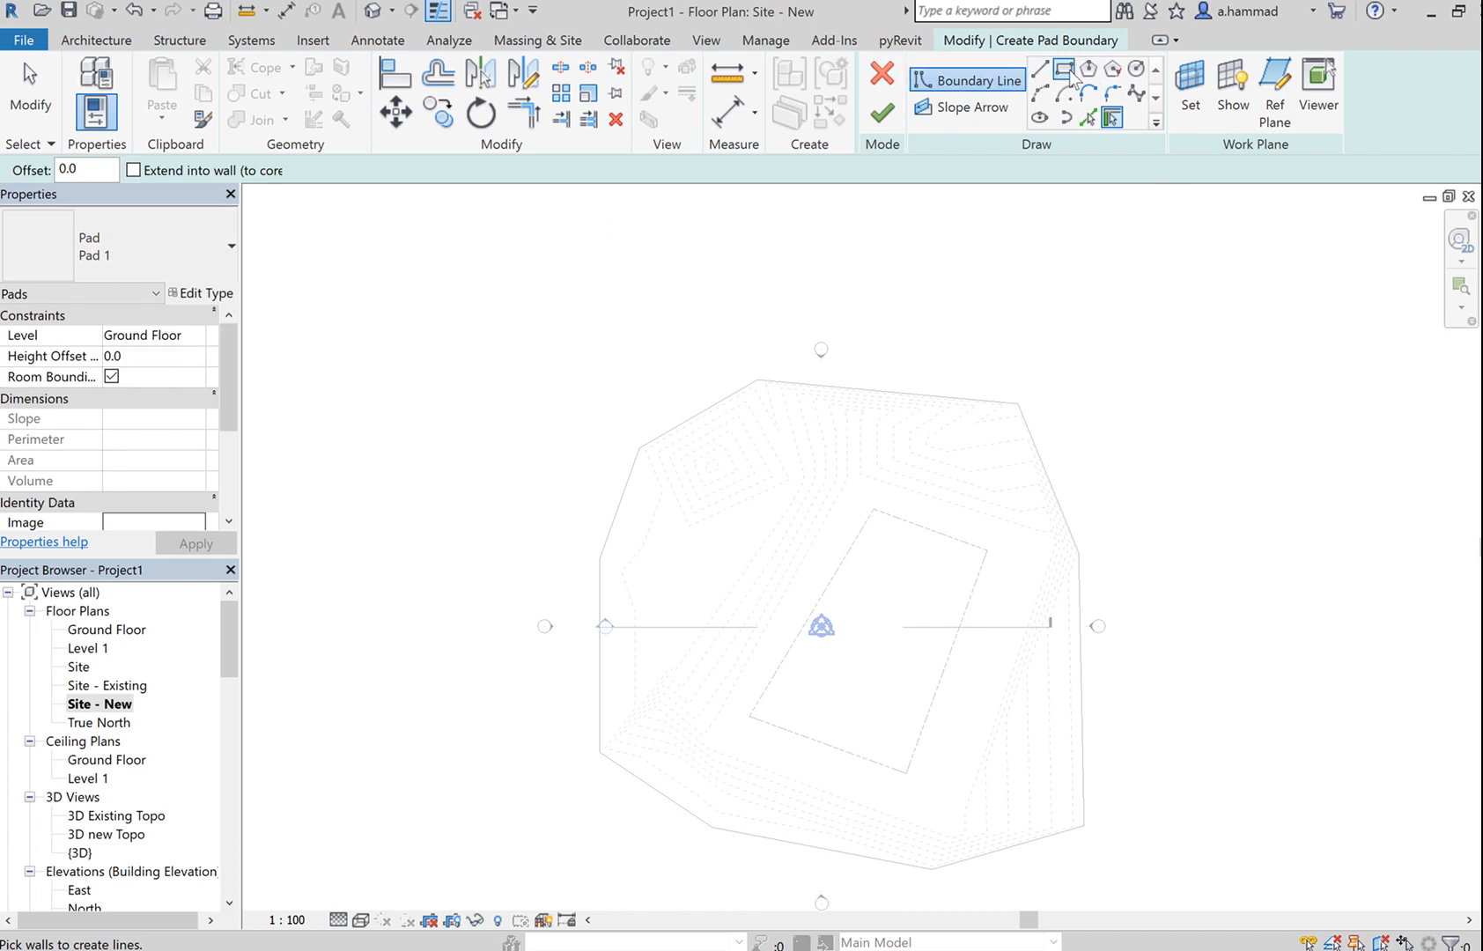
click(883, 543)
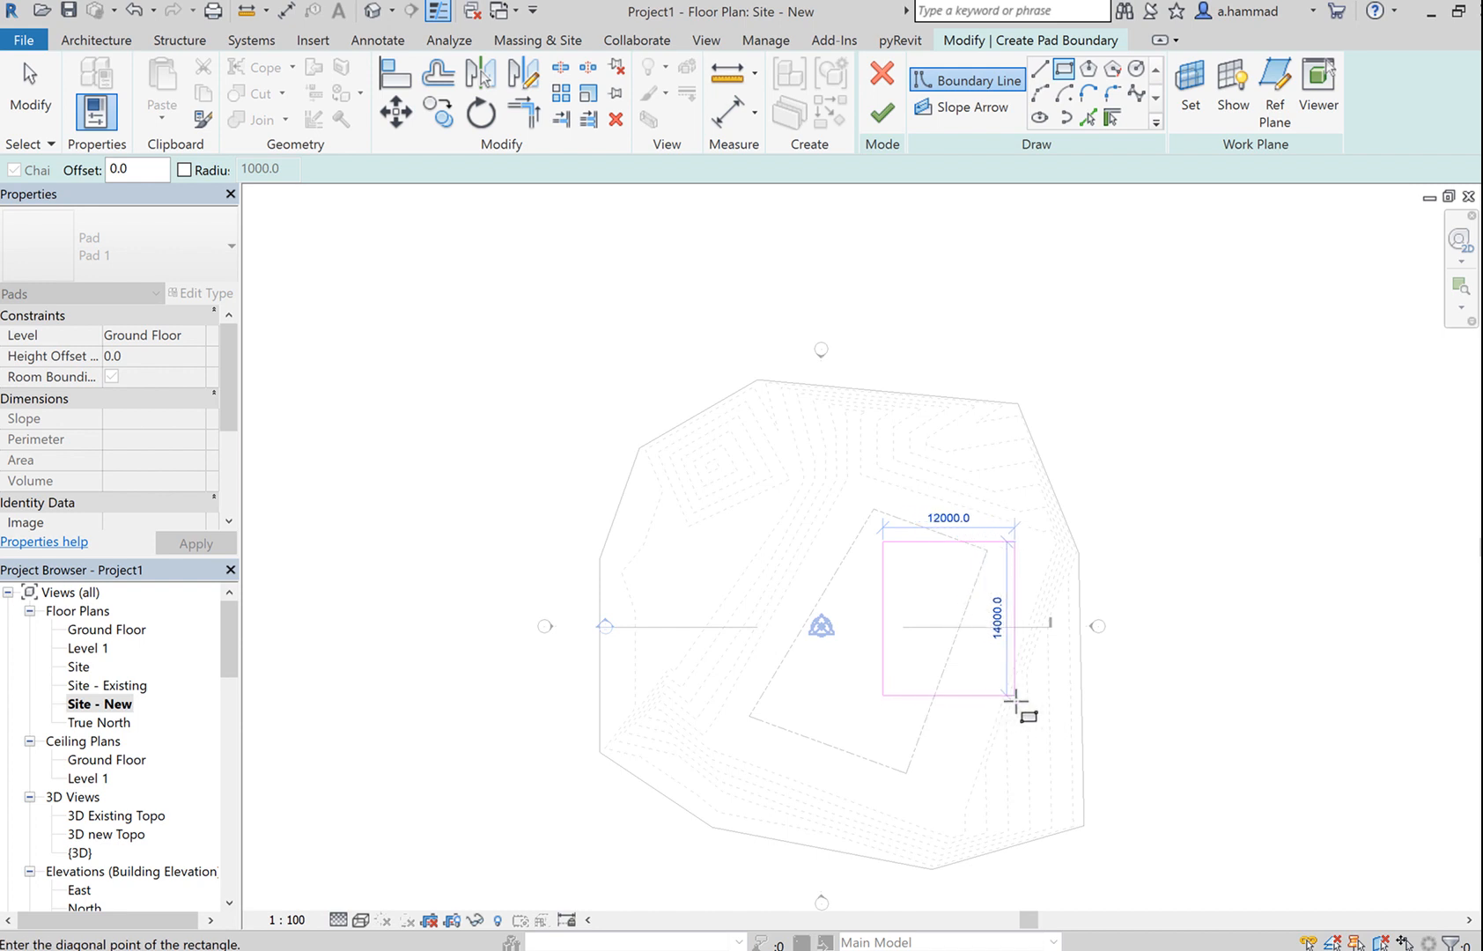
click(1015, 706)
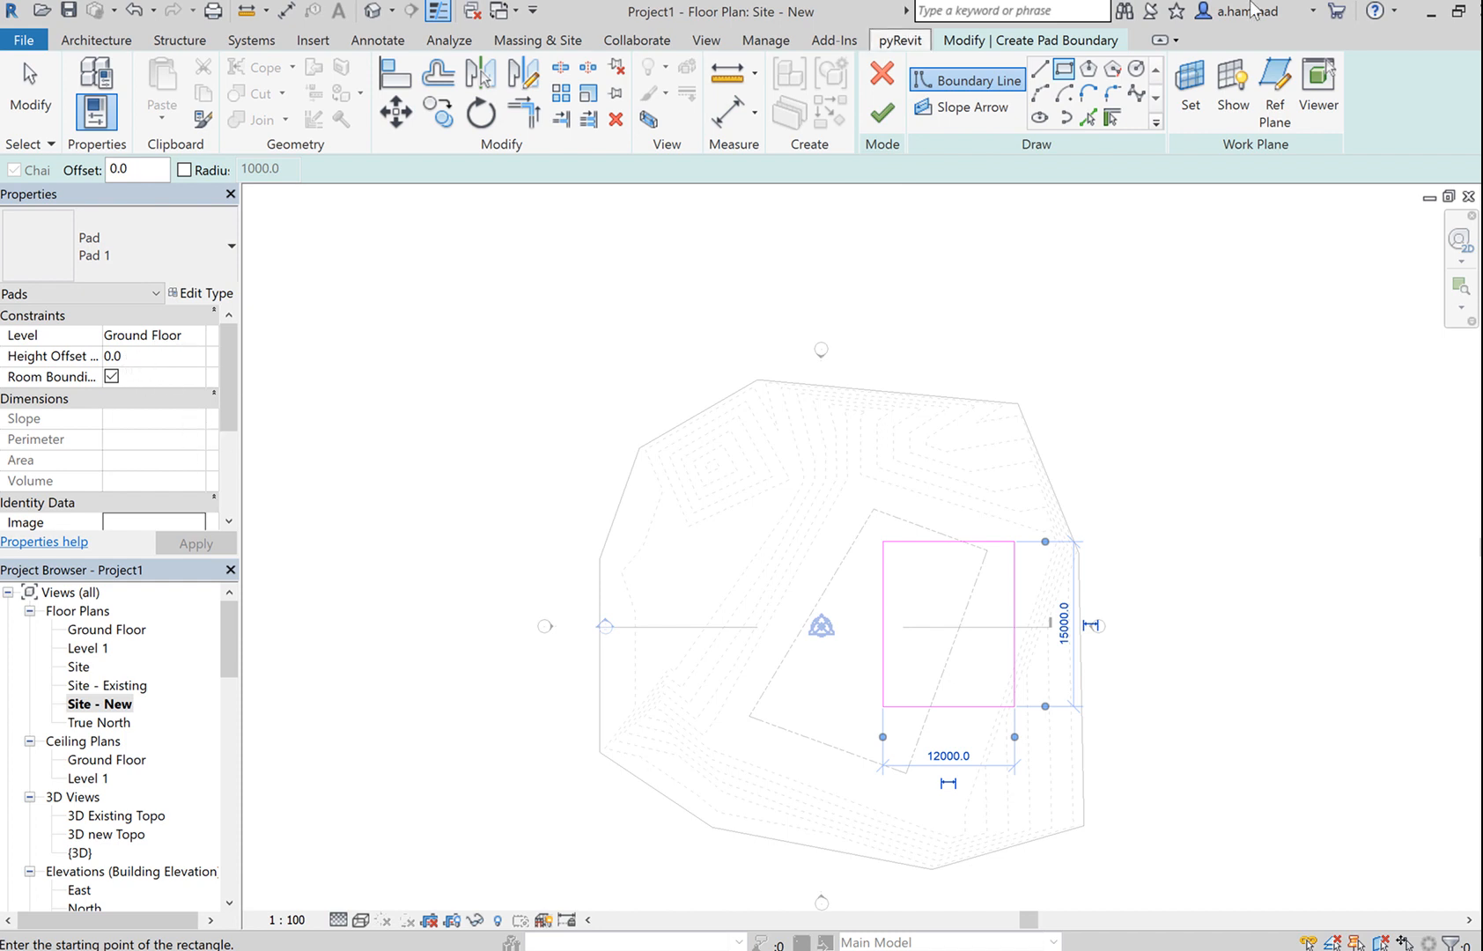
click(888, 122)
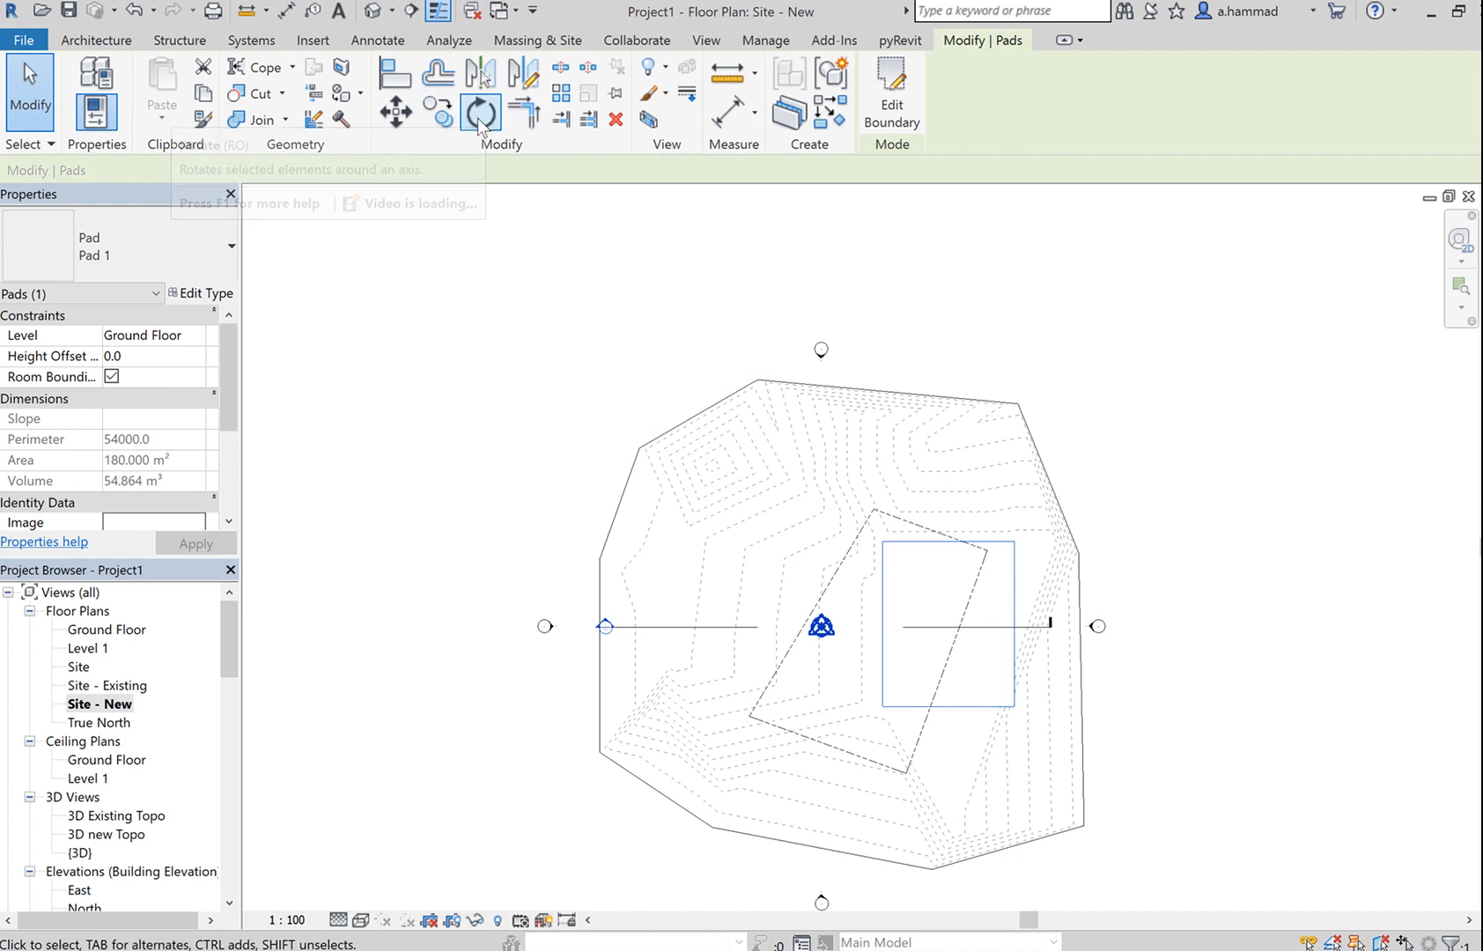
- Rotate the building pad about 30 degrees clockwise around its centre
click(480, 115)
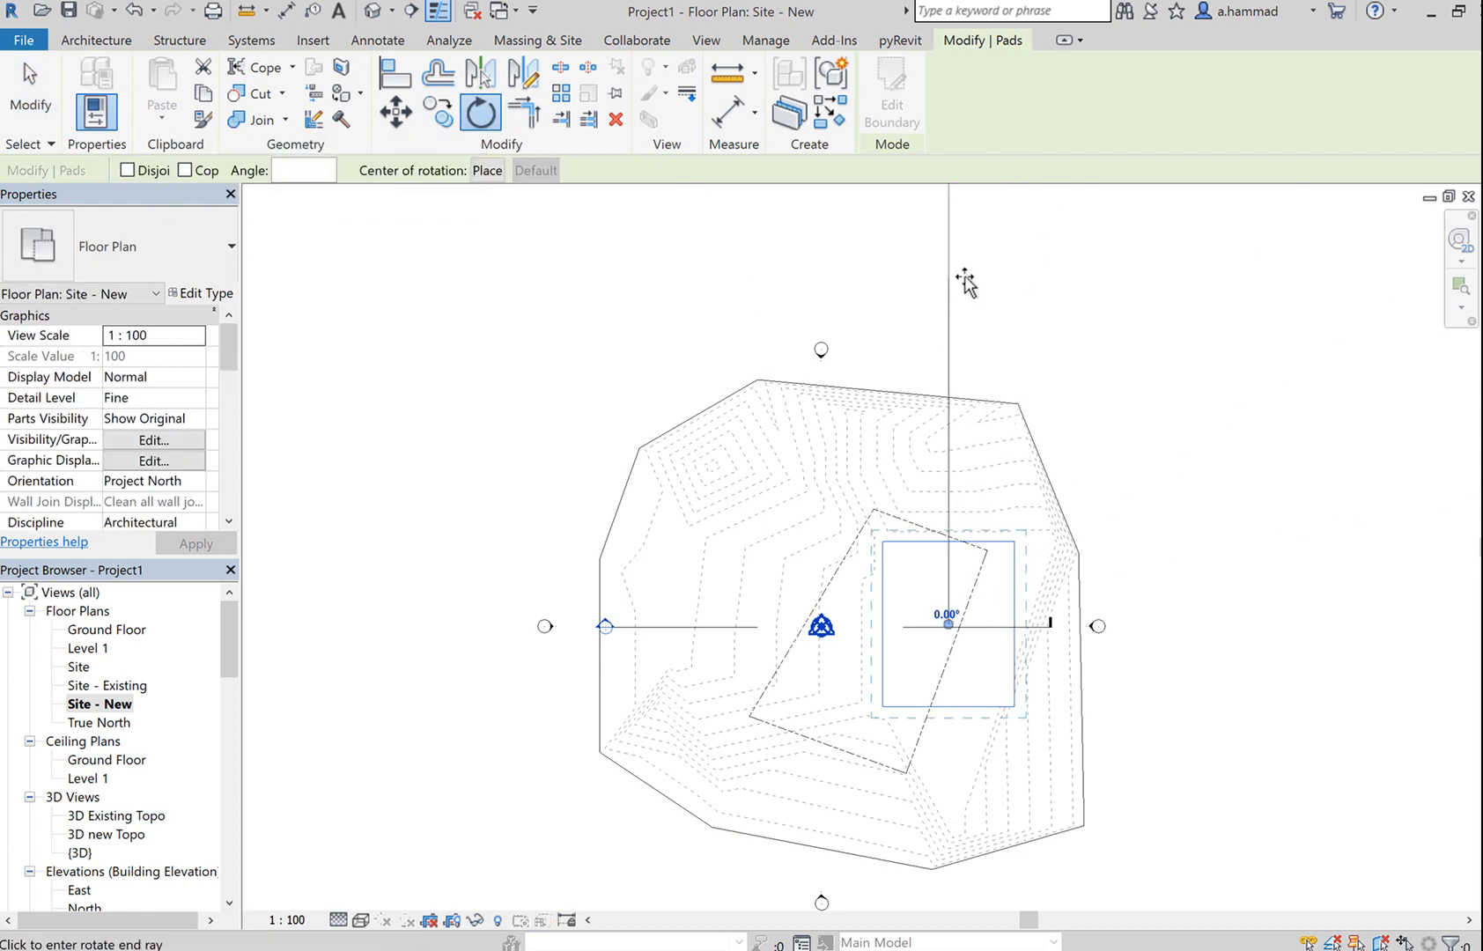
click(960, 282)
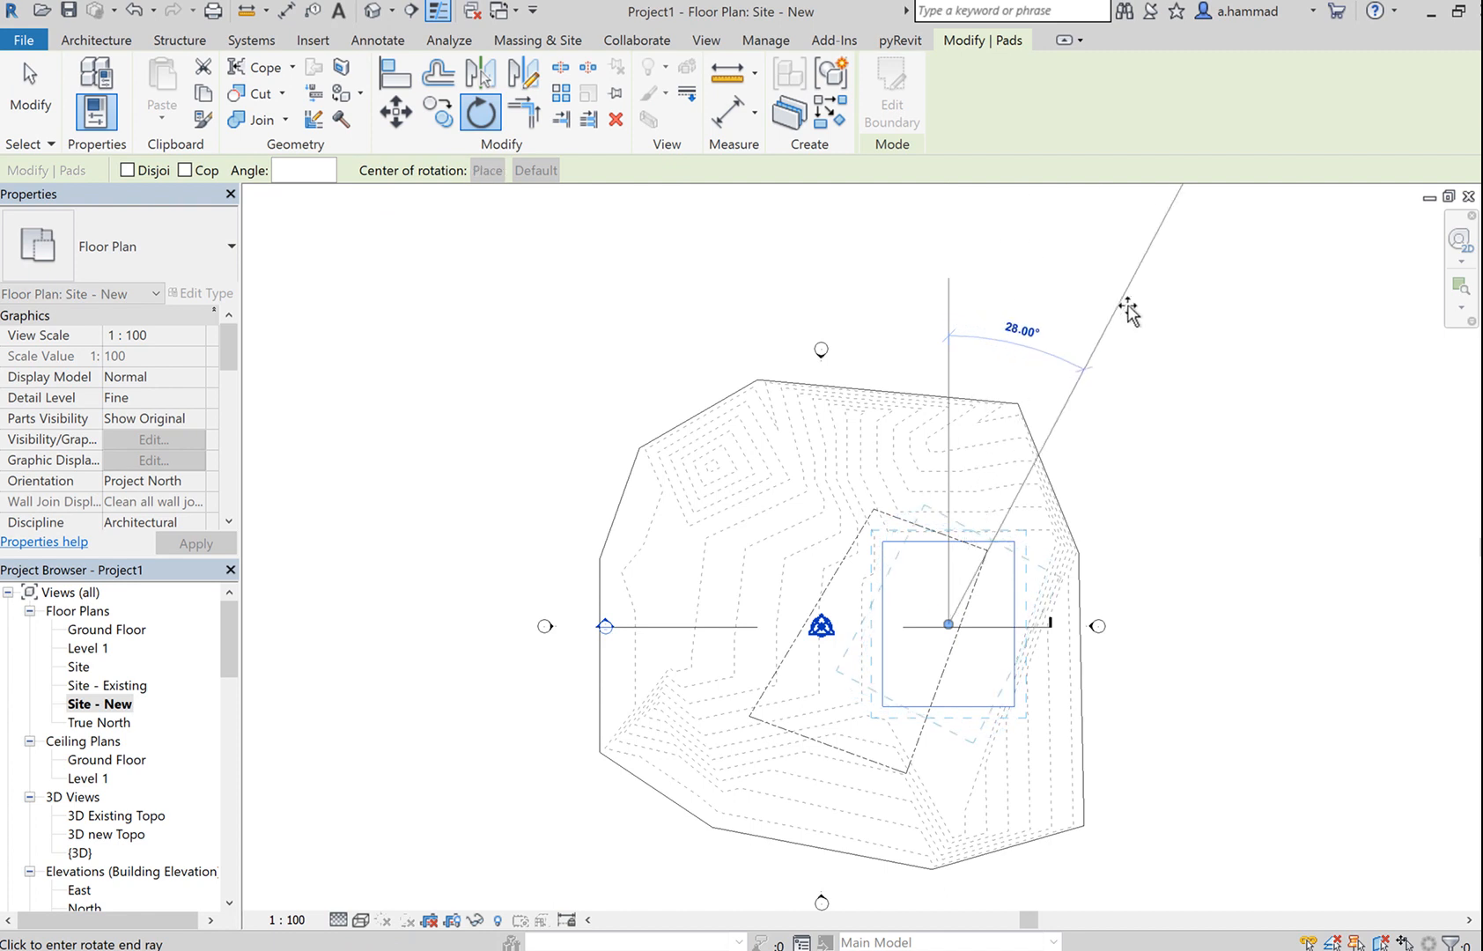
click(1128, 334)
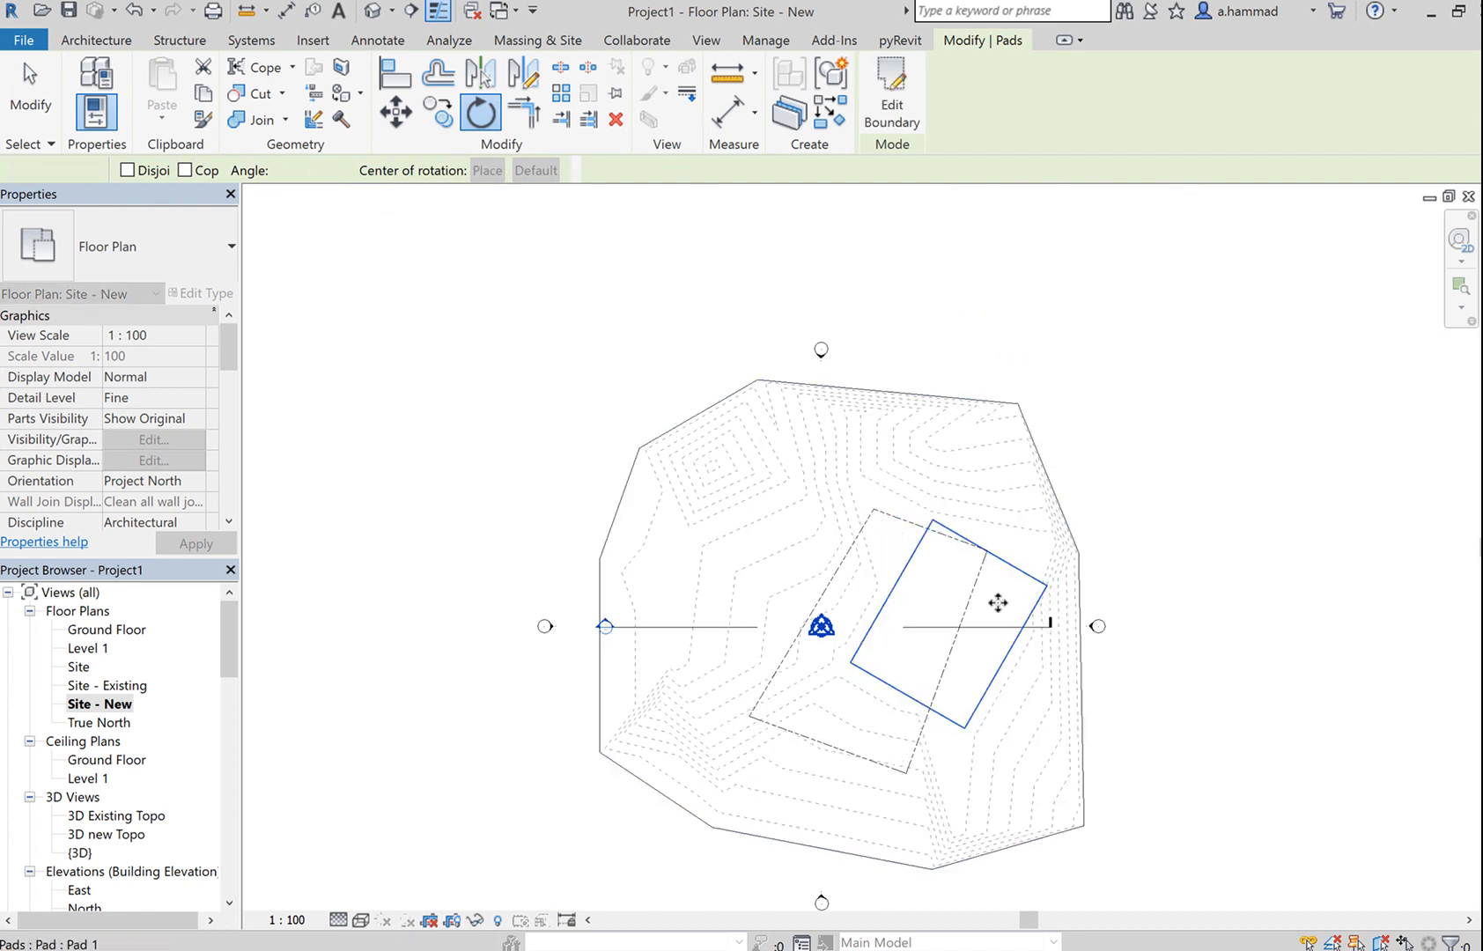
- Try moving the rotated pad toward the middle of the property line, and undo the move
drag(1013, 566, 944, 587)
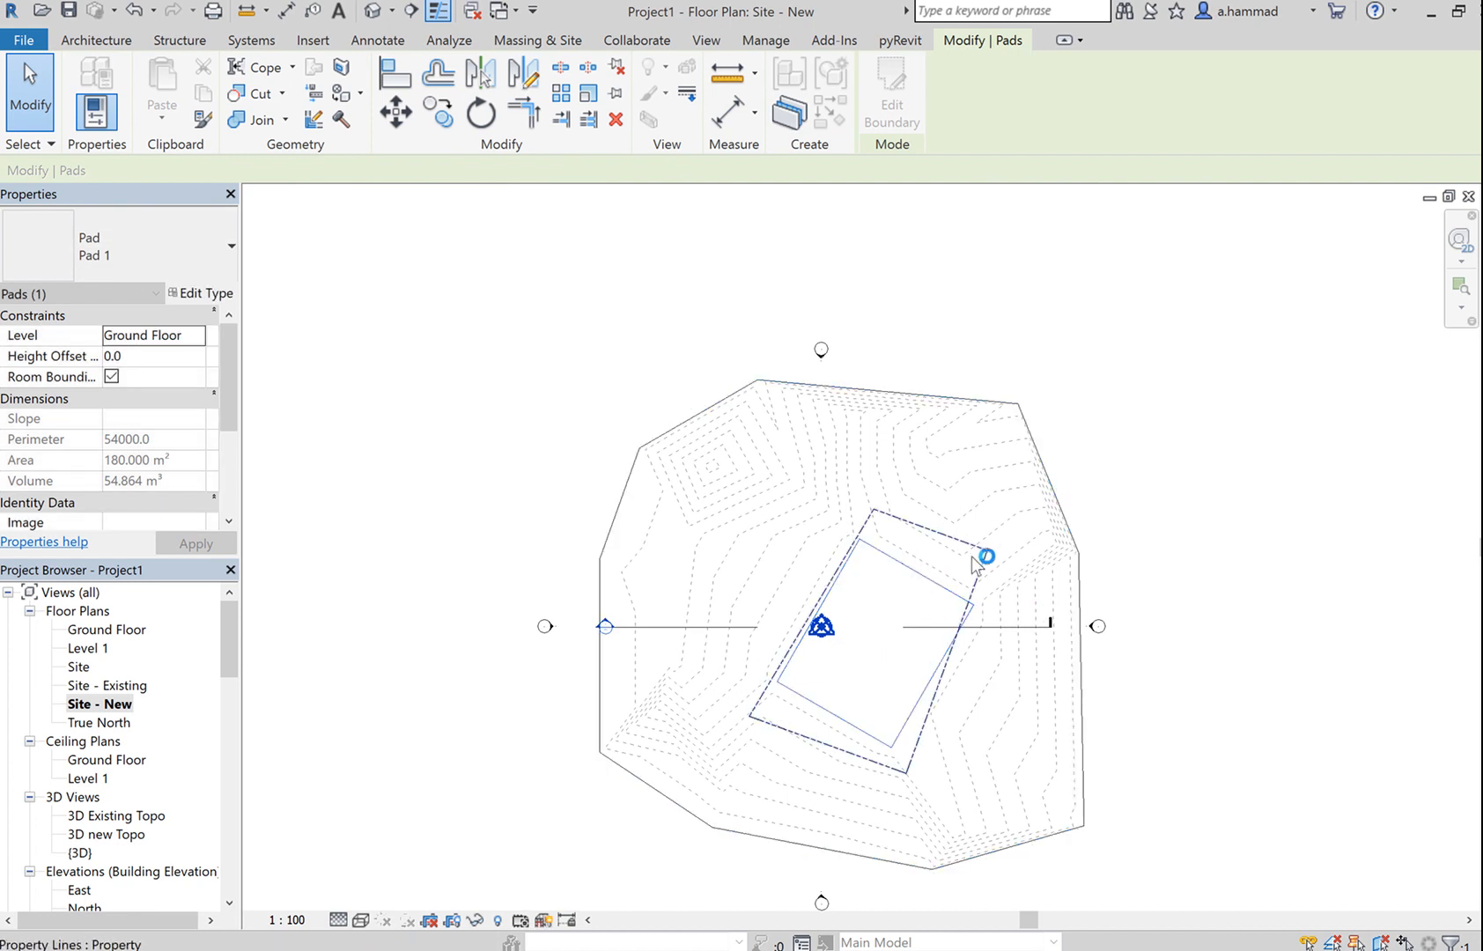
click(1354, 502)
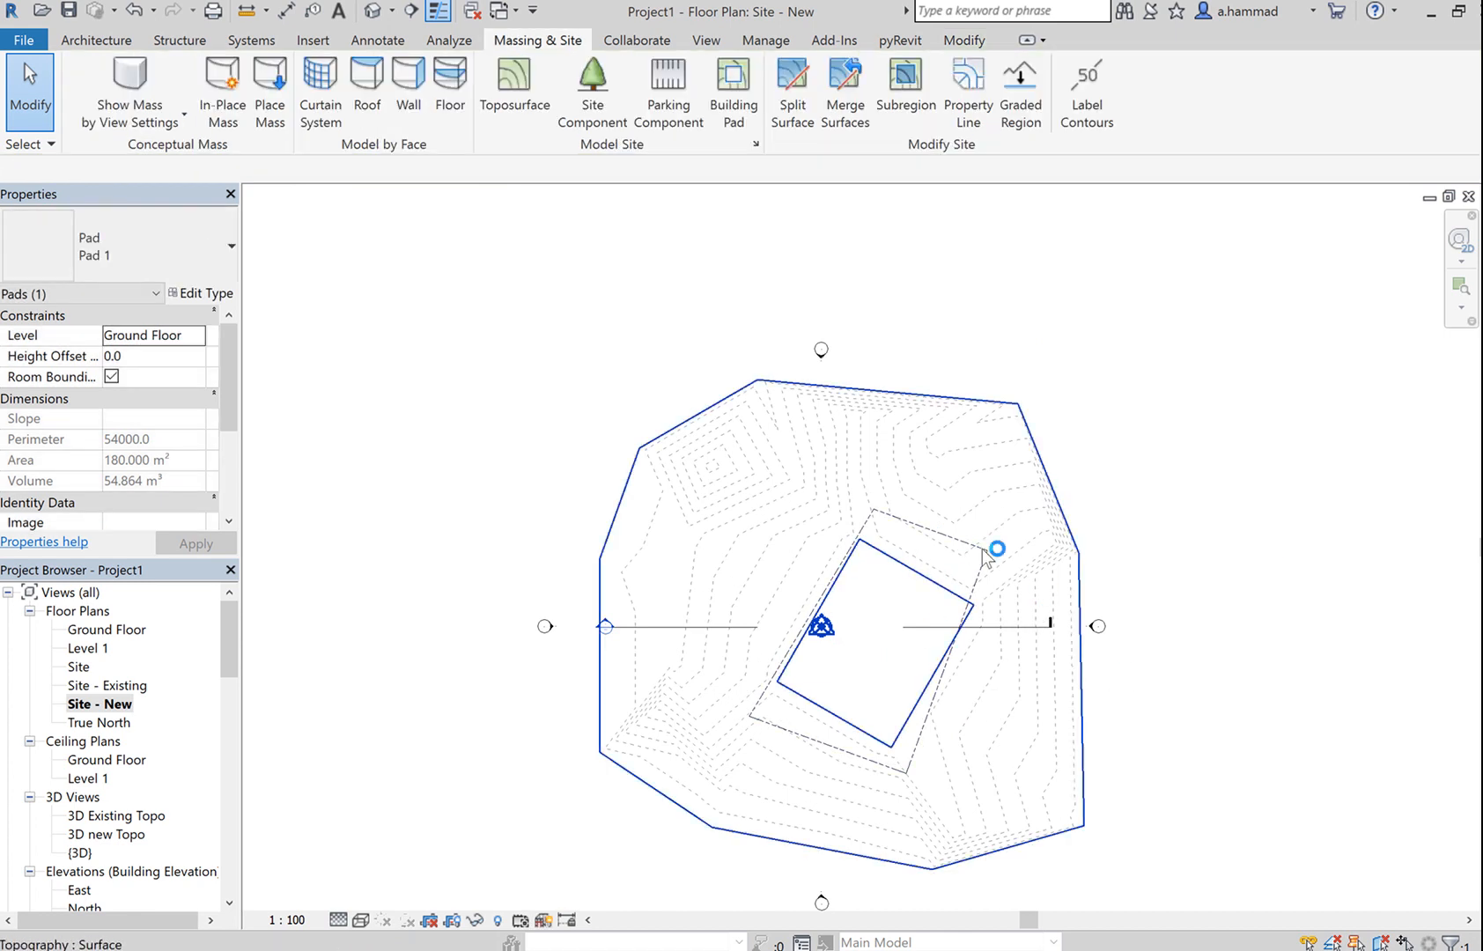
key(ctrl+z)
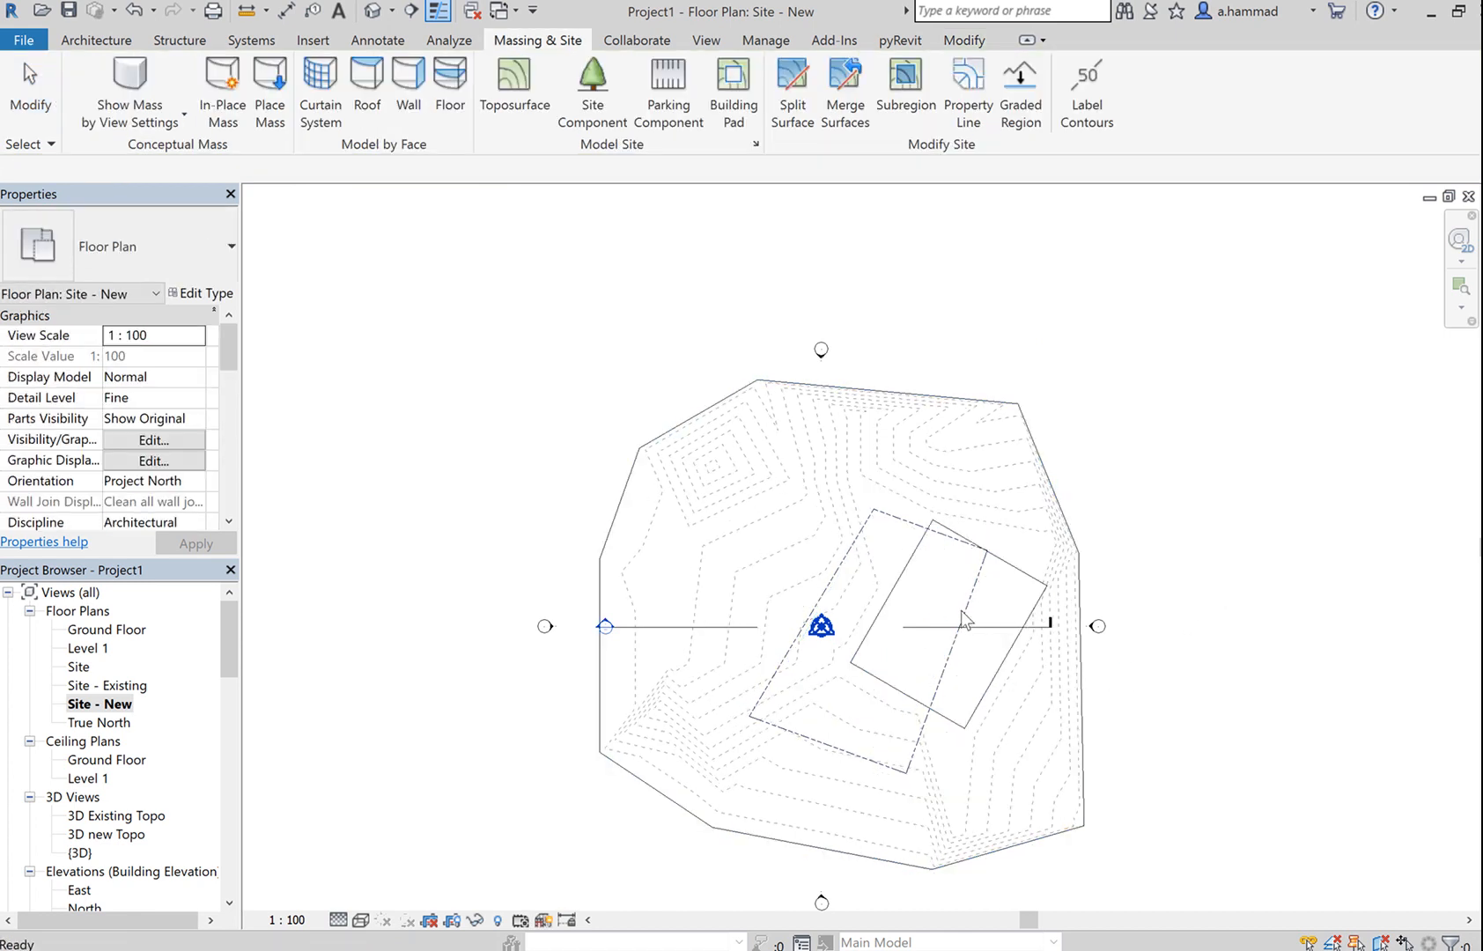
click(952, 719)
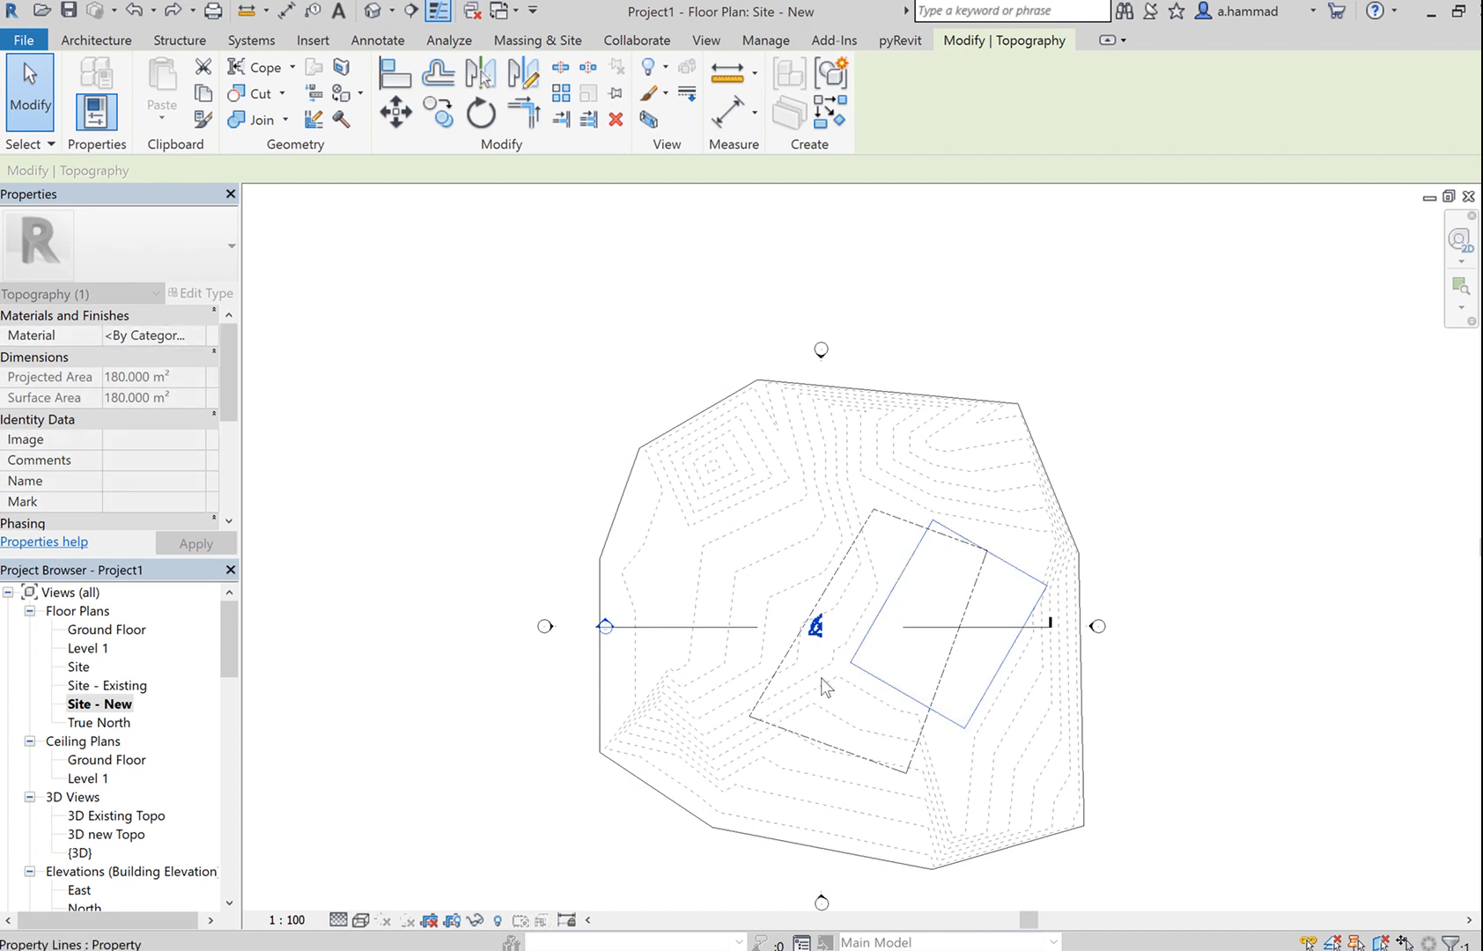
click(842, 559)
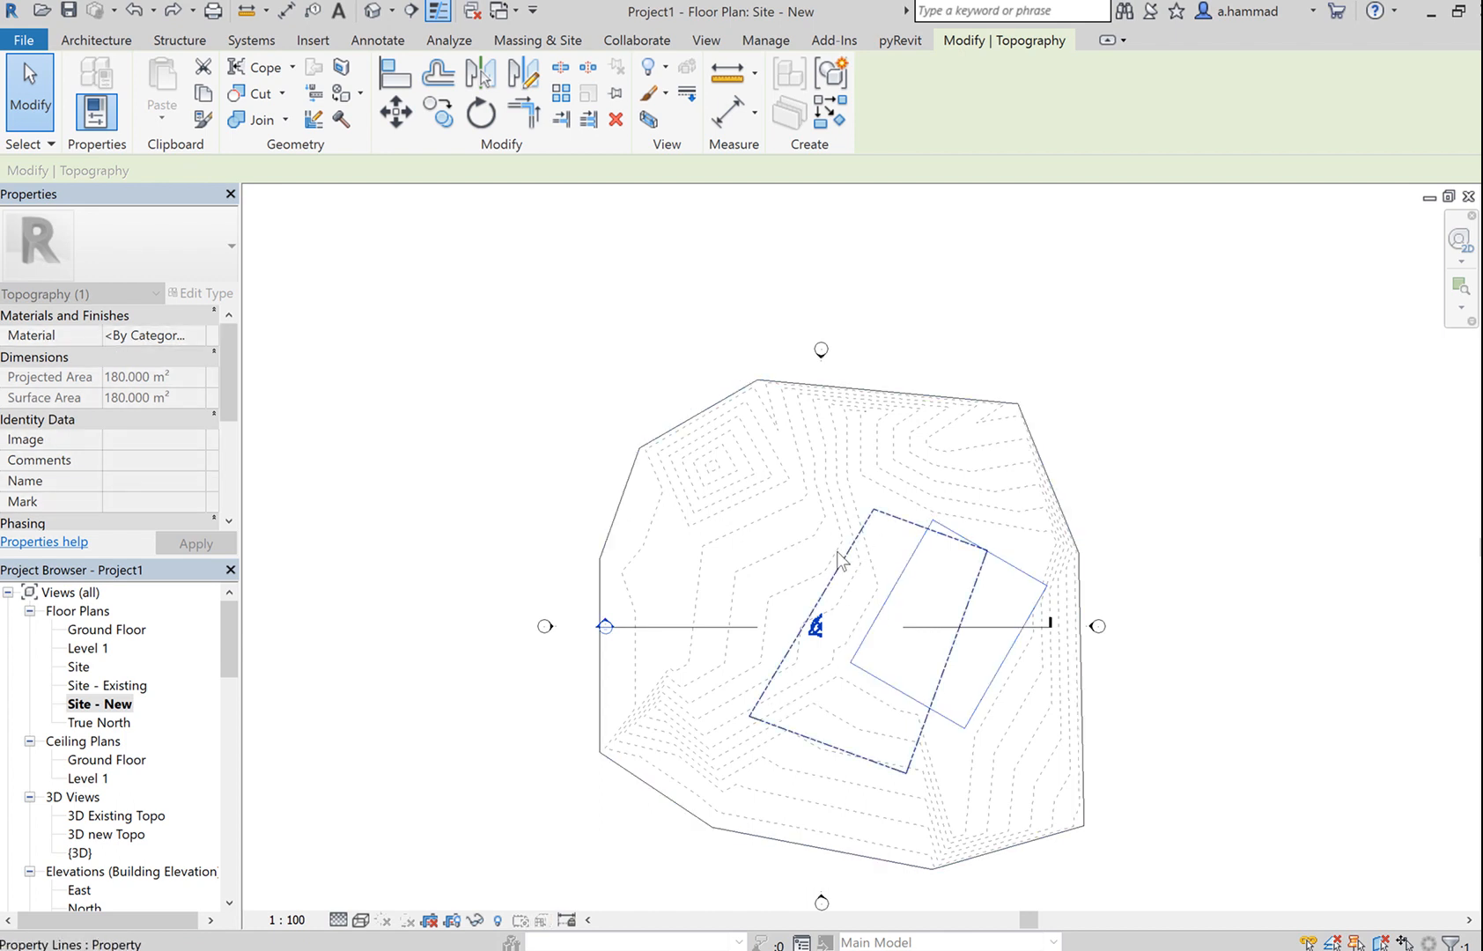
click(935, 622)
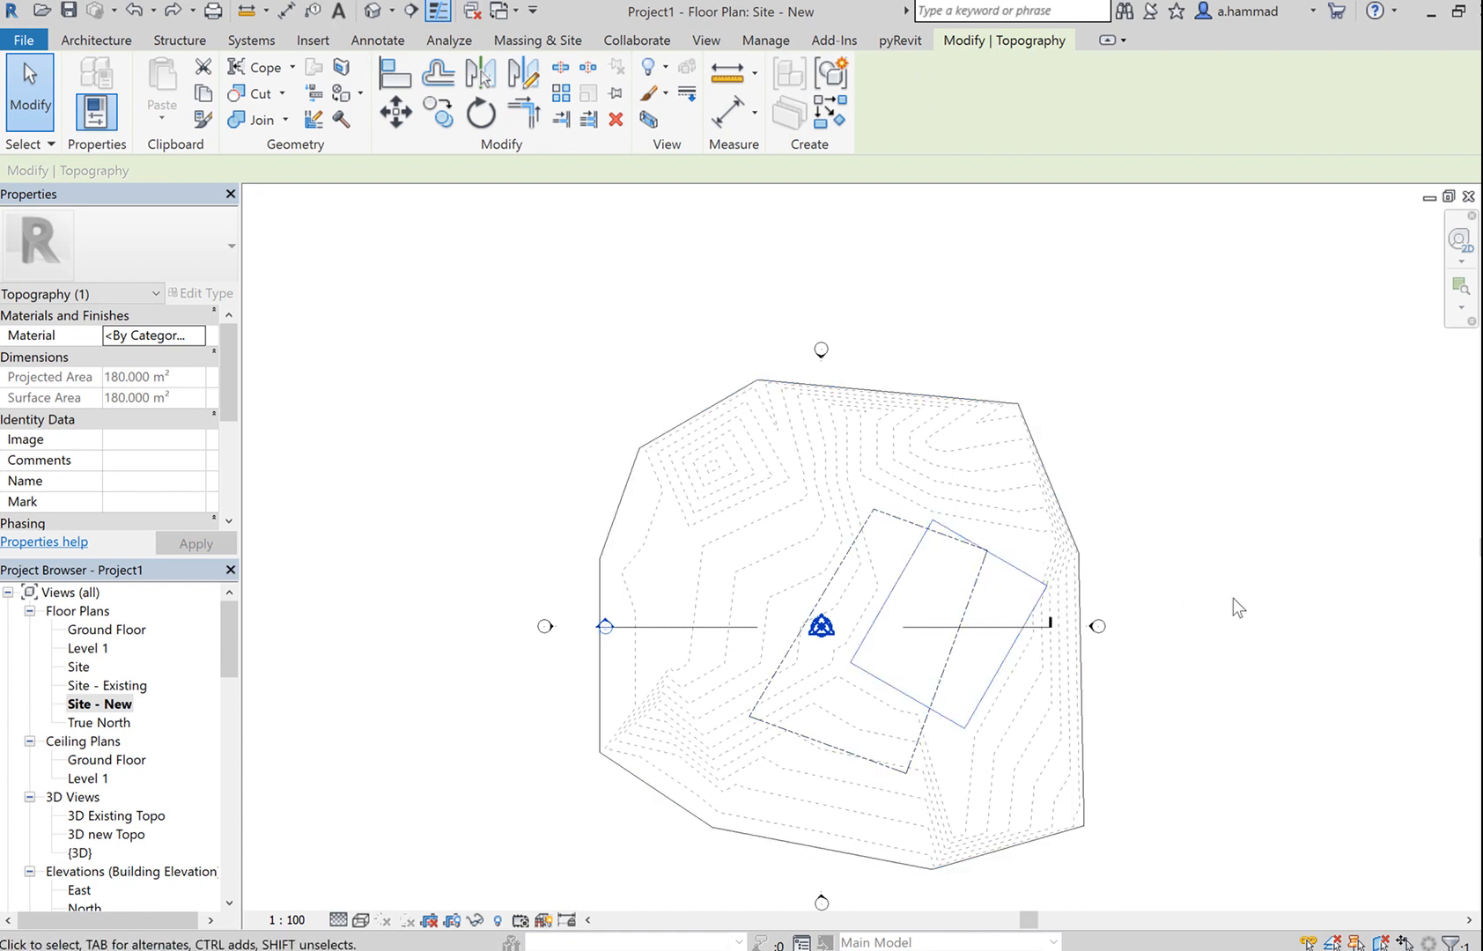
click(1130, 614)
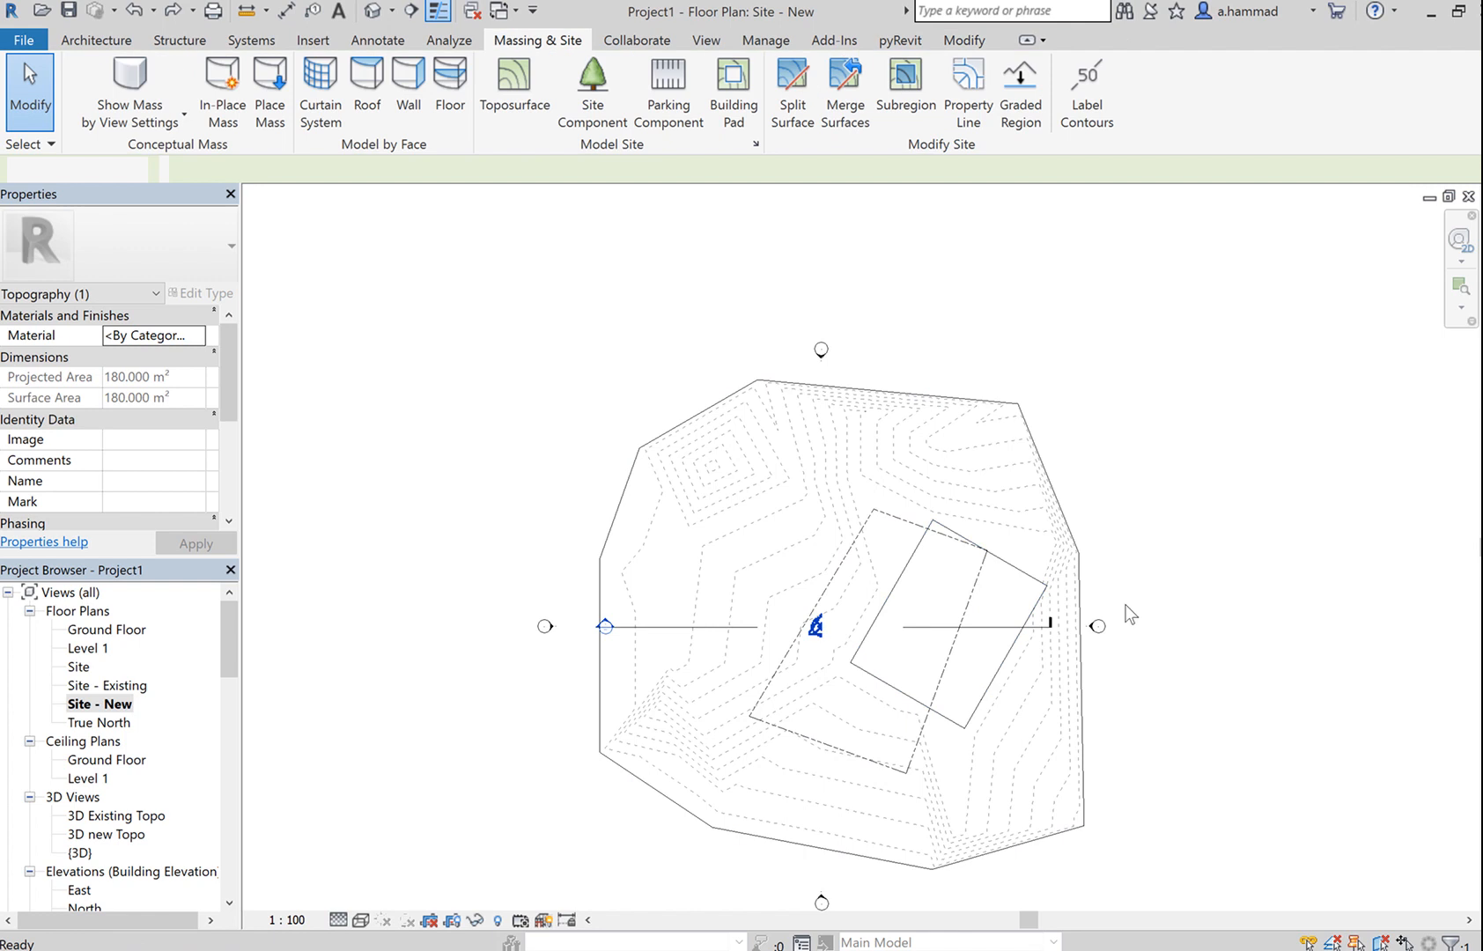
click(948, 720)
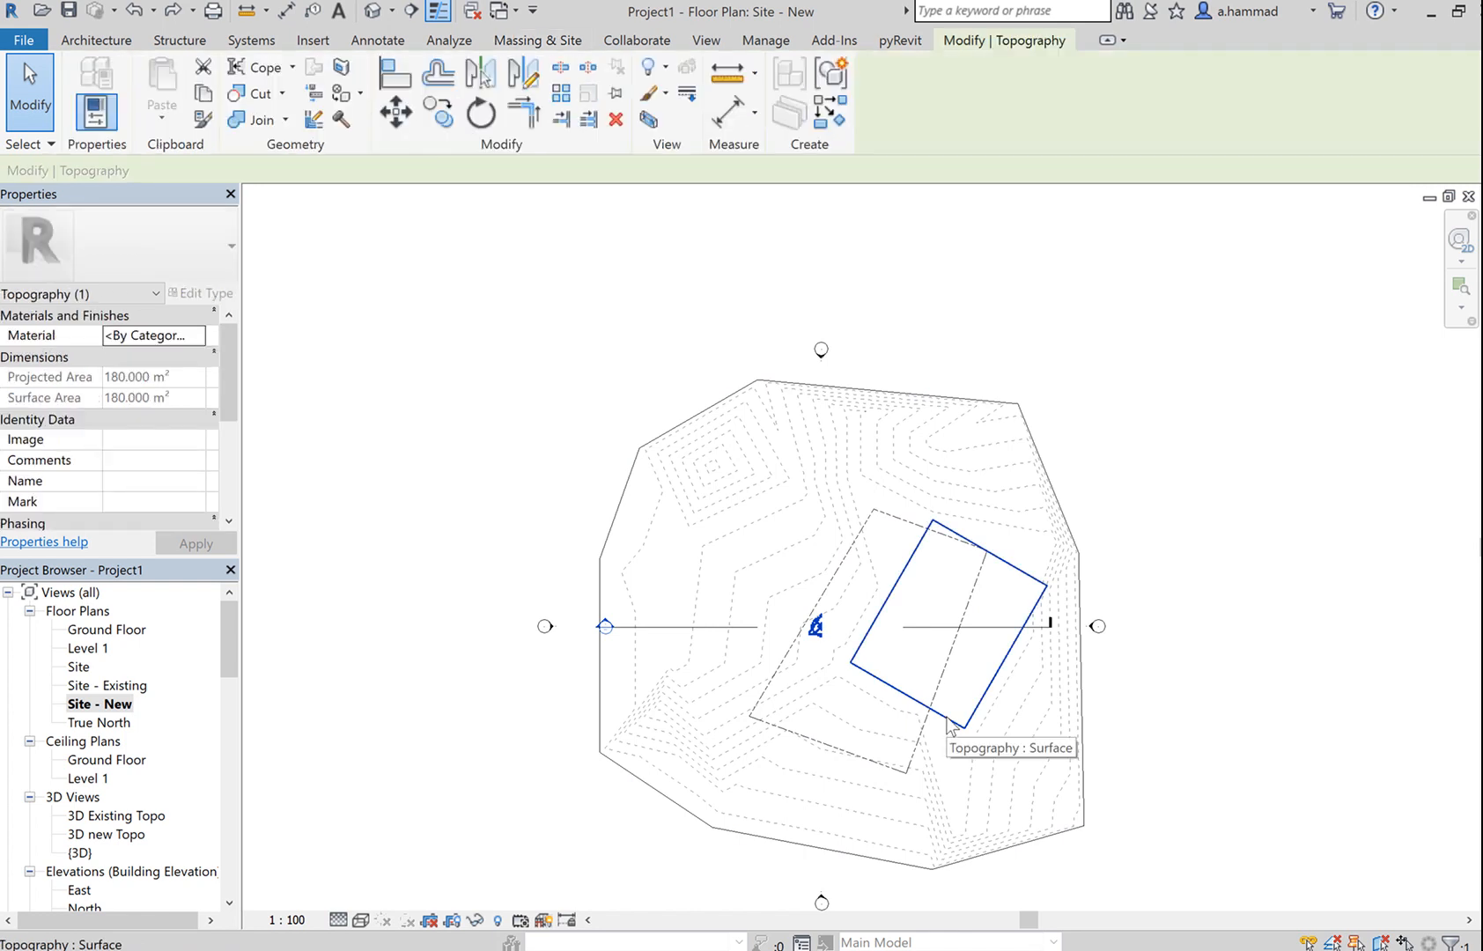
key(Tab)
key(Tab)
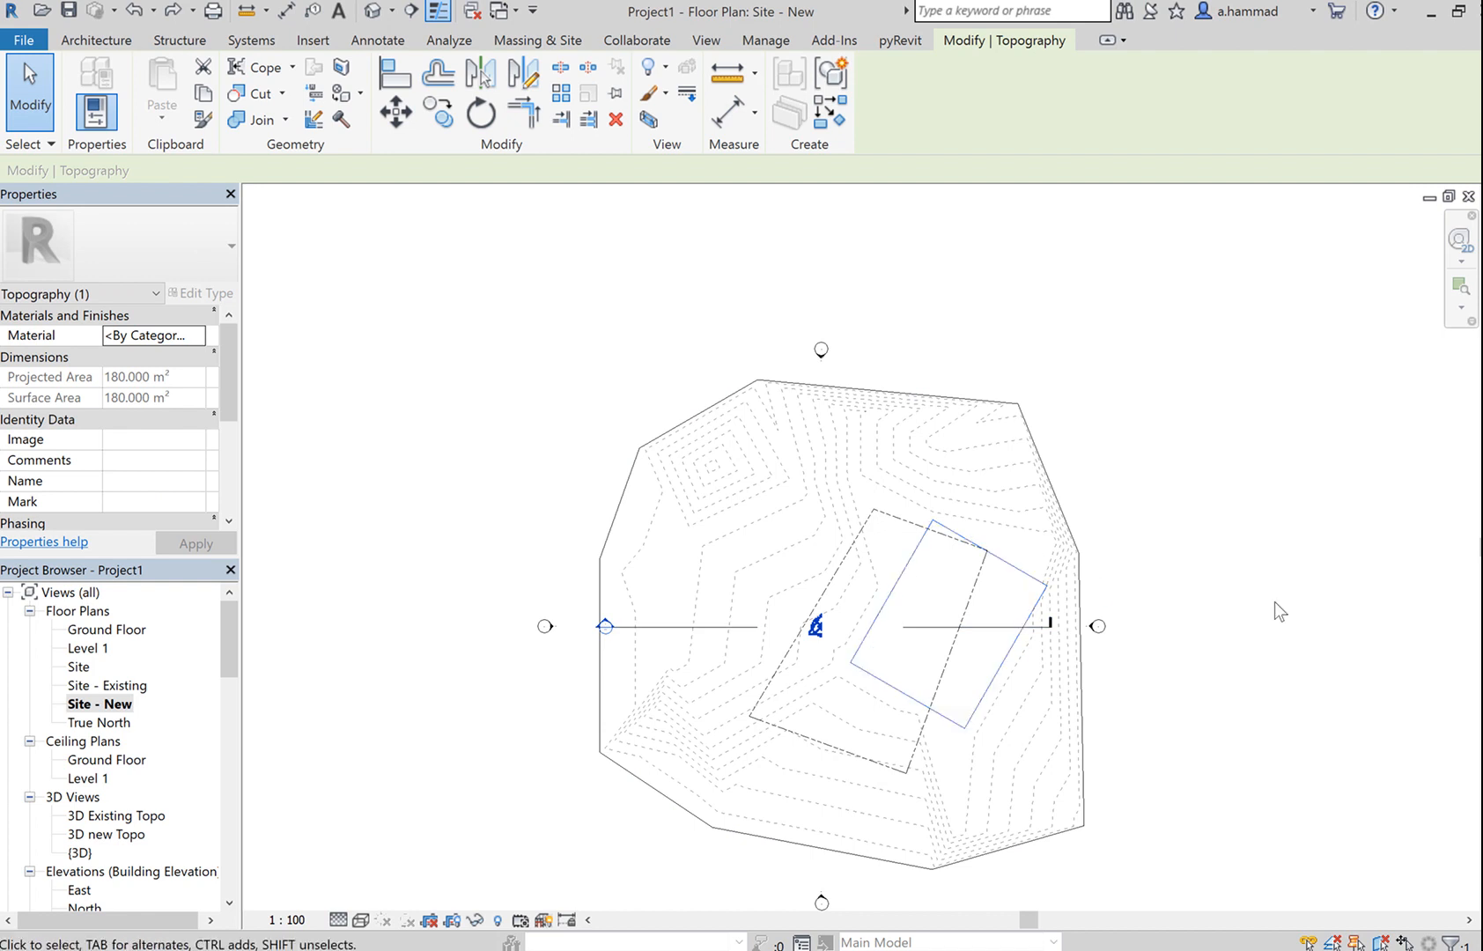
click(1243, 548)
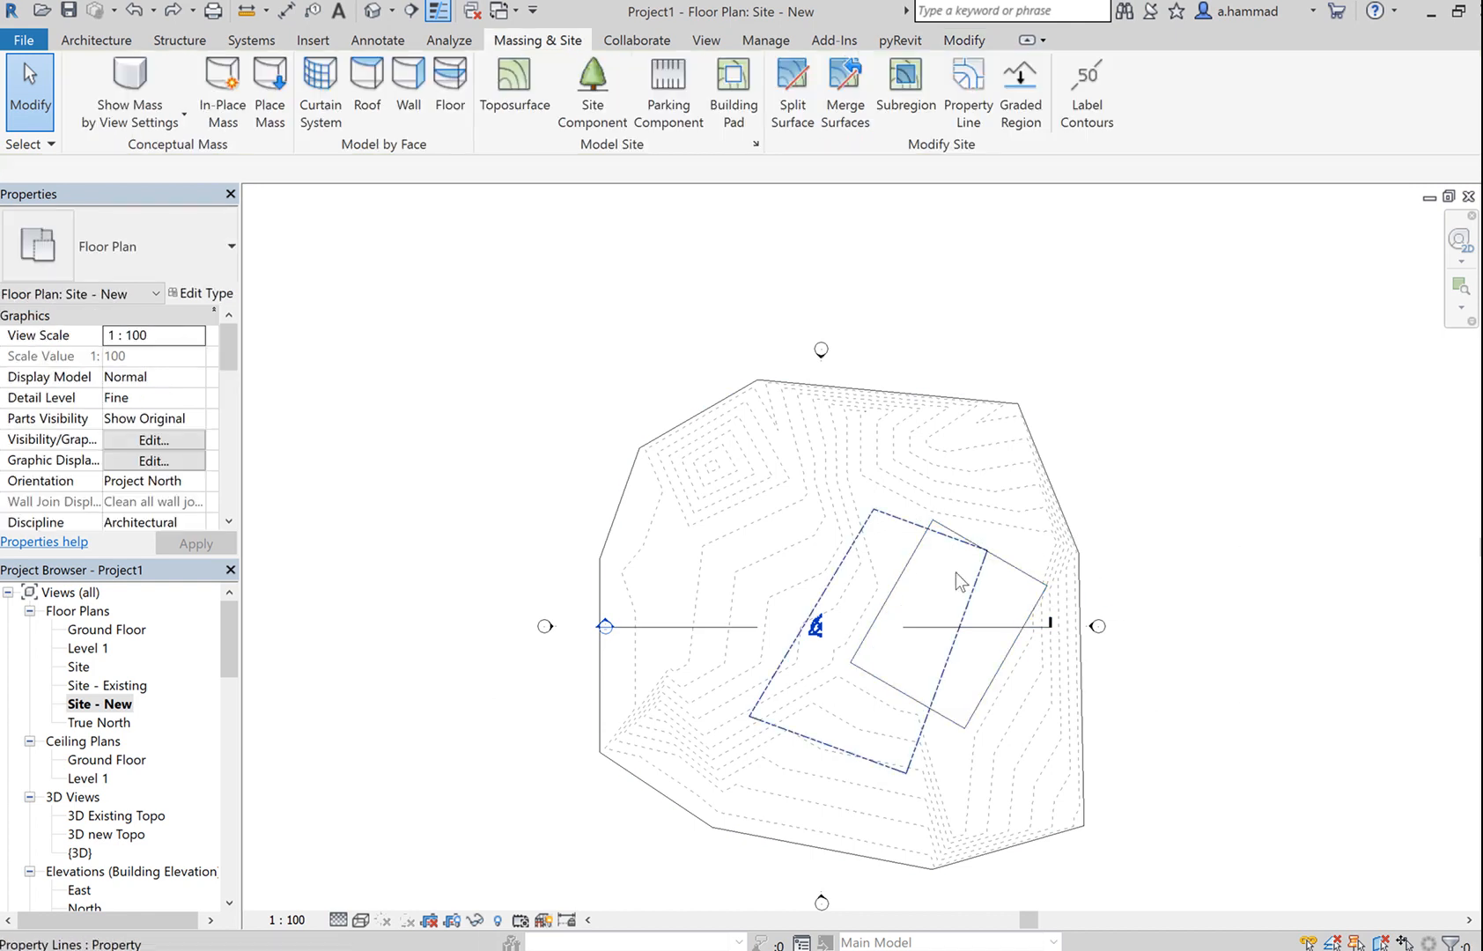
- Edit the property line sketch, moving its right and upper edges outward around the pad to about 23000 mm and 15700 mm long
double_click(853, 543)
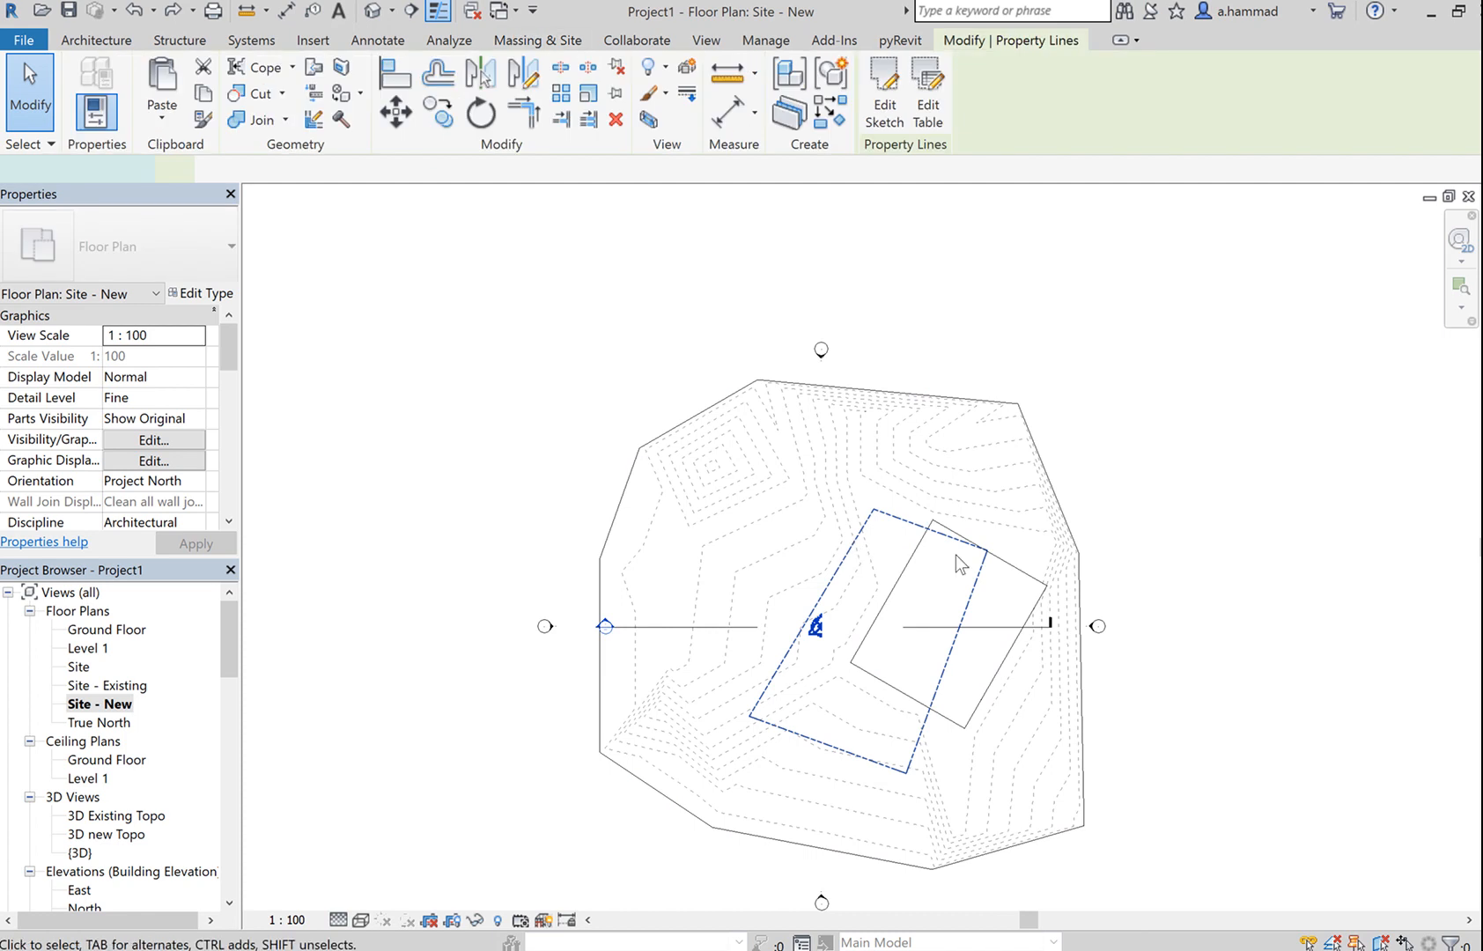
click(963, 607)
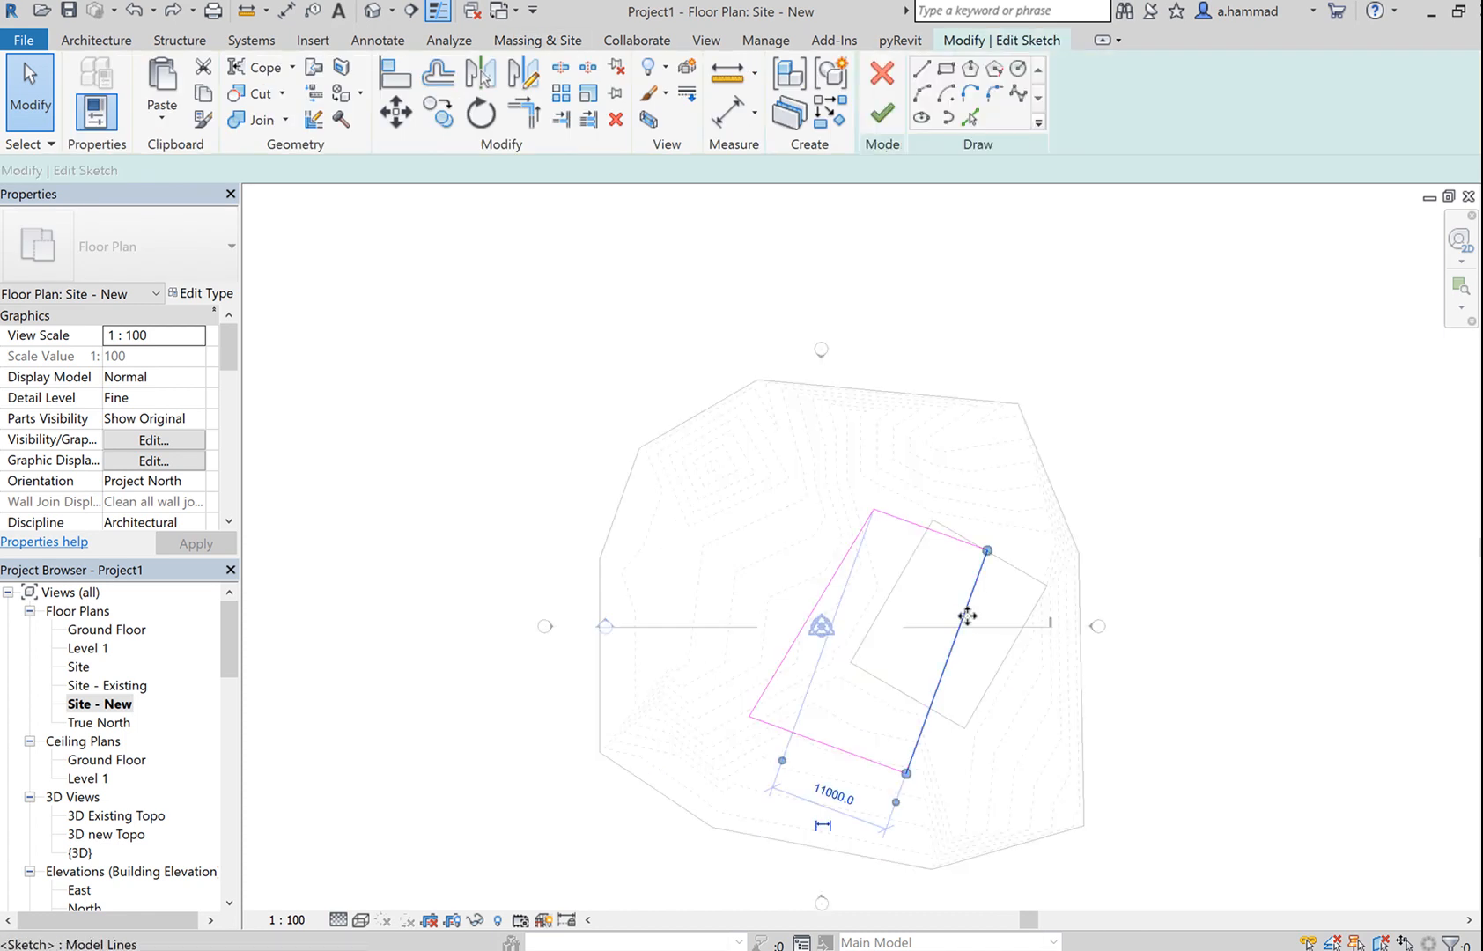
mouse_move(967, 615)
mouse_down()
mouse_move(1027, 633)
mouse_move(1006, 522)
mouse_move(992, 539)
mouse_up()
click(972, 548)
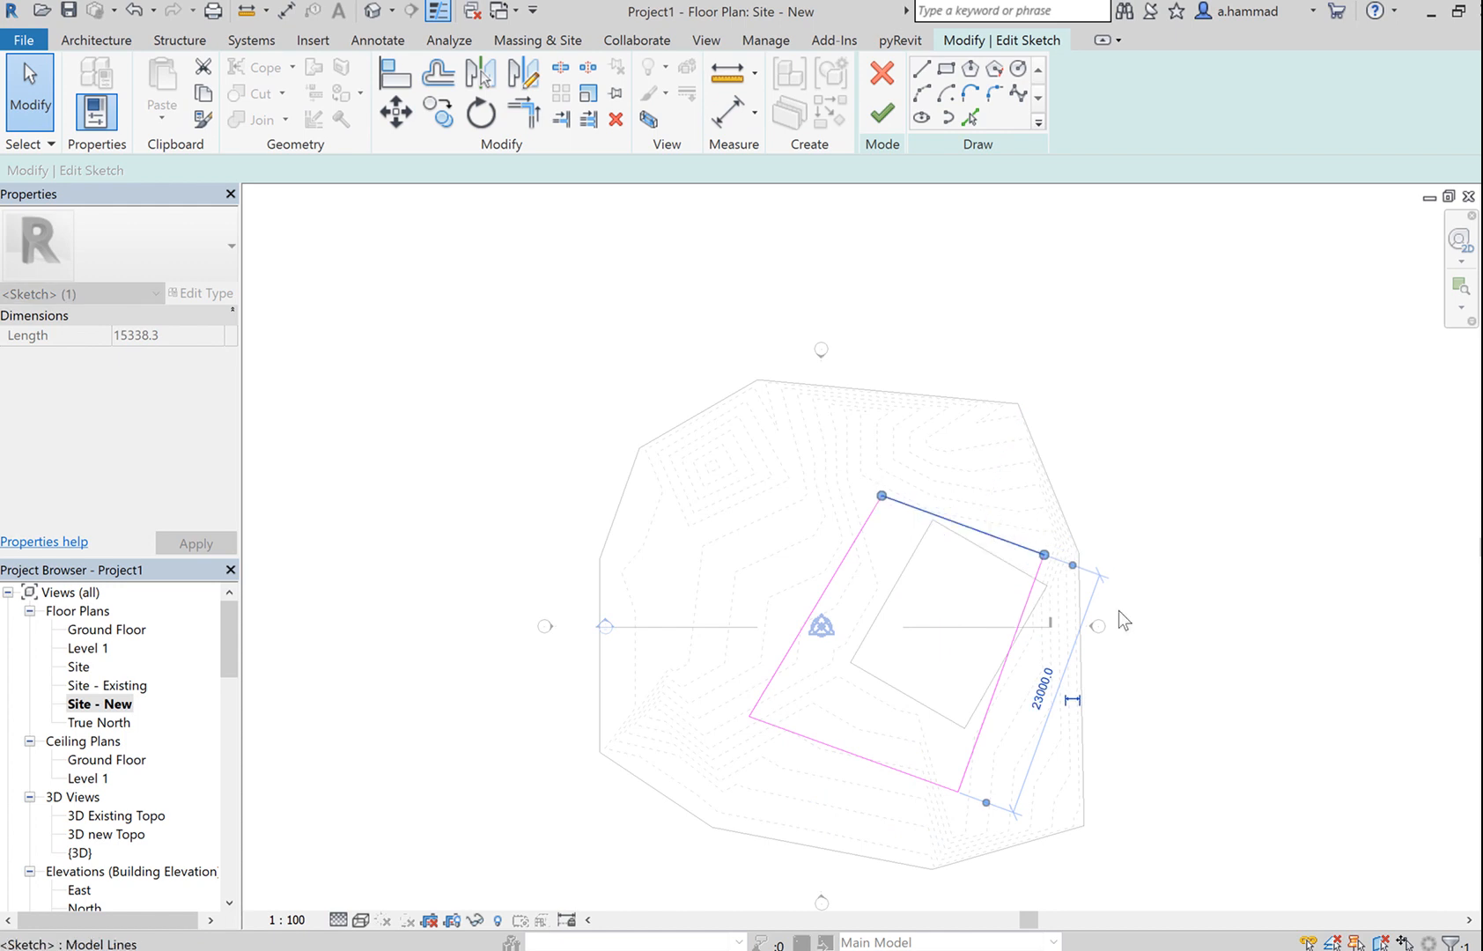
click(1001, 702)
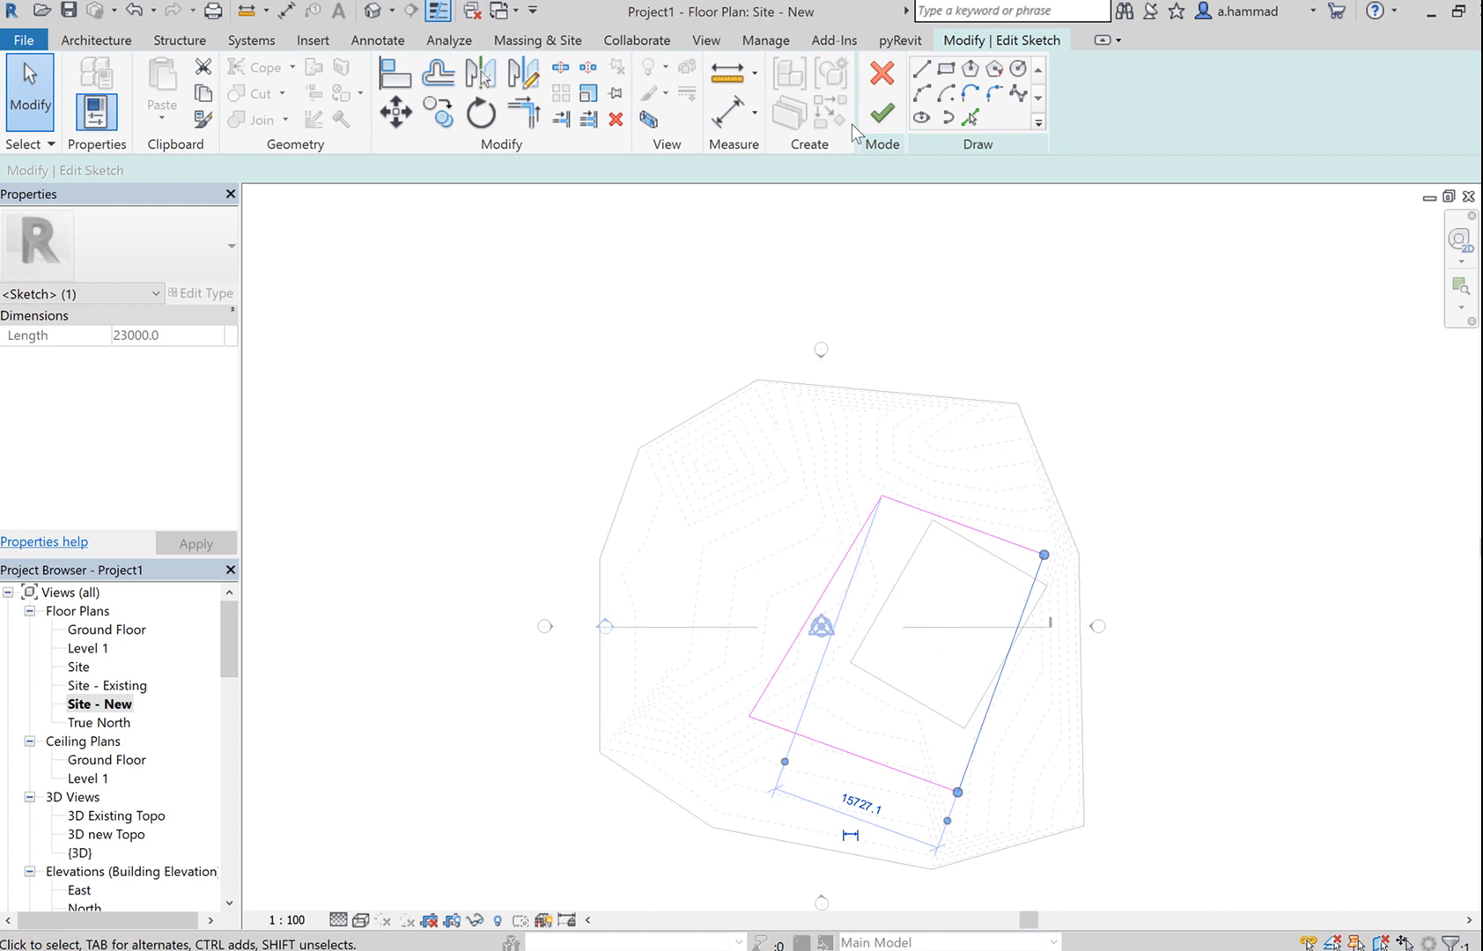
click(883, 112)
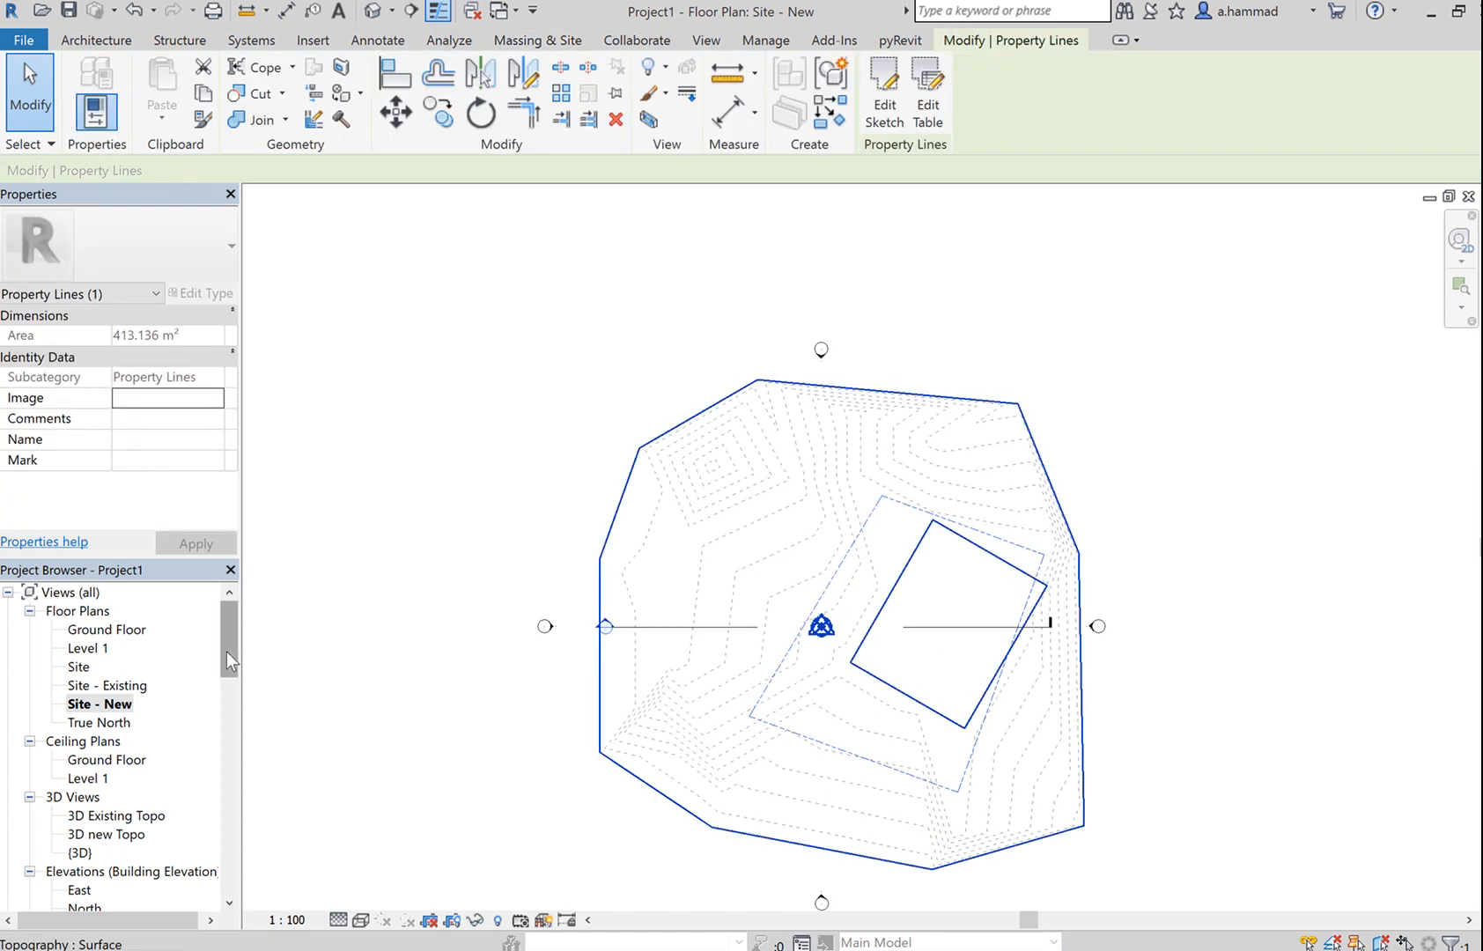
mouse_move(226, 650)
mouse_down()
mouse_move(222, 678)
mouse_move(221, 661)
mouse_up()
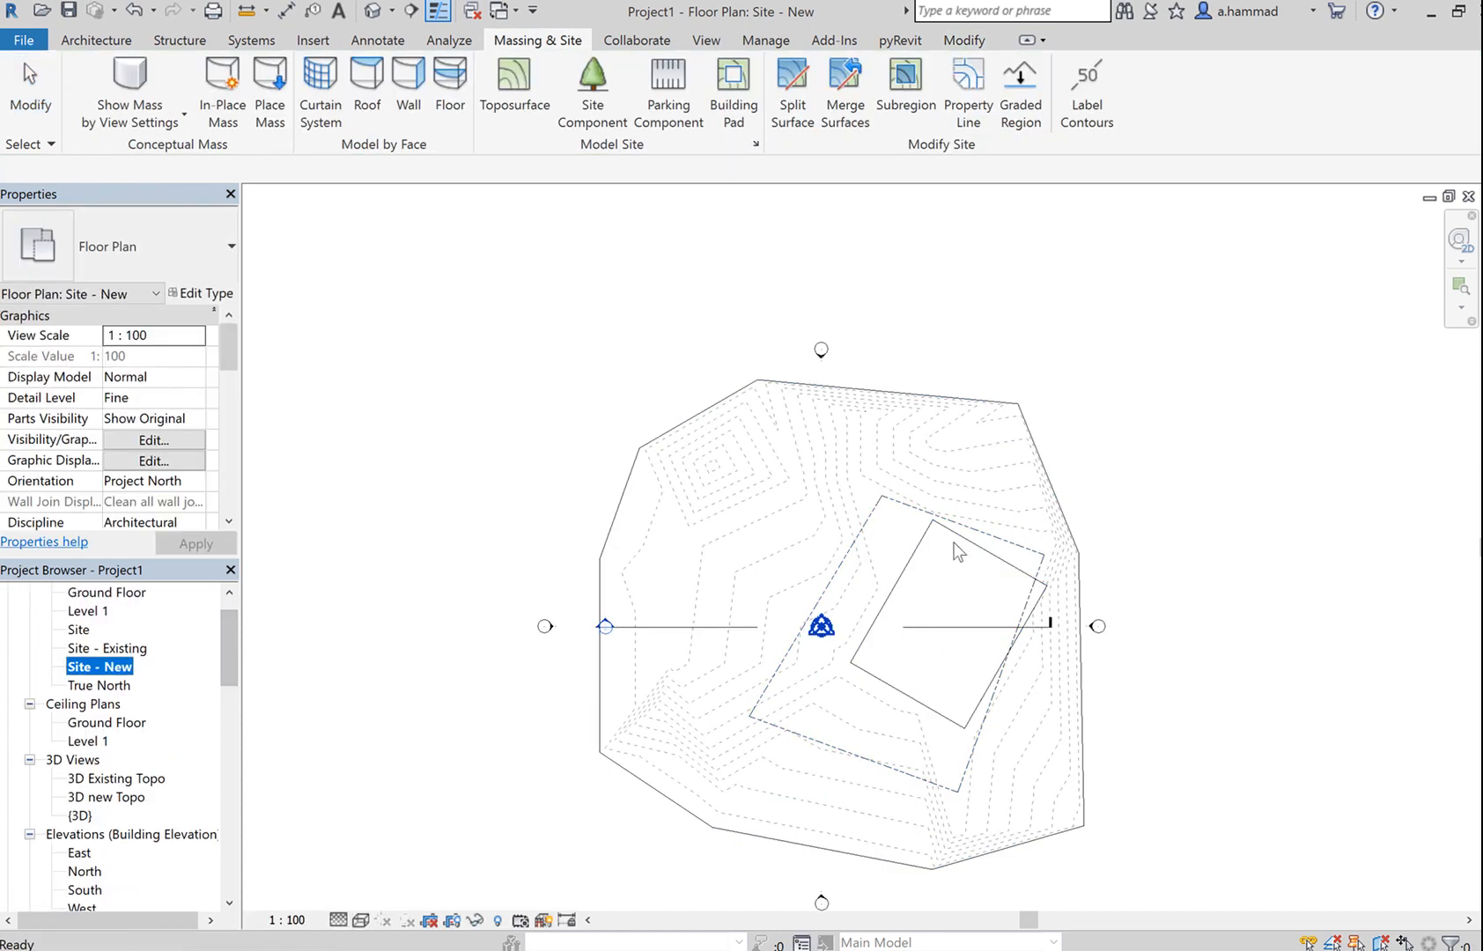
- Open the North elevation and set it to the Shaded visual style with Fine detail level
click(982, 553)
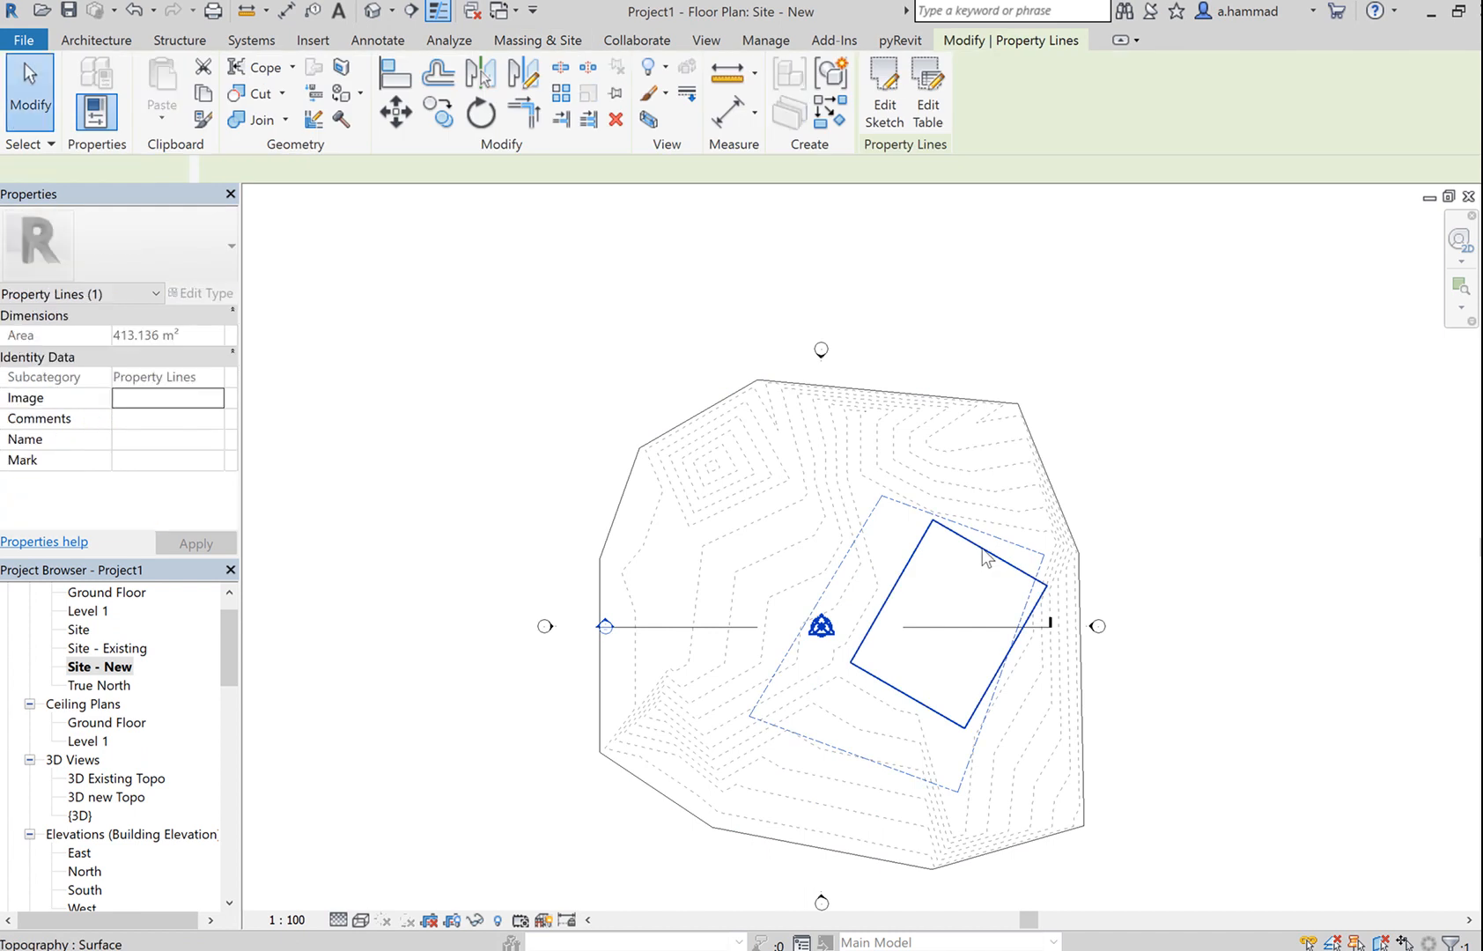
click(983, 551)
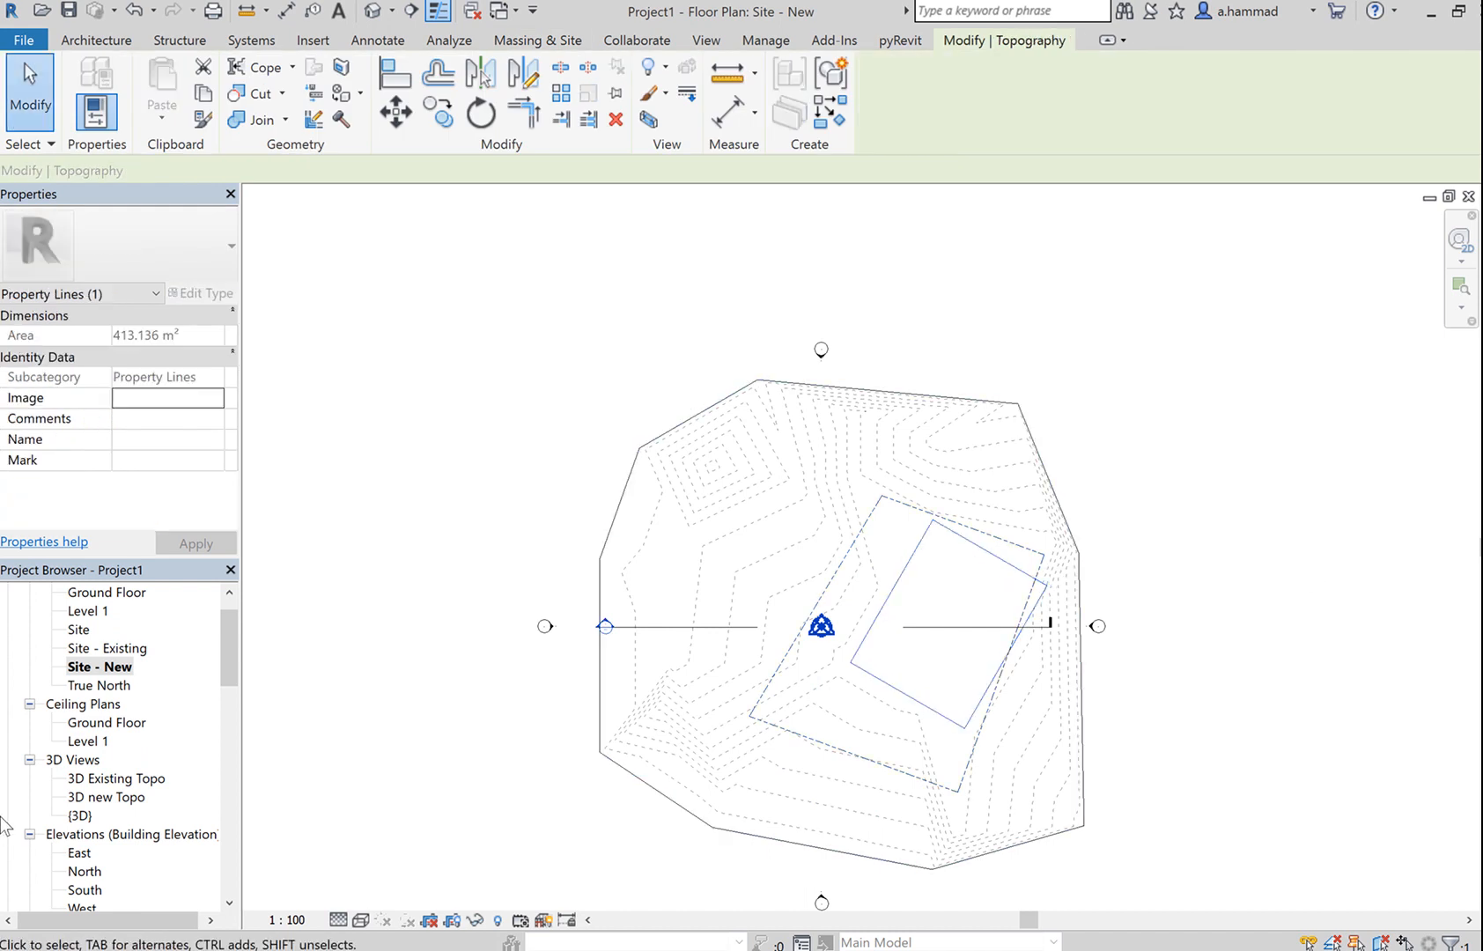
double_click(87, 871)
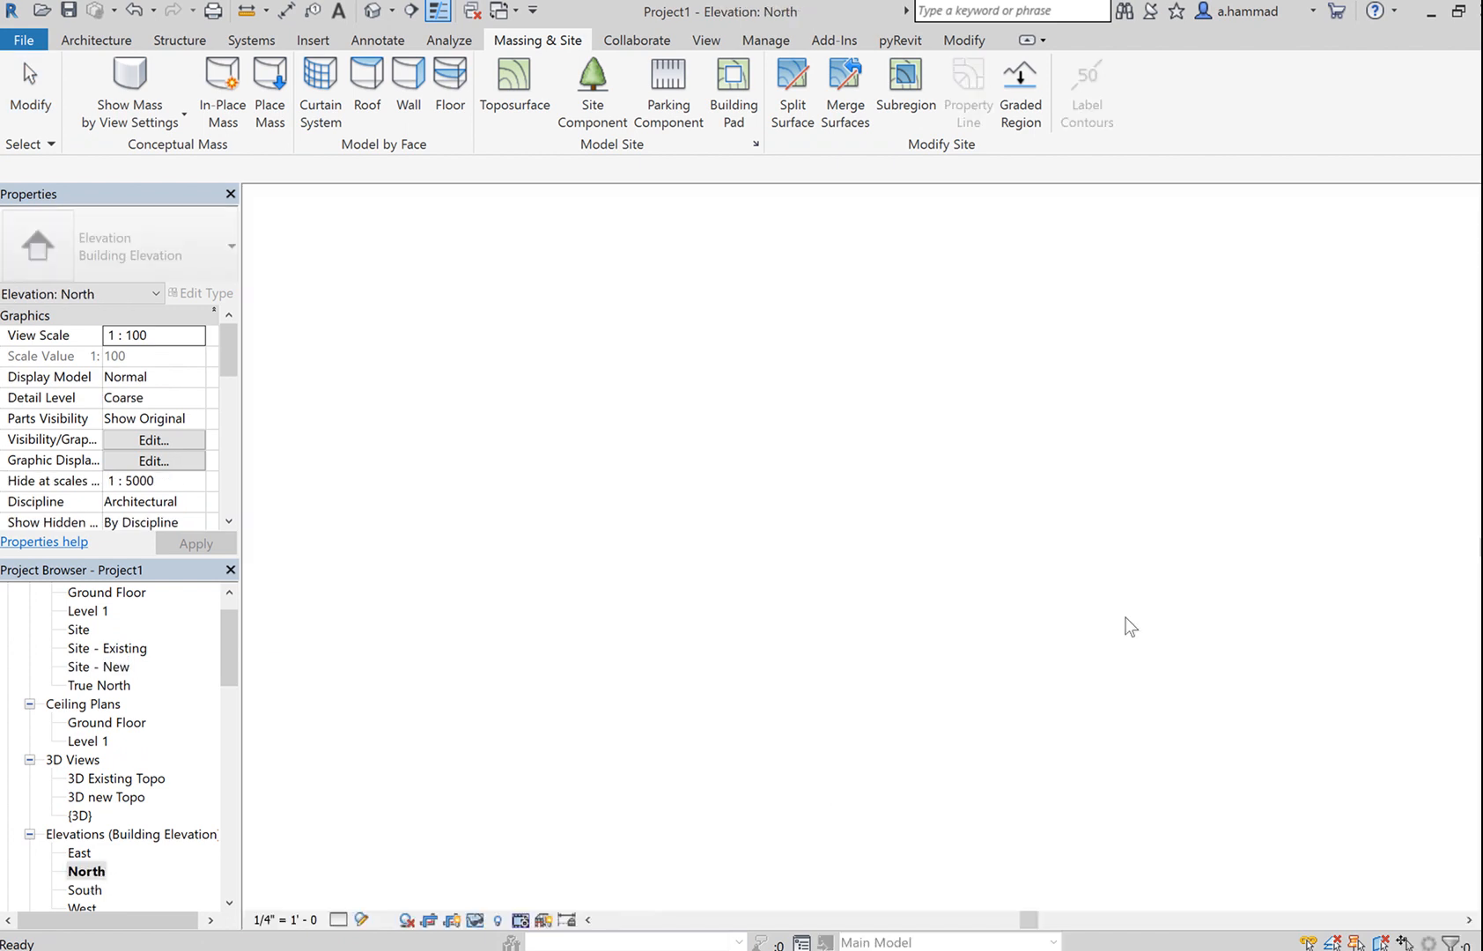
click(1037, 550)
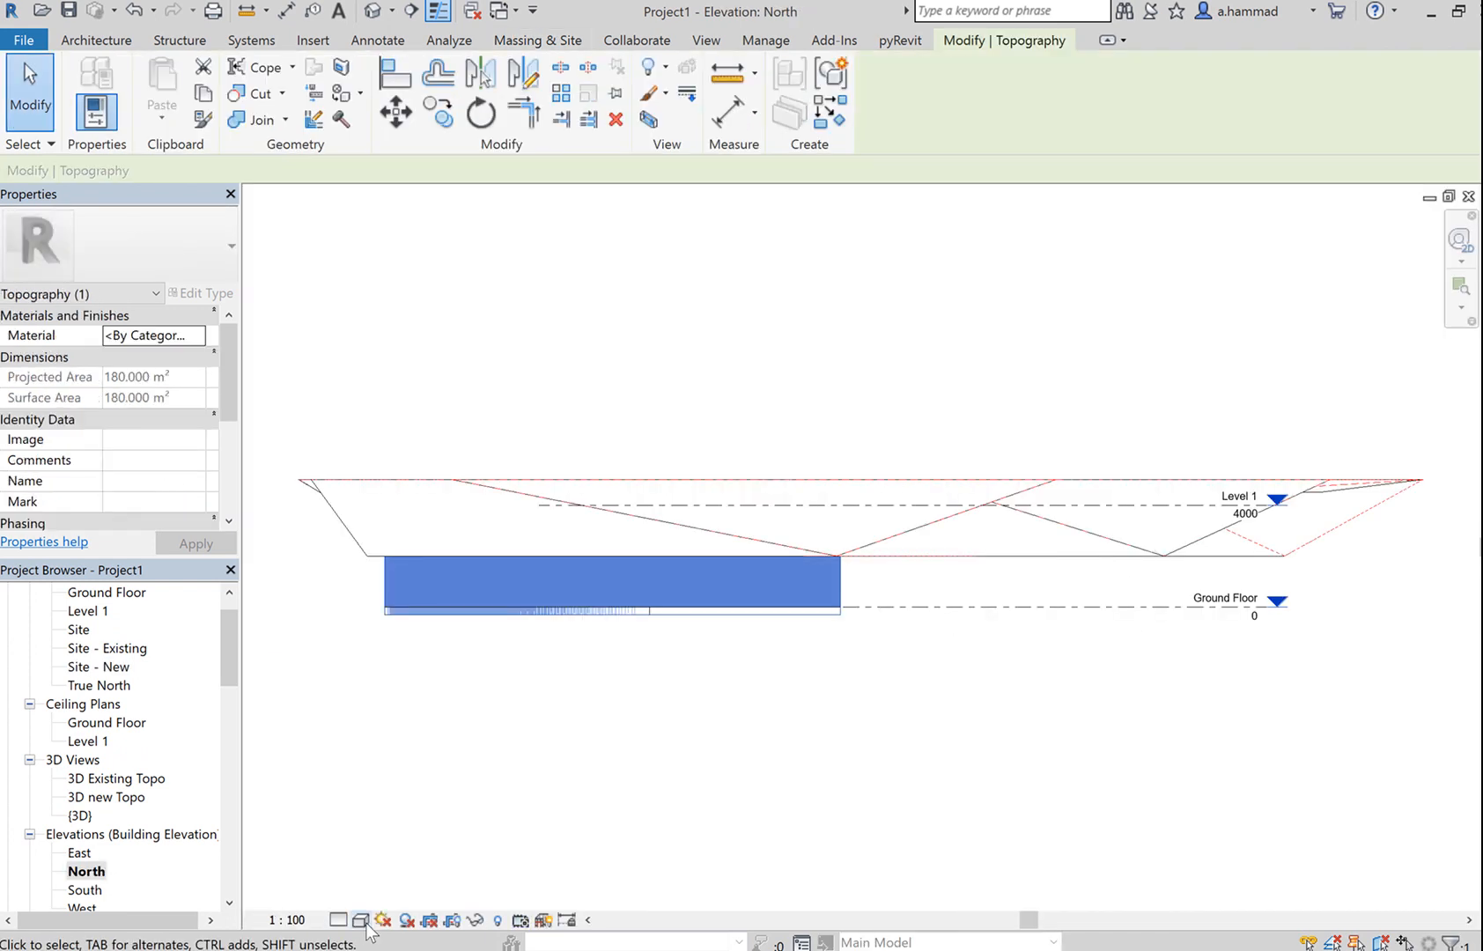
click(360, 919)
click(401, 833)
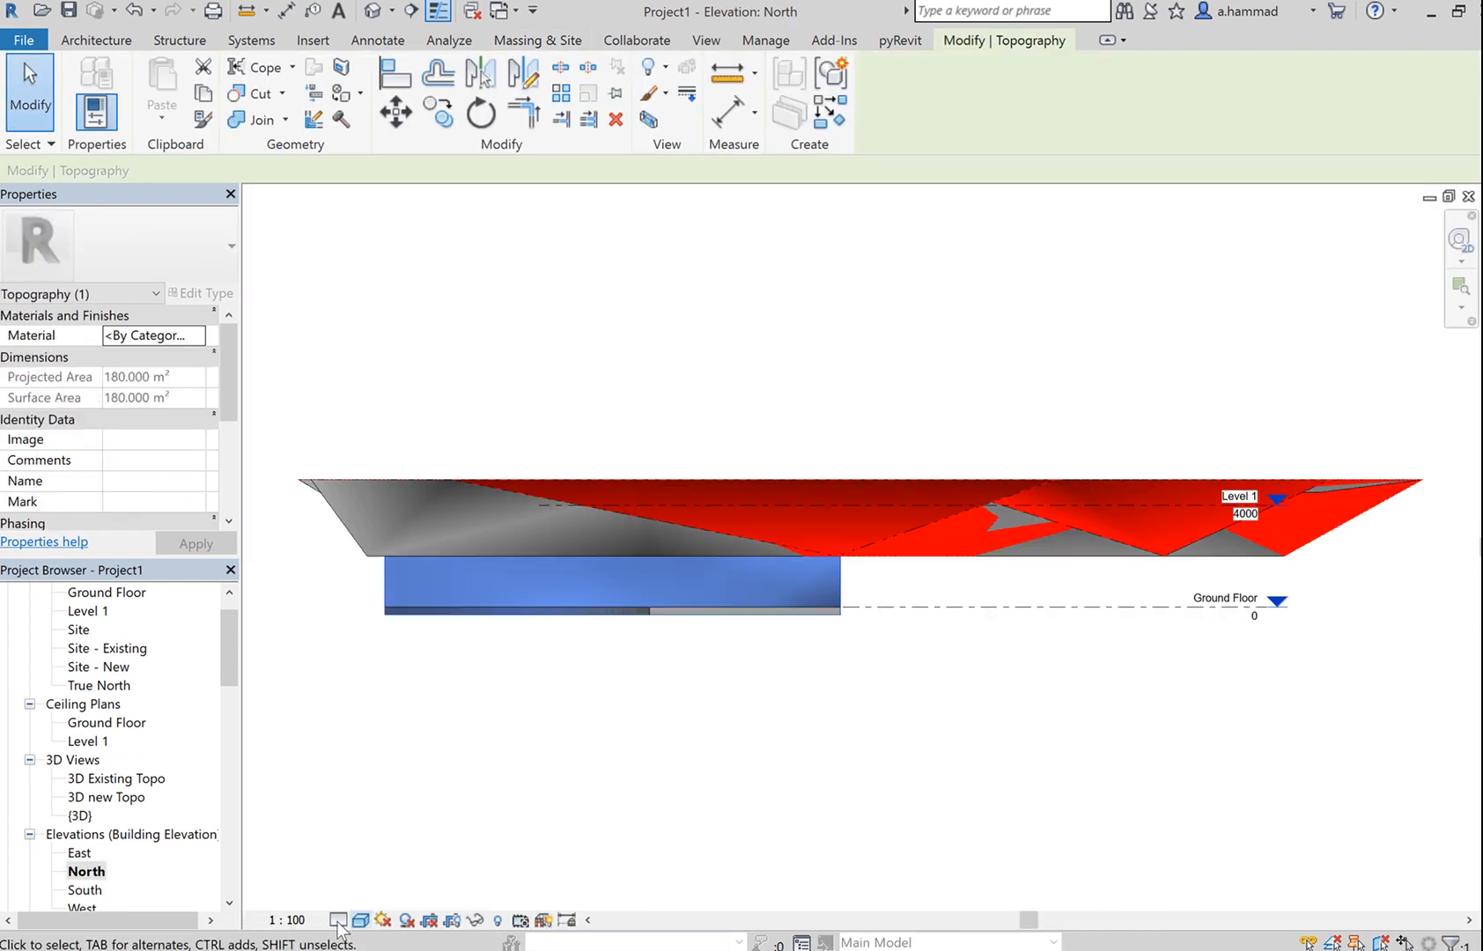
click(338, 920)
click(369, 894)
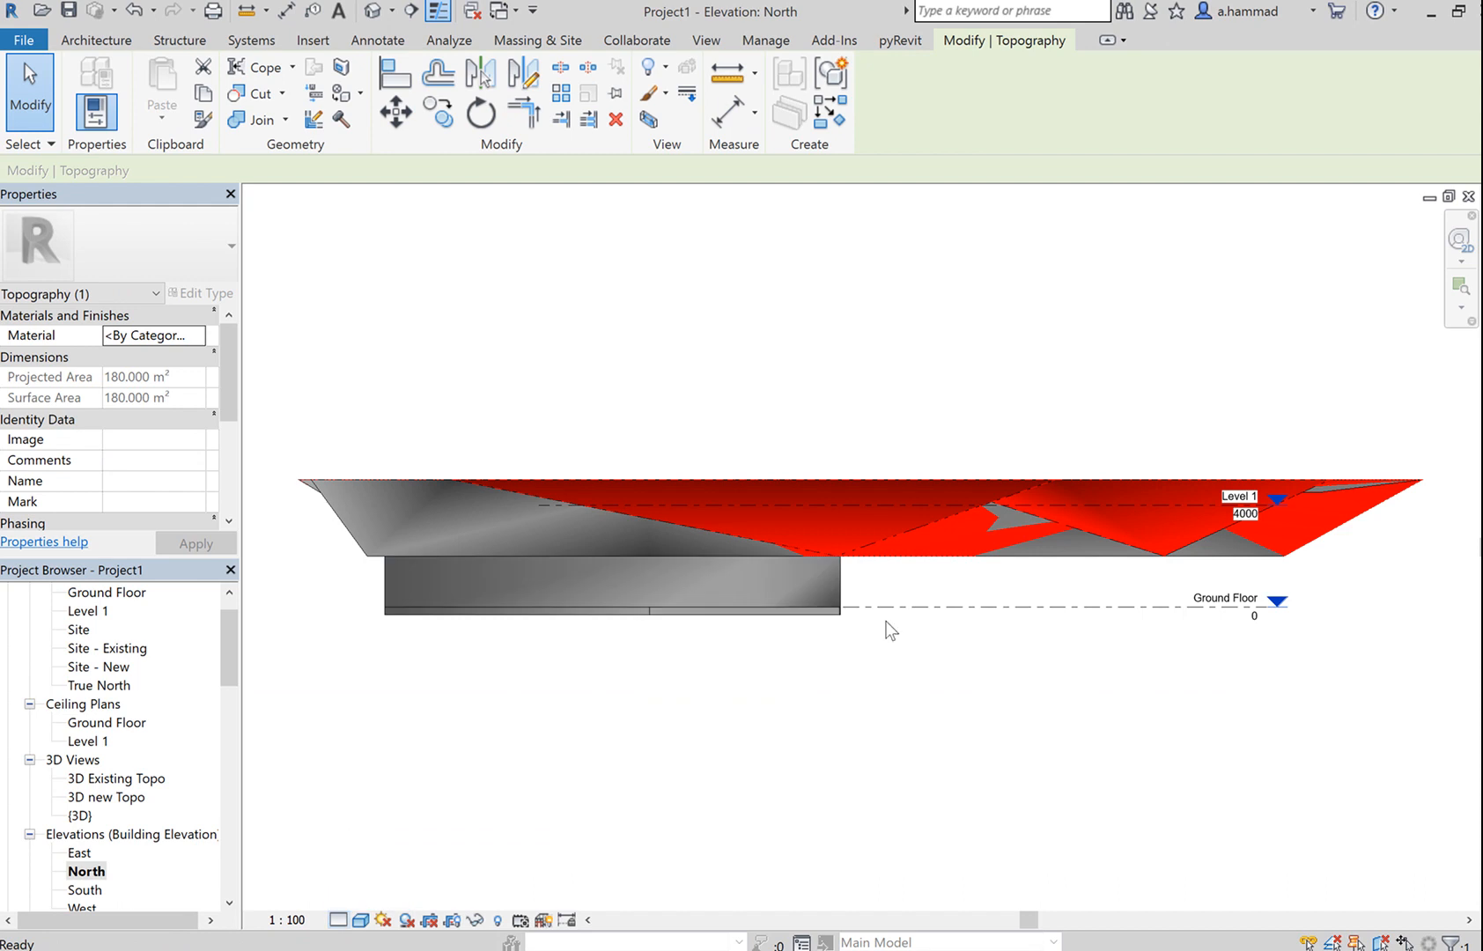
- Set the North elevation's visual style to Wireframe
click(1095, 659)
middle_drag(1095, 657, 1063, 745)
click(363, 921)
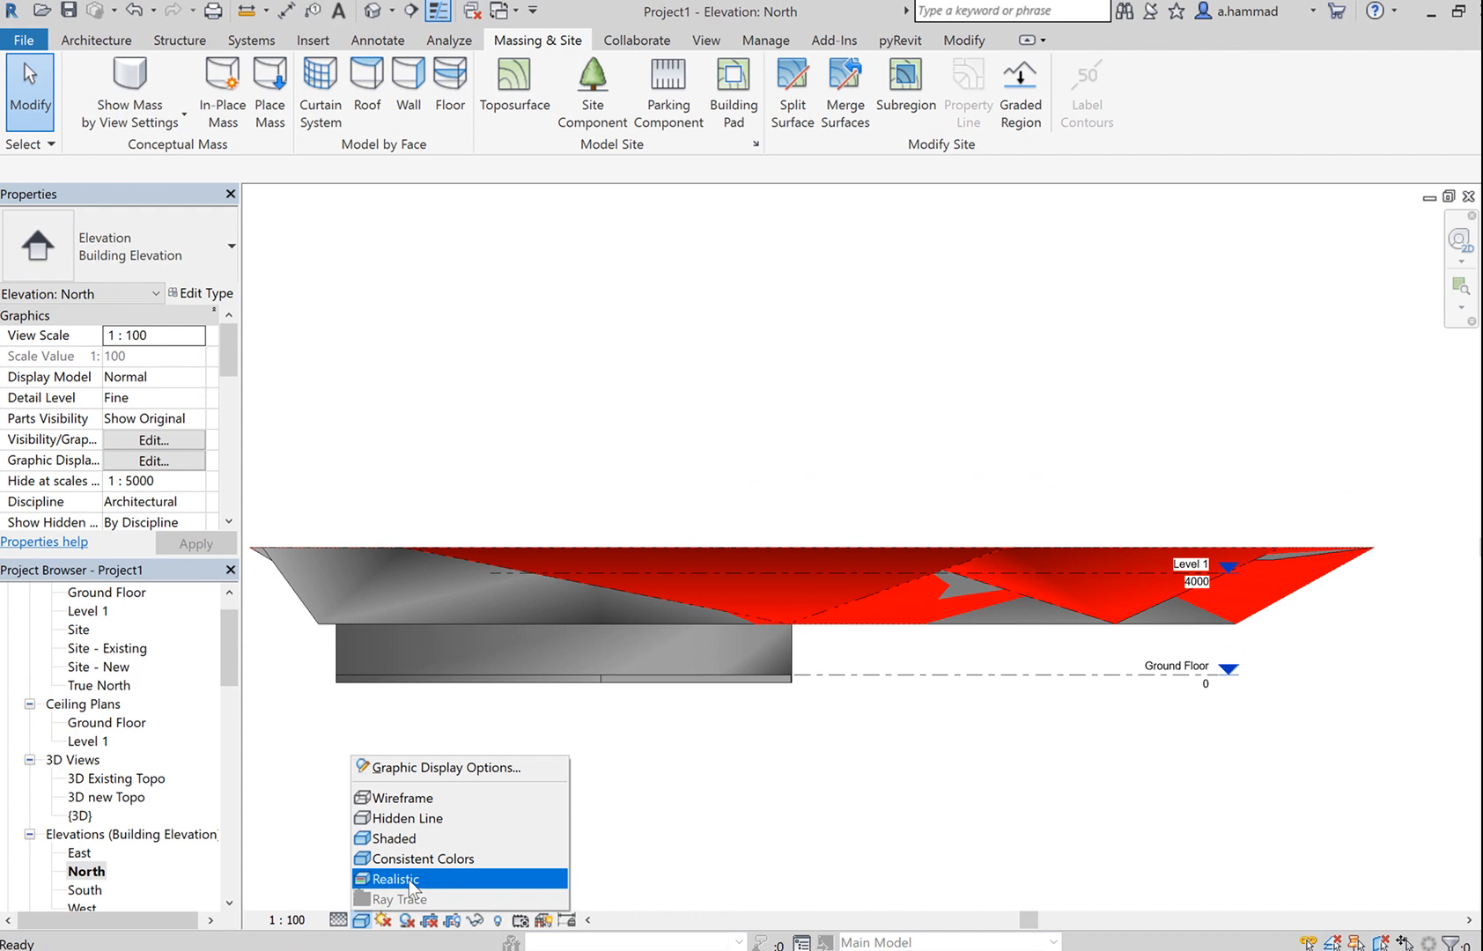
click(457, 799)
middle_drag(1018, 743, 1159, 590)
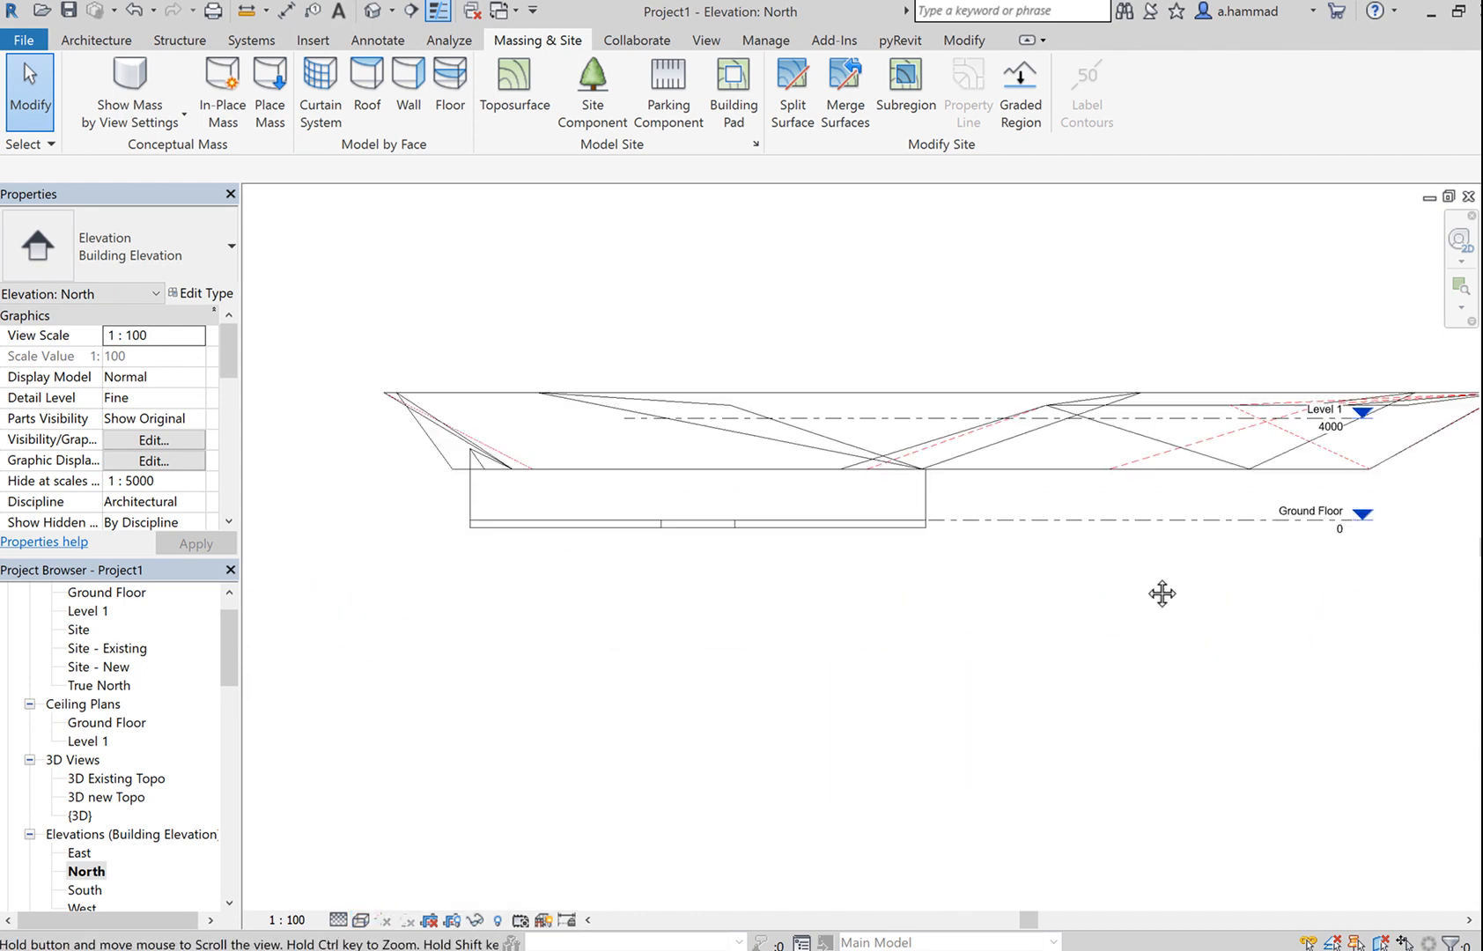
- Nudge the building pad upward in the North elevation to a height offset of 5400 from Ground Floor, just above the topography's top edge
click(868, 522)
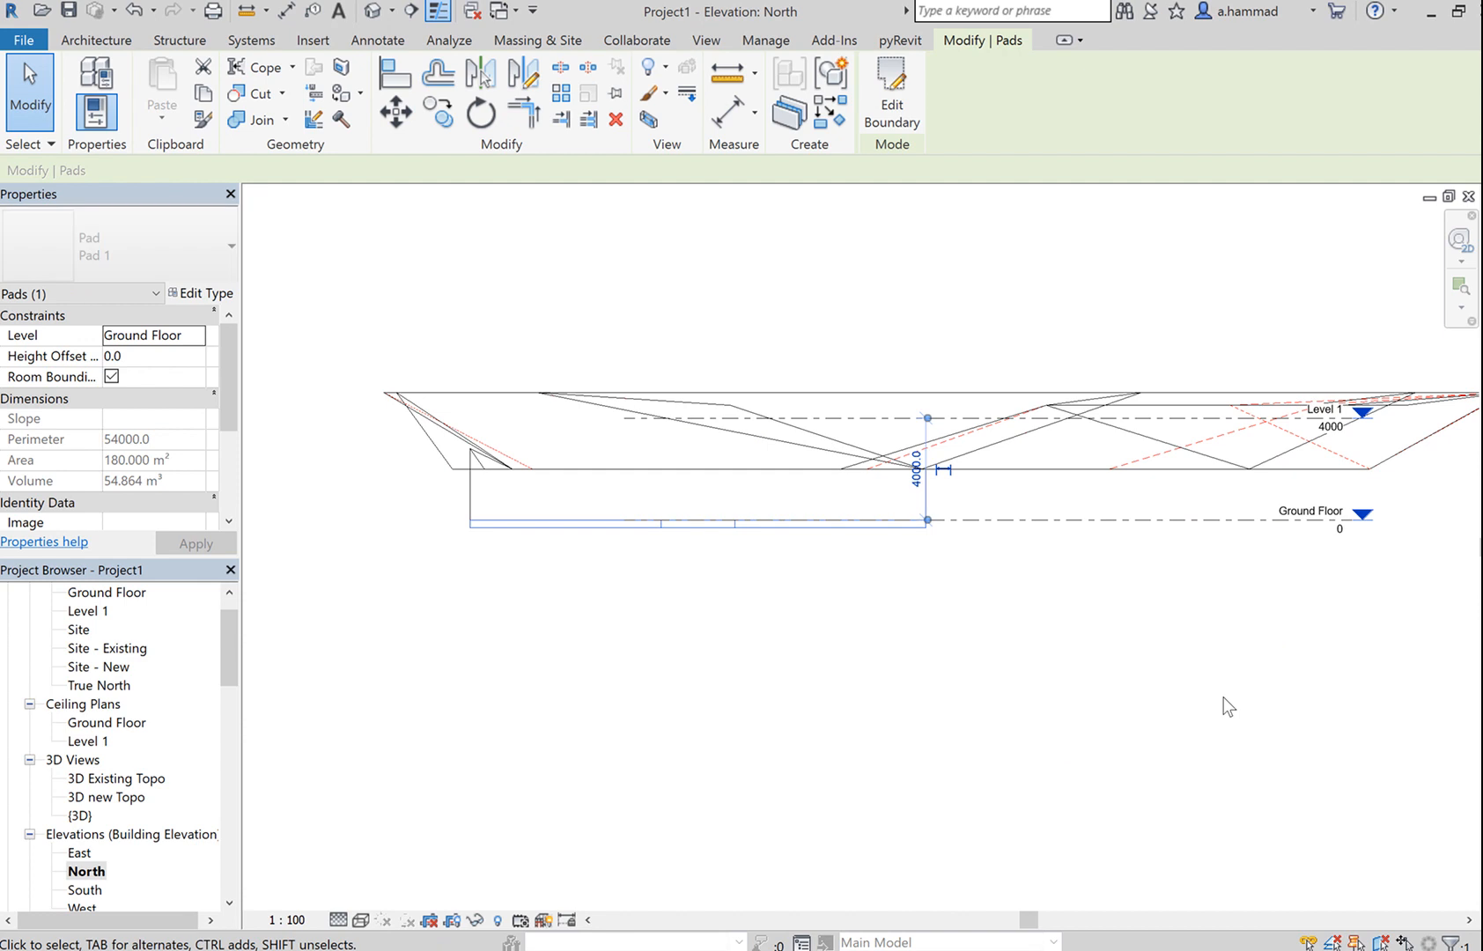
key(Up)
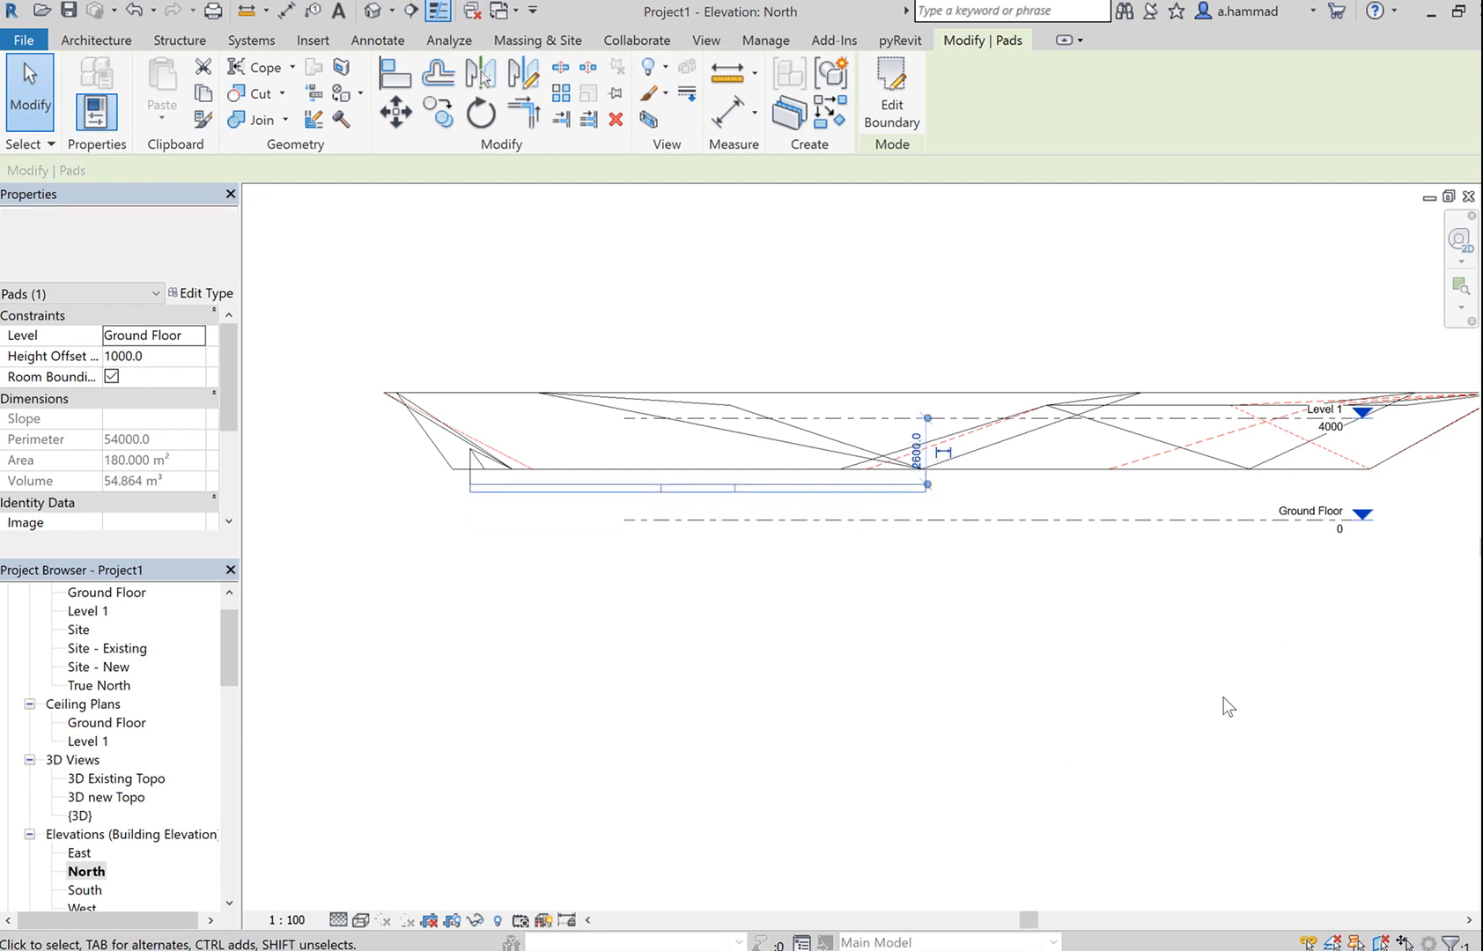
key(Up)
key(Up)
key(Up)
key(Up)
key(Up)
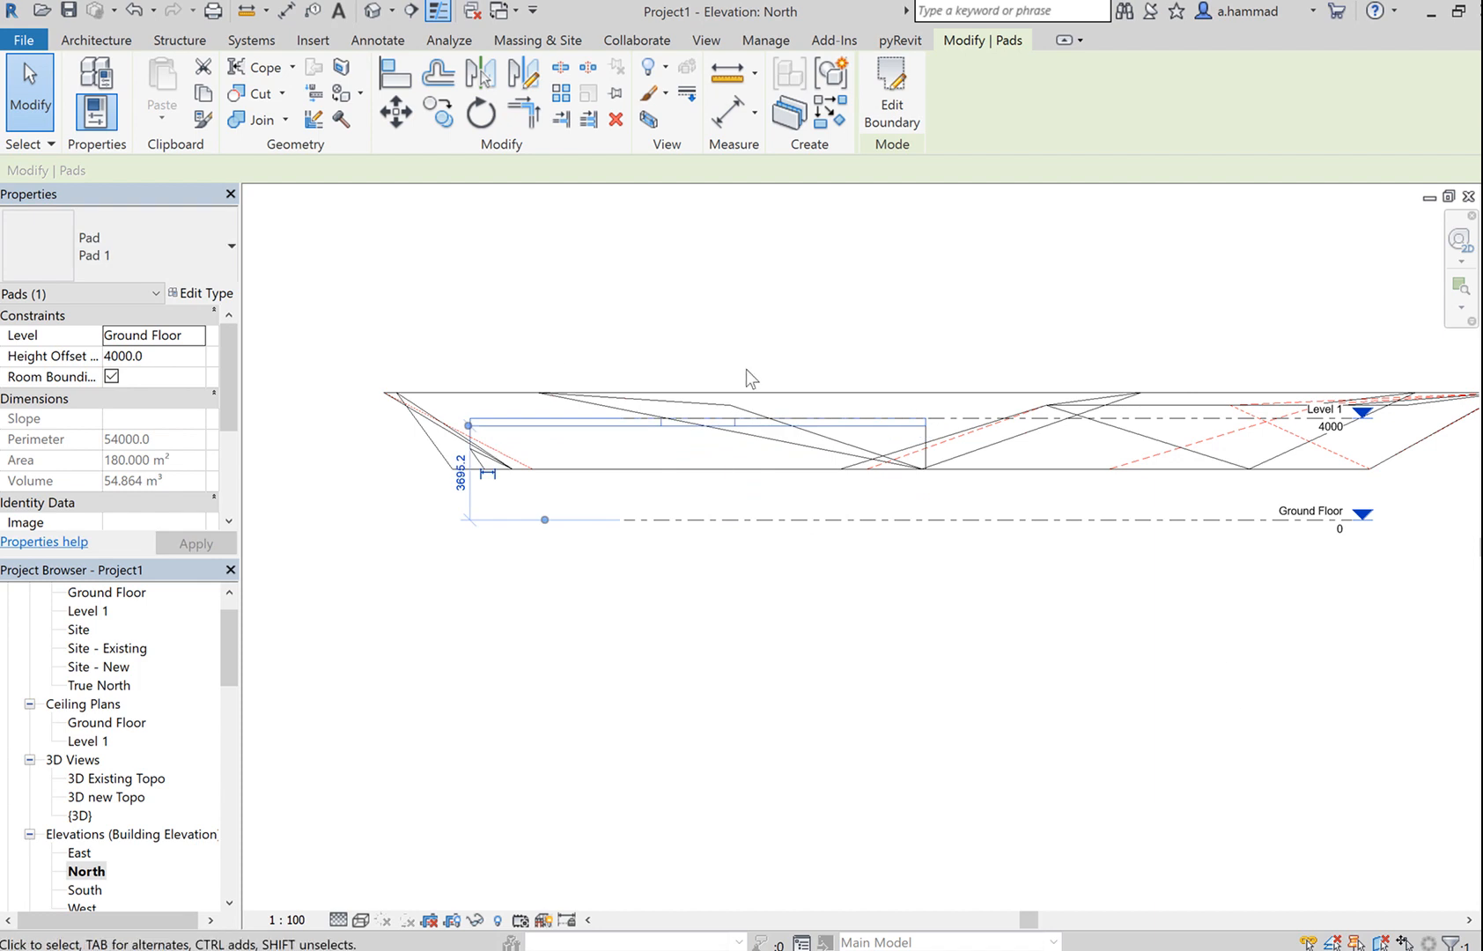
key(Up)
key(Up)
key(Up)
key(Up)
key(Up)
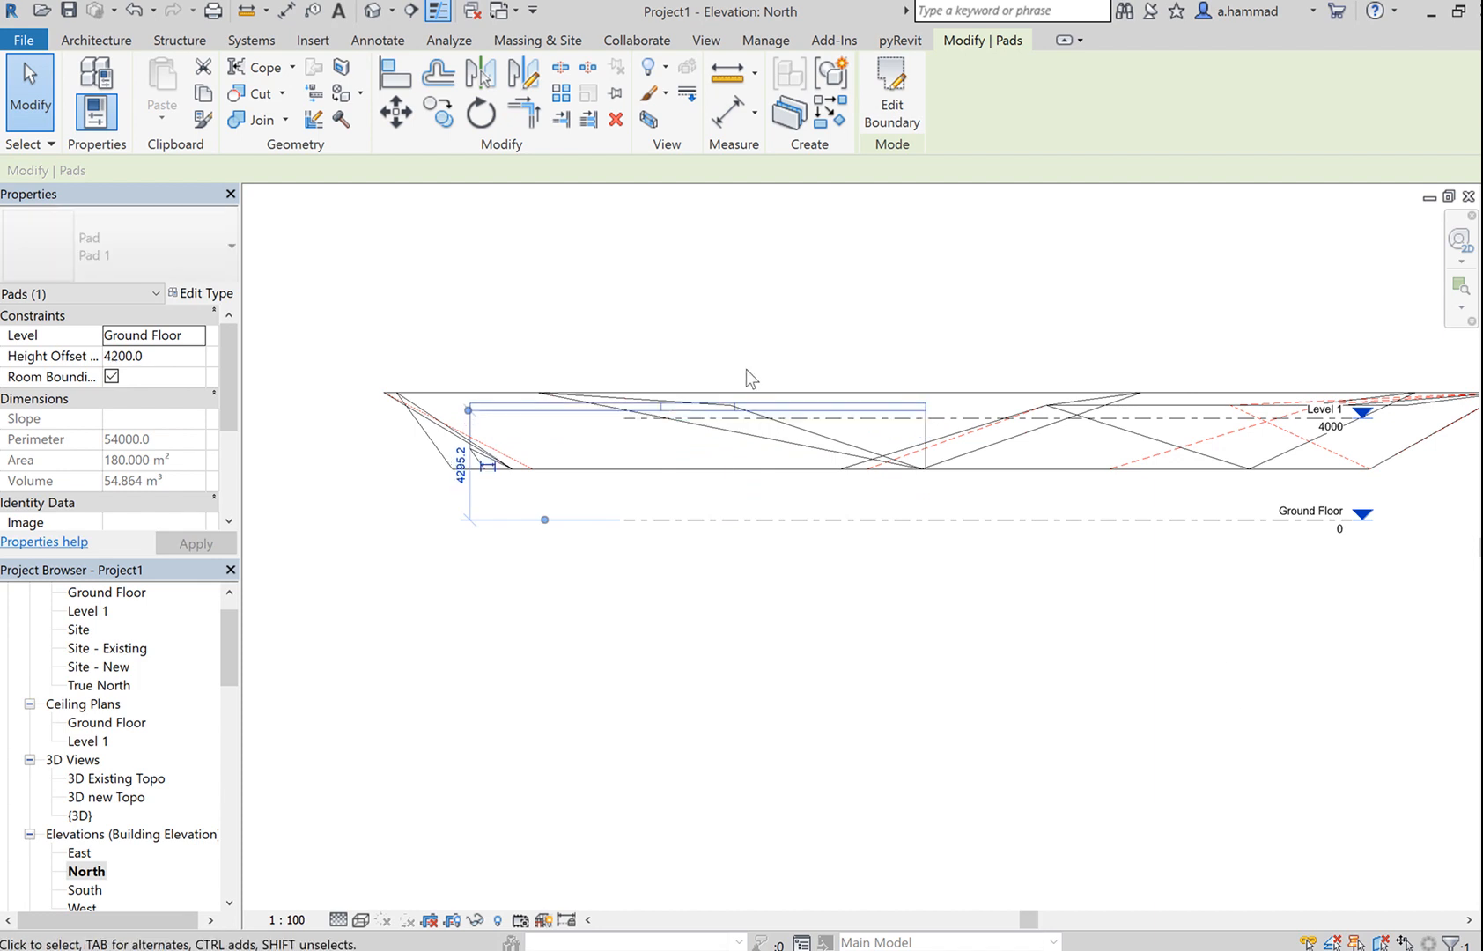
key(Up)
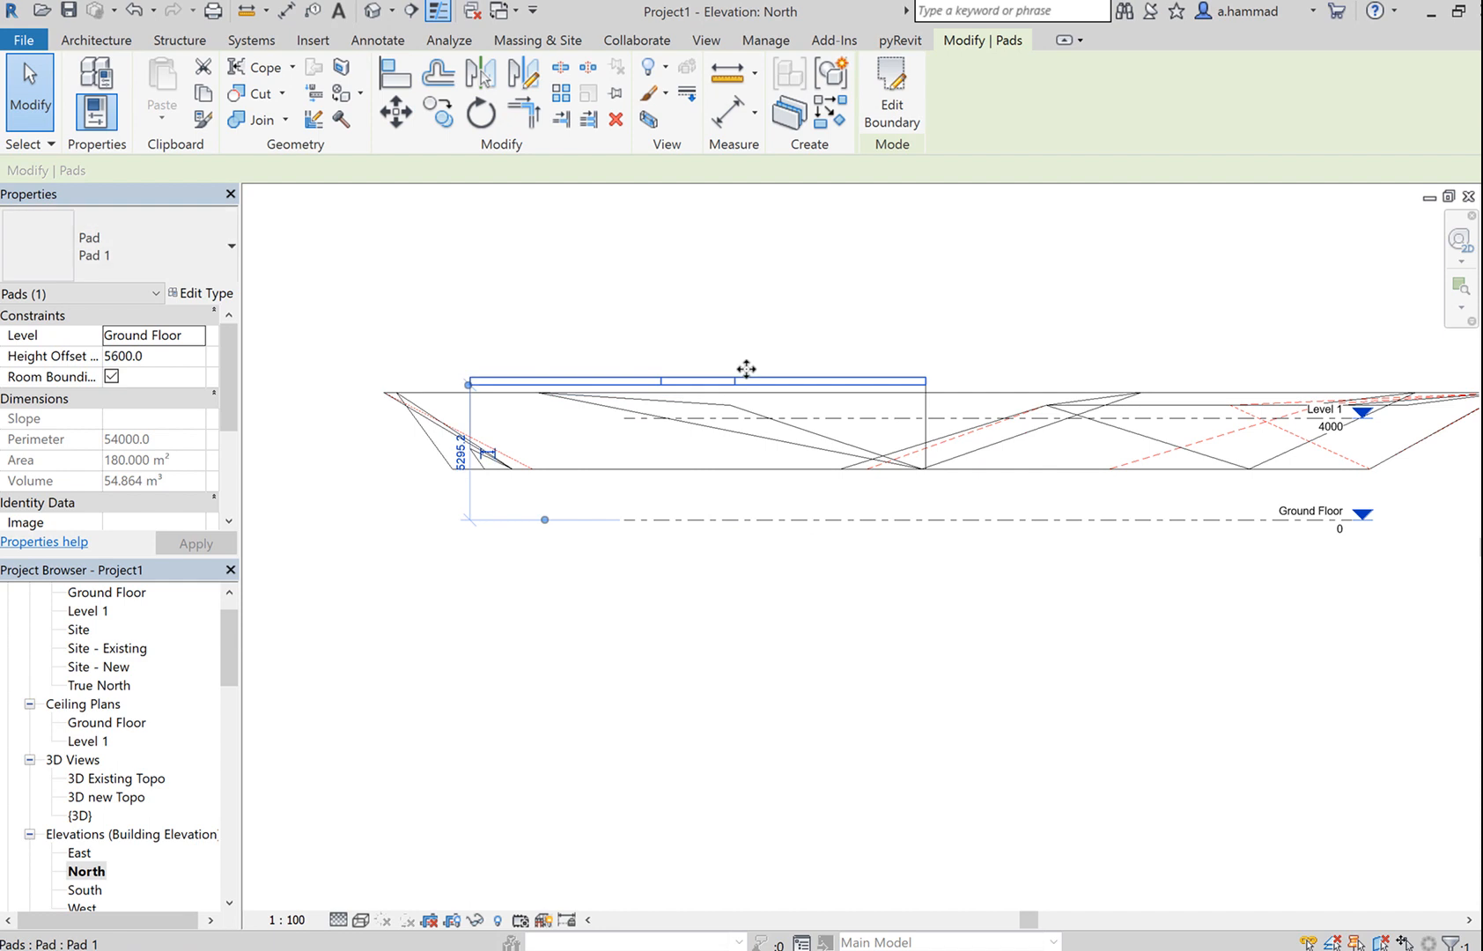
key(Down)
key(Down)
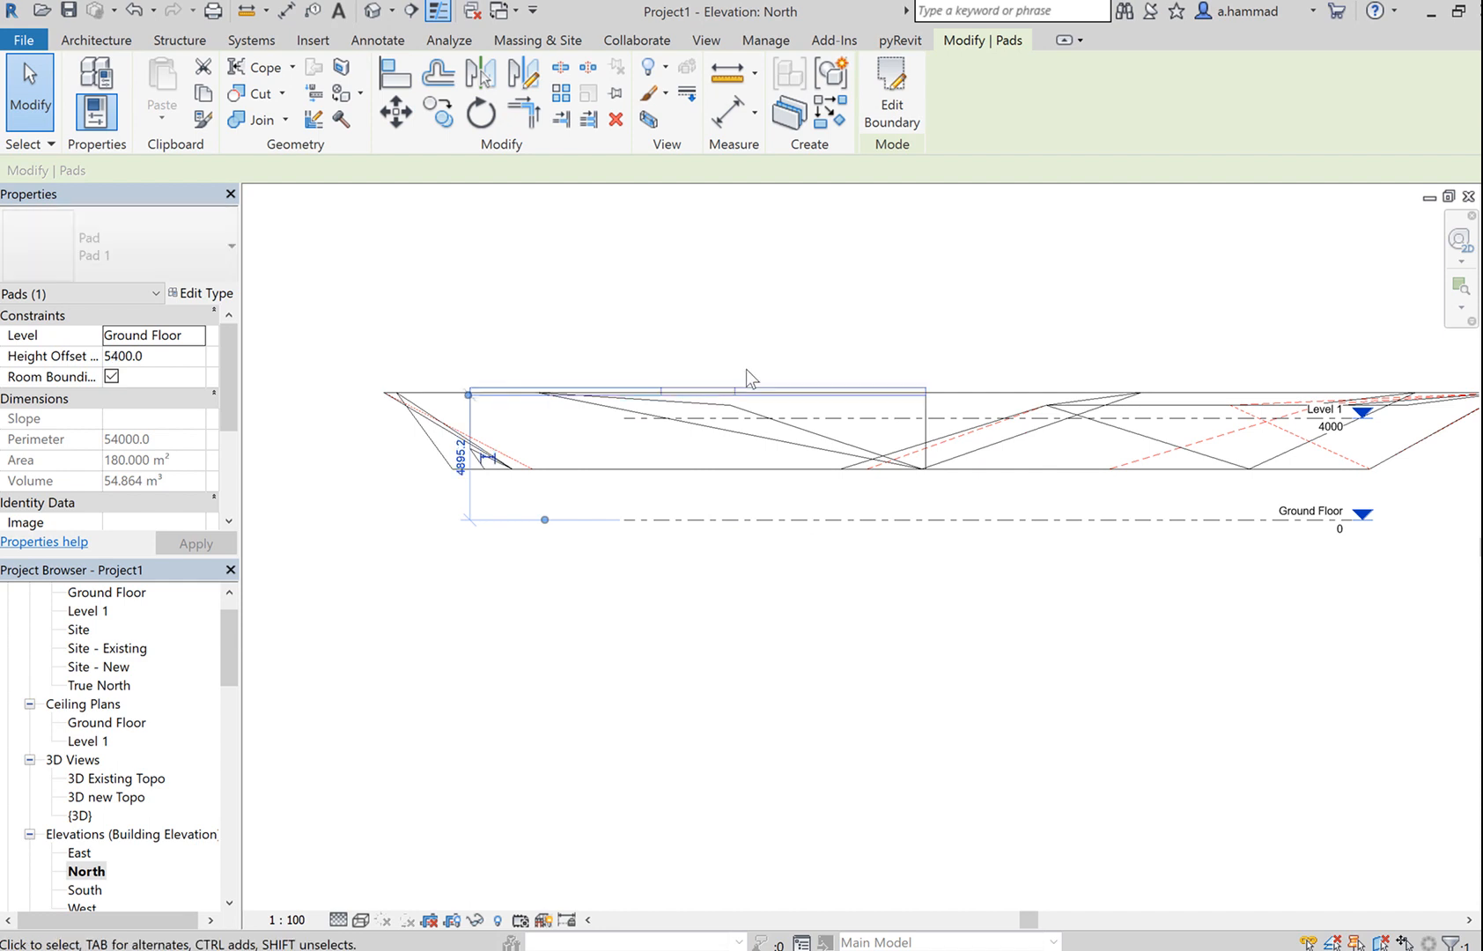
key(Up)
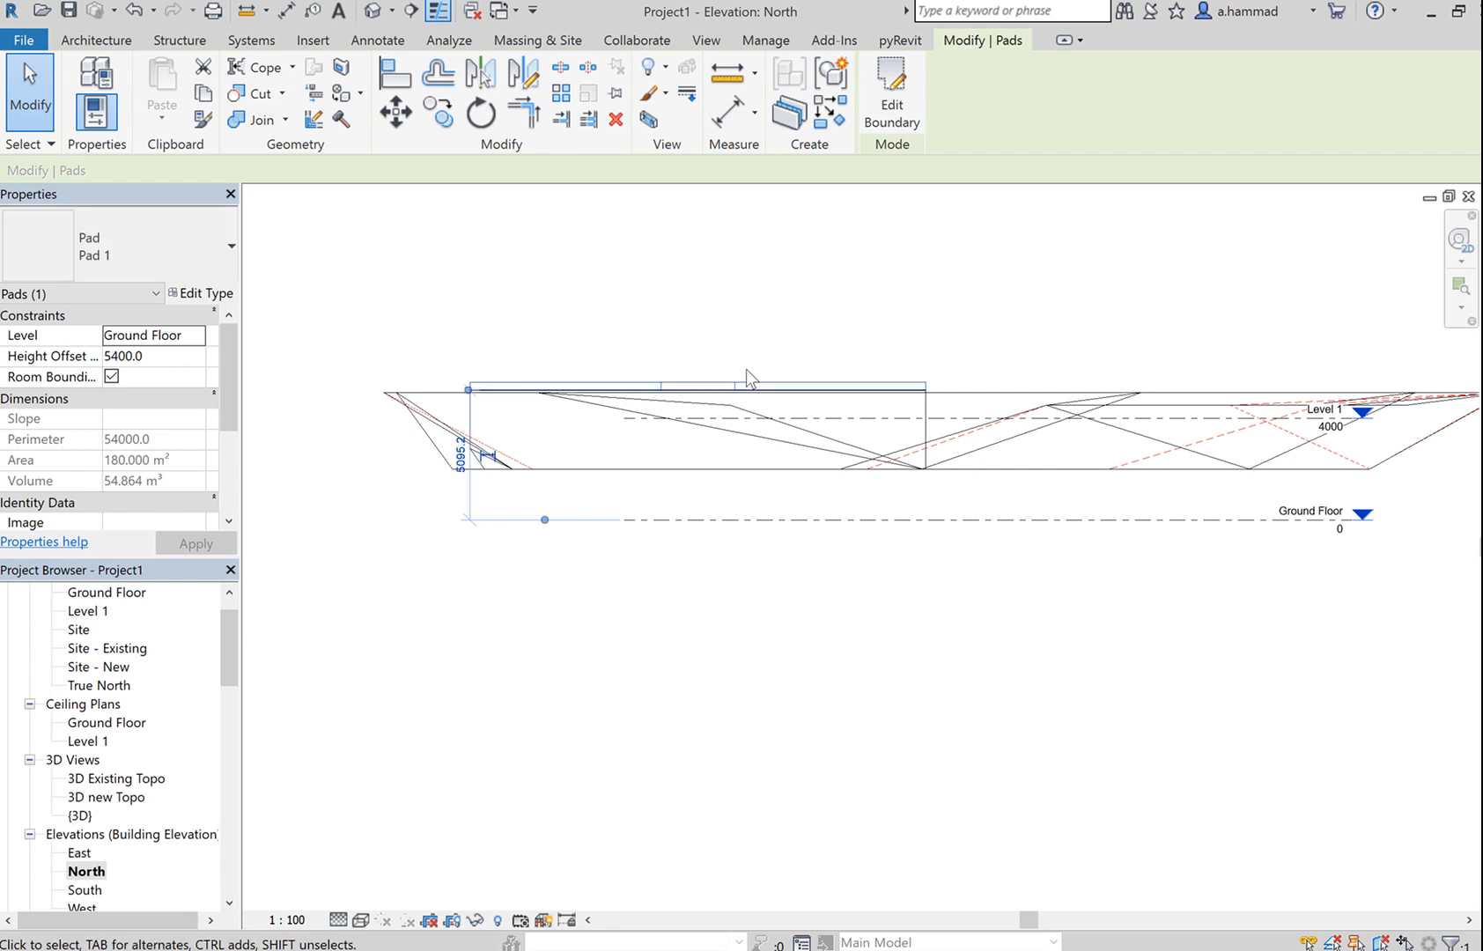
click(877, 642)
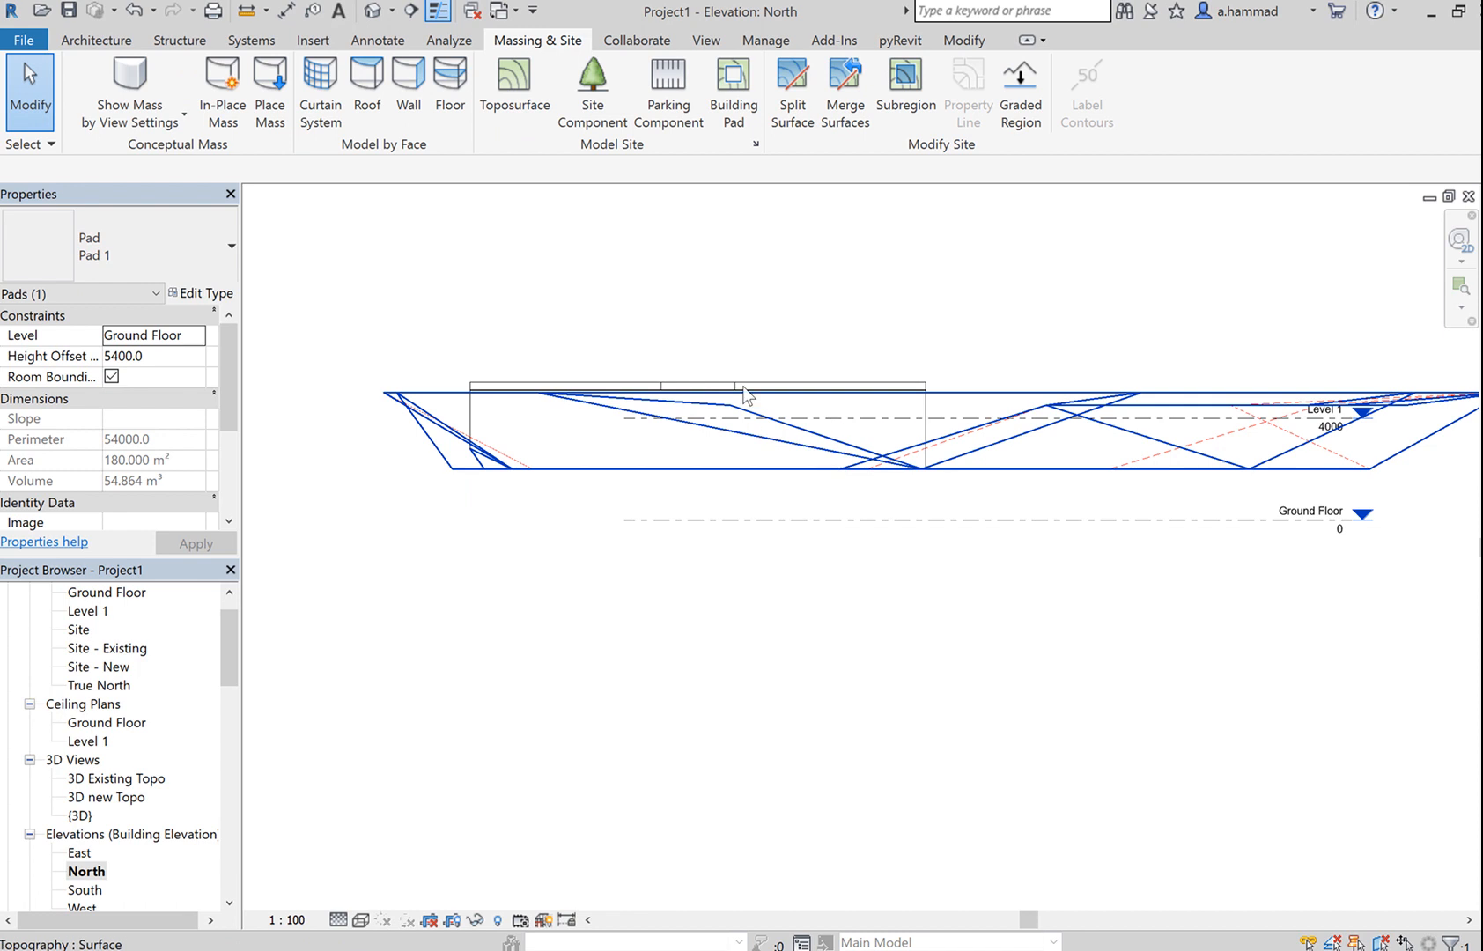
- Lower the building pad in finer nudges to a height offset of 5100, so its thickness straddles the topography's top edge
click(768, 361)
scroll(825, 394, up, 3)
scroll(1076, 375, up, 3)
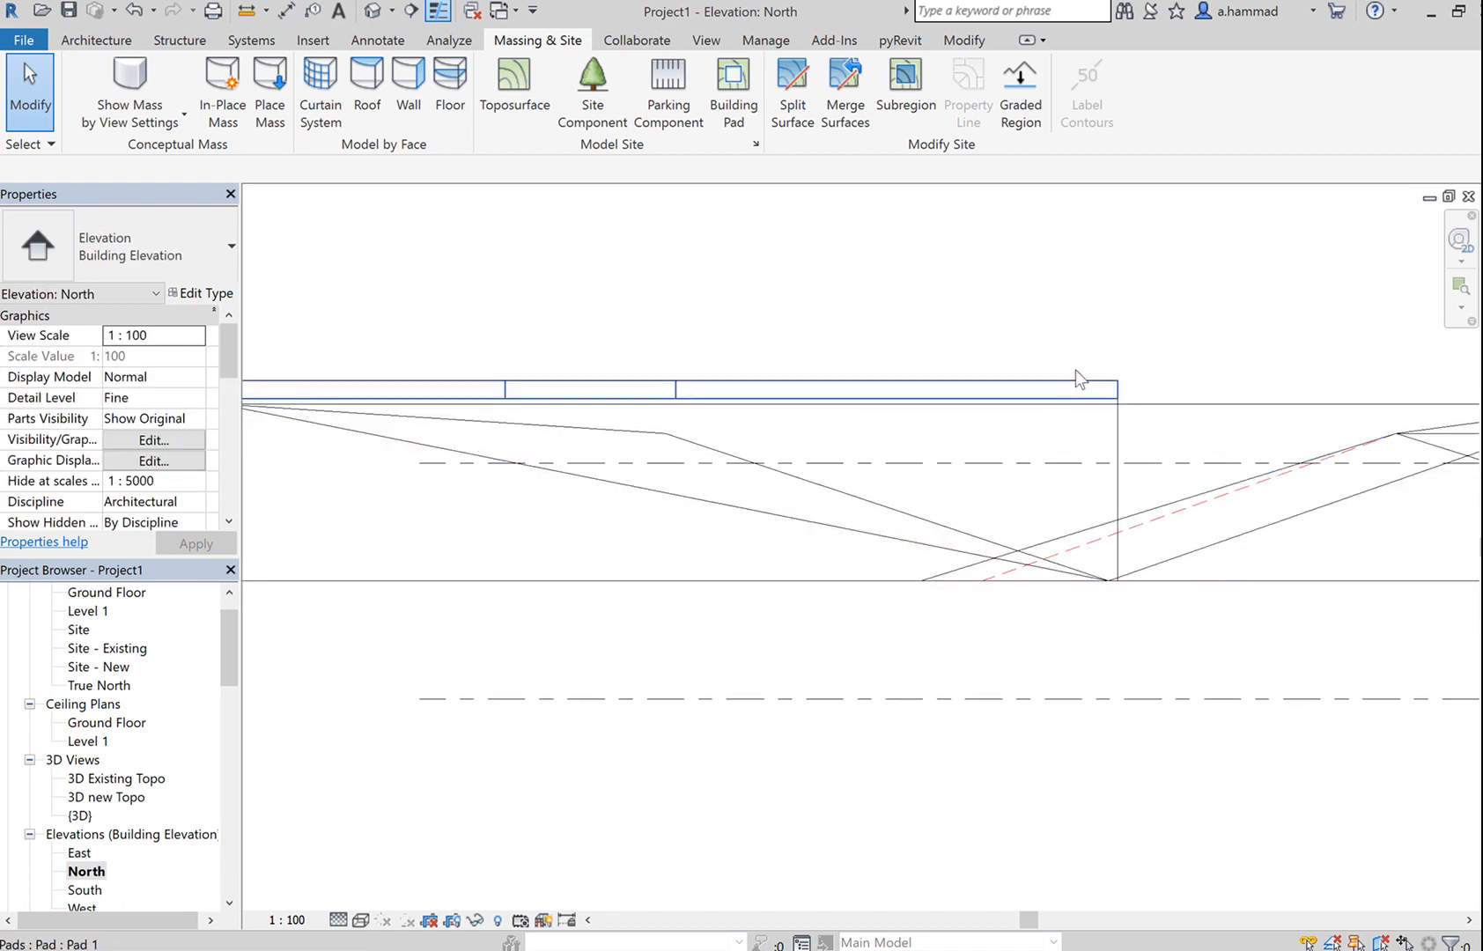
click(1102, 417)
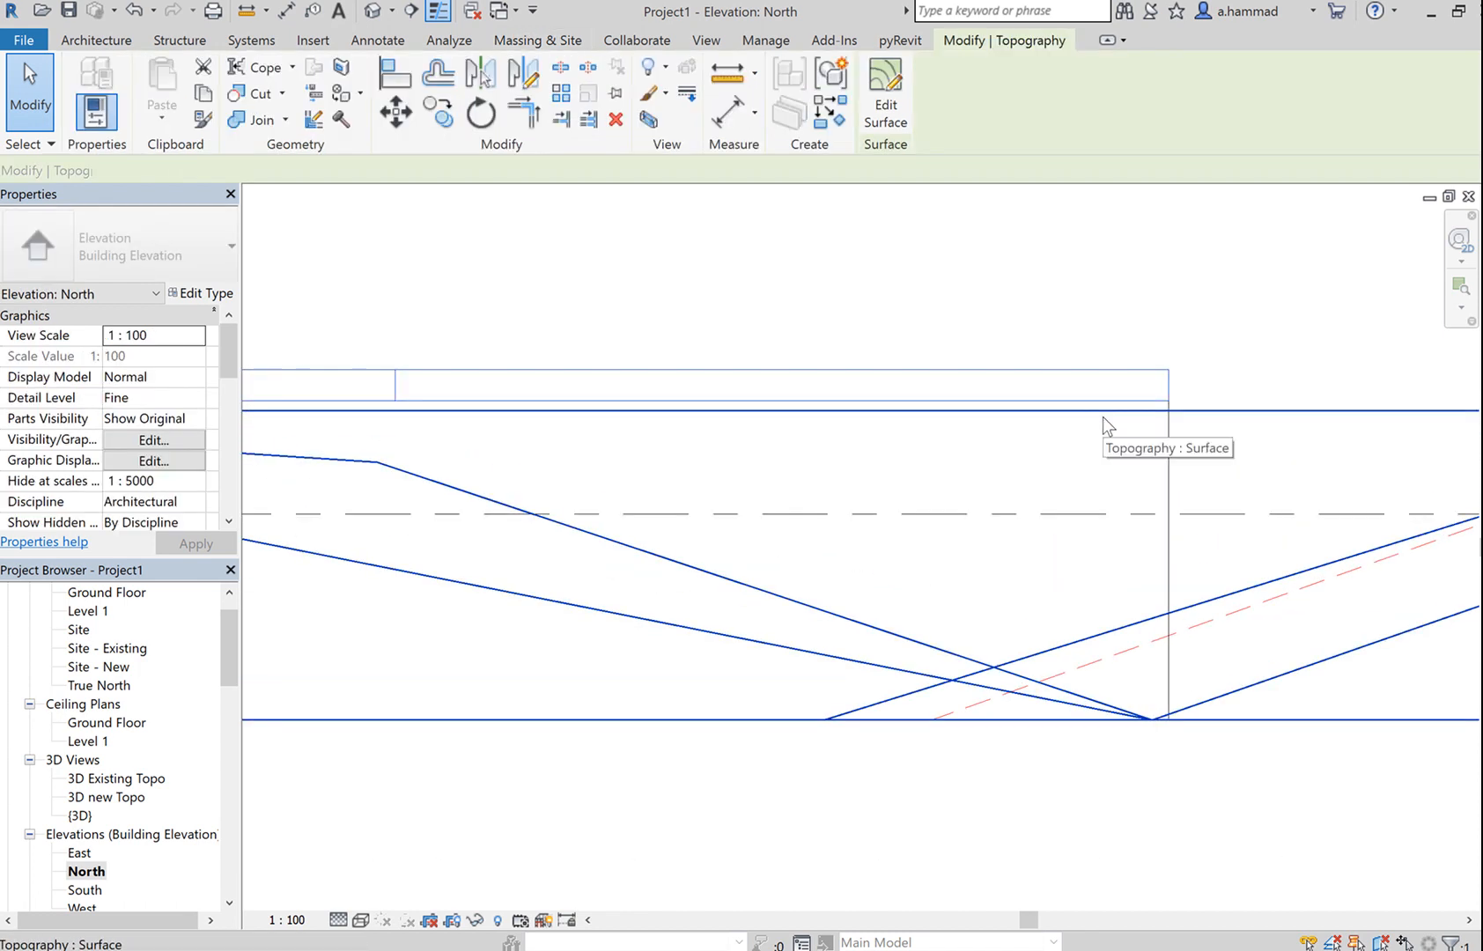
click(1018, 381)
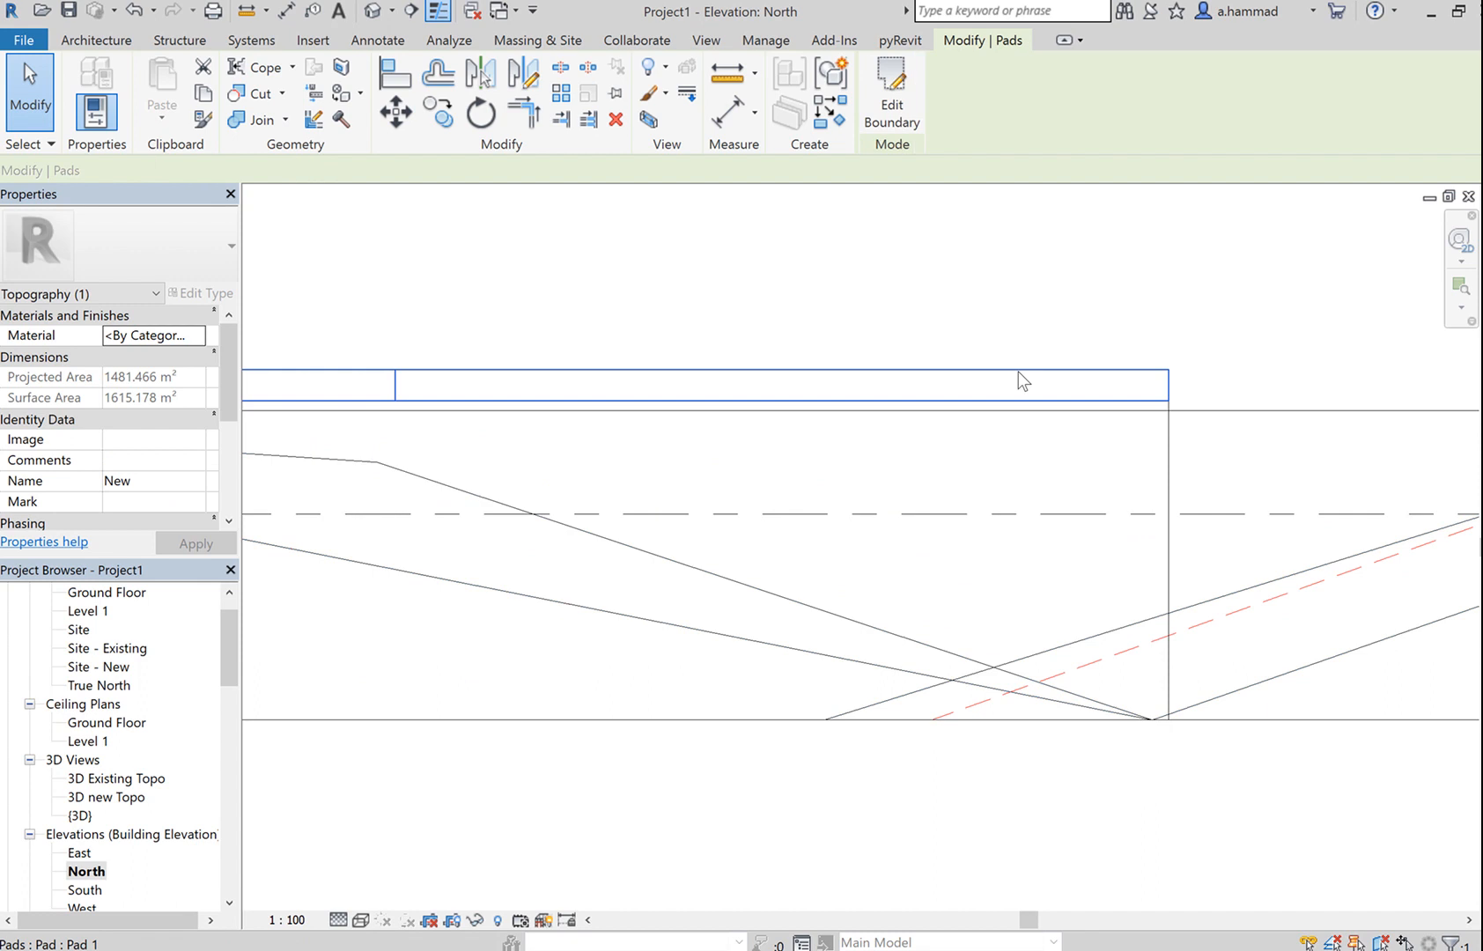
key(Down)
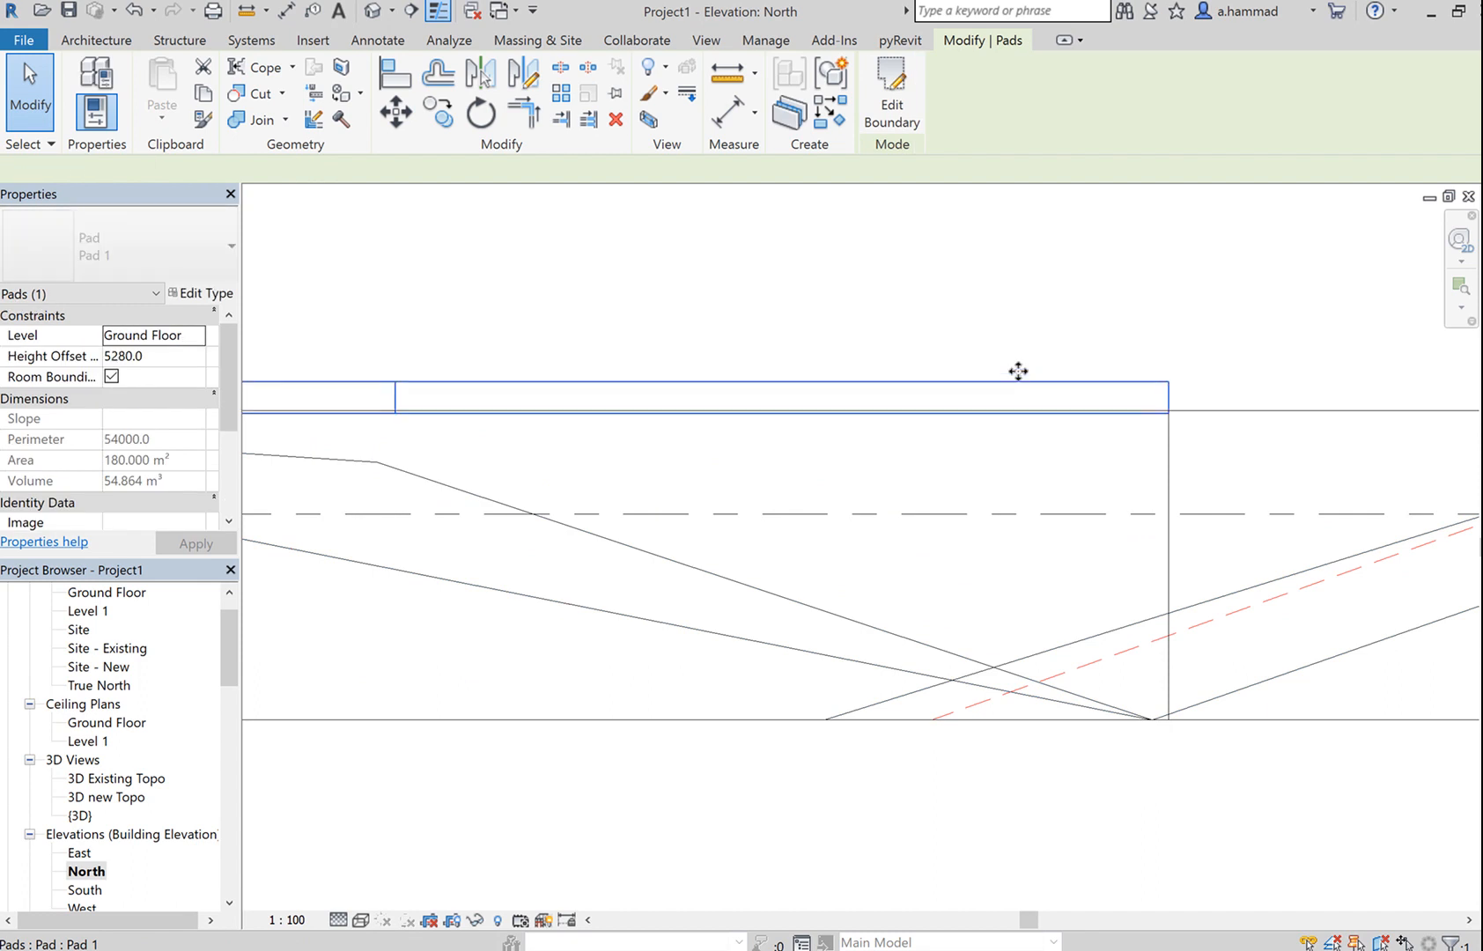
click(1014, 320)
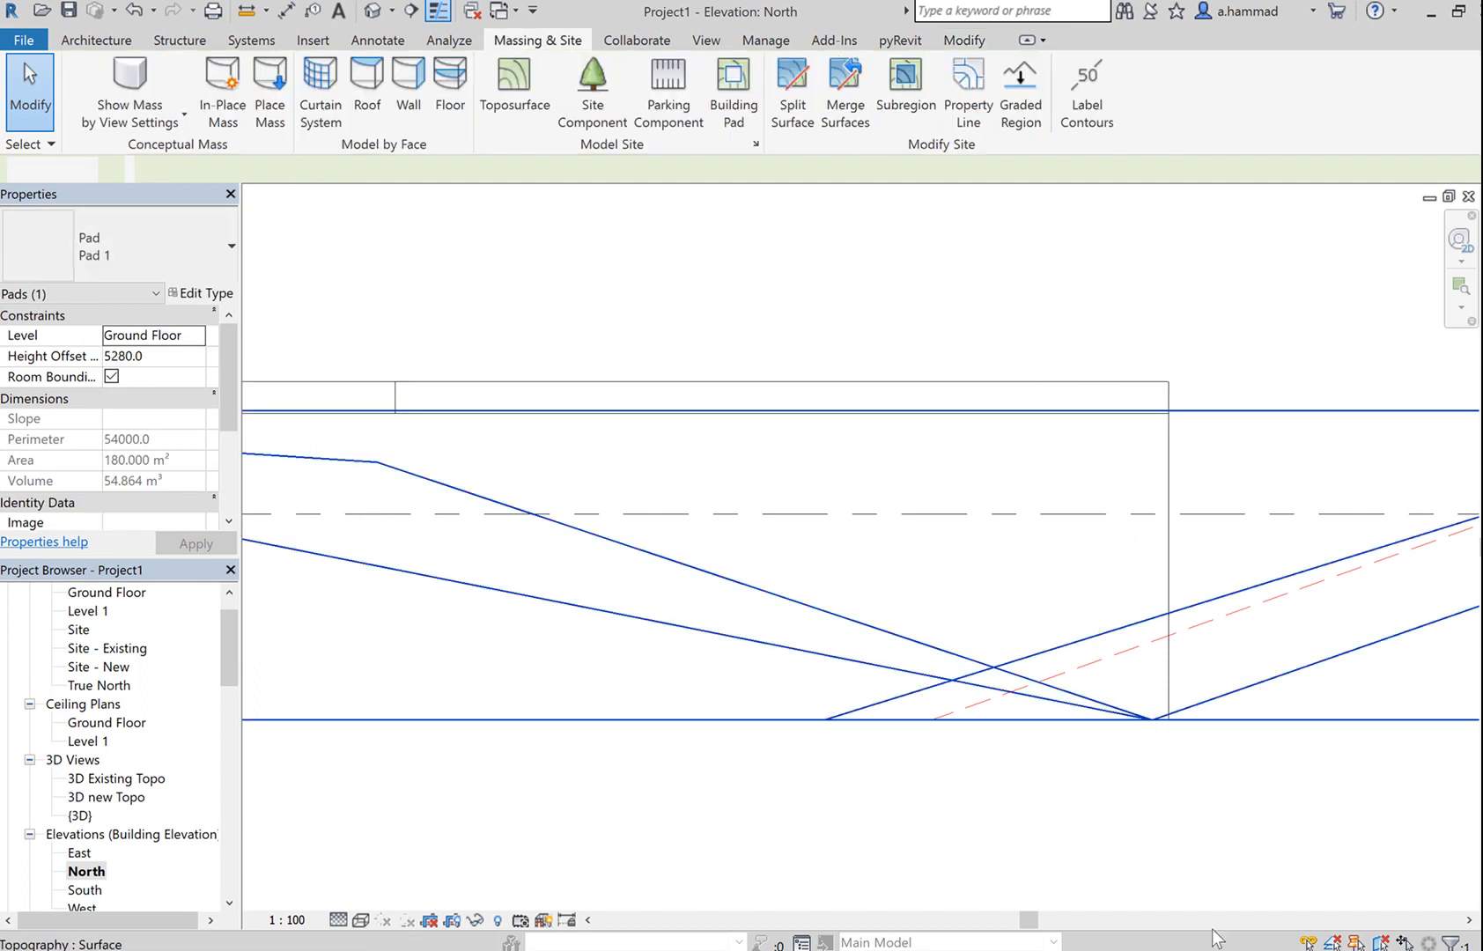
click(1014, 382)
key(Down)
key(Down)
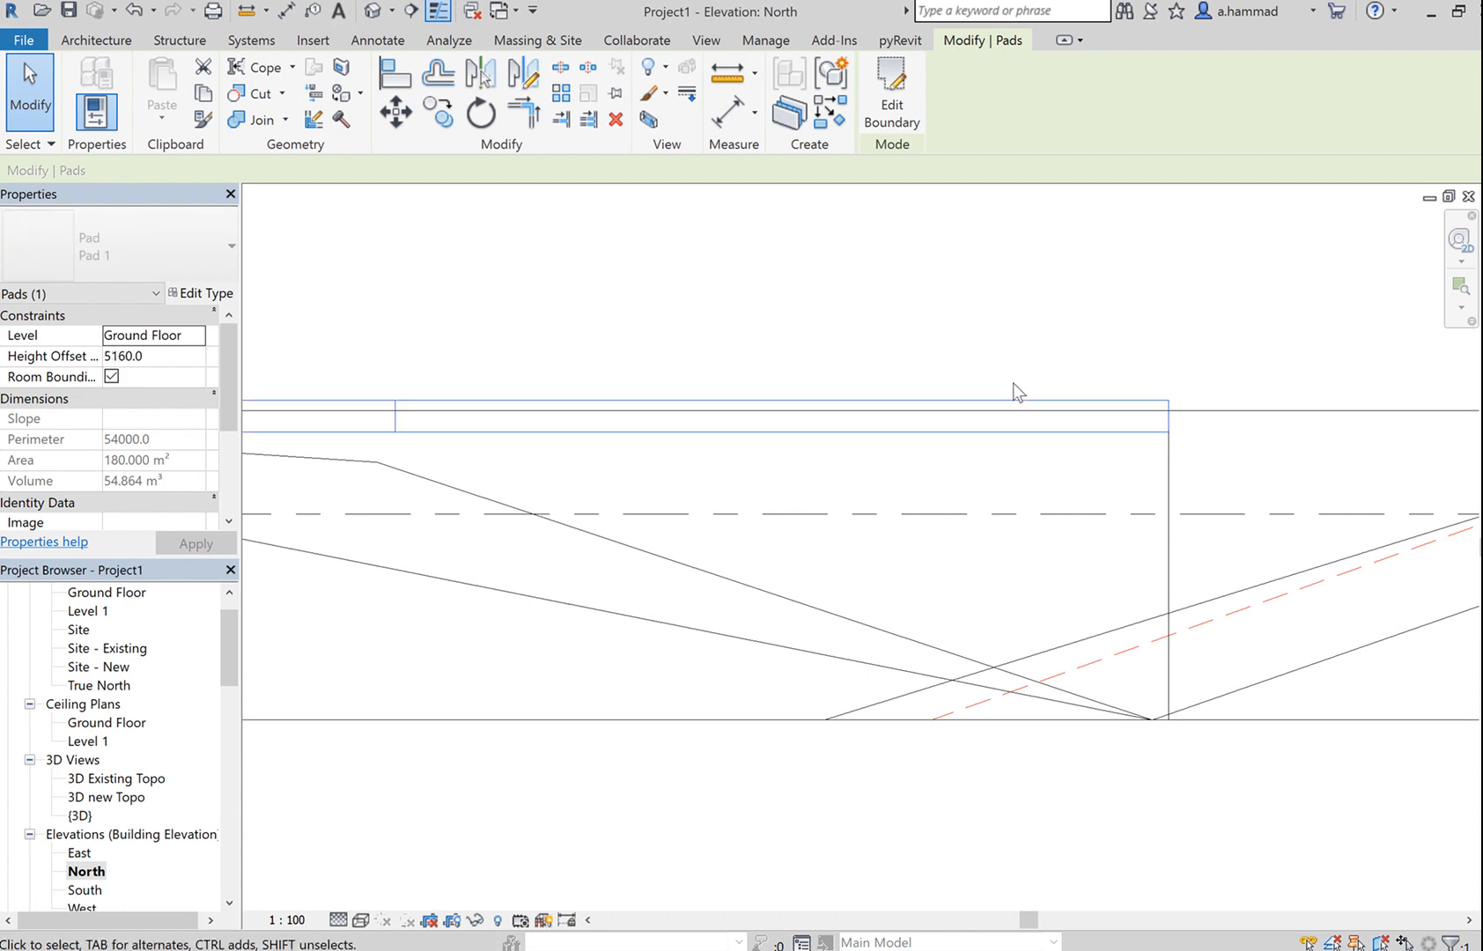
key(Escape)
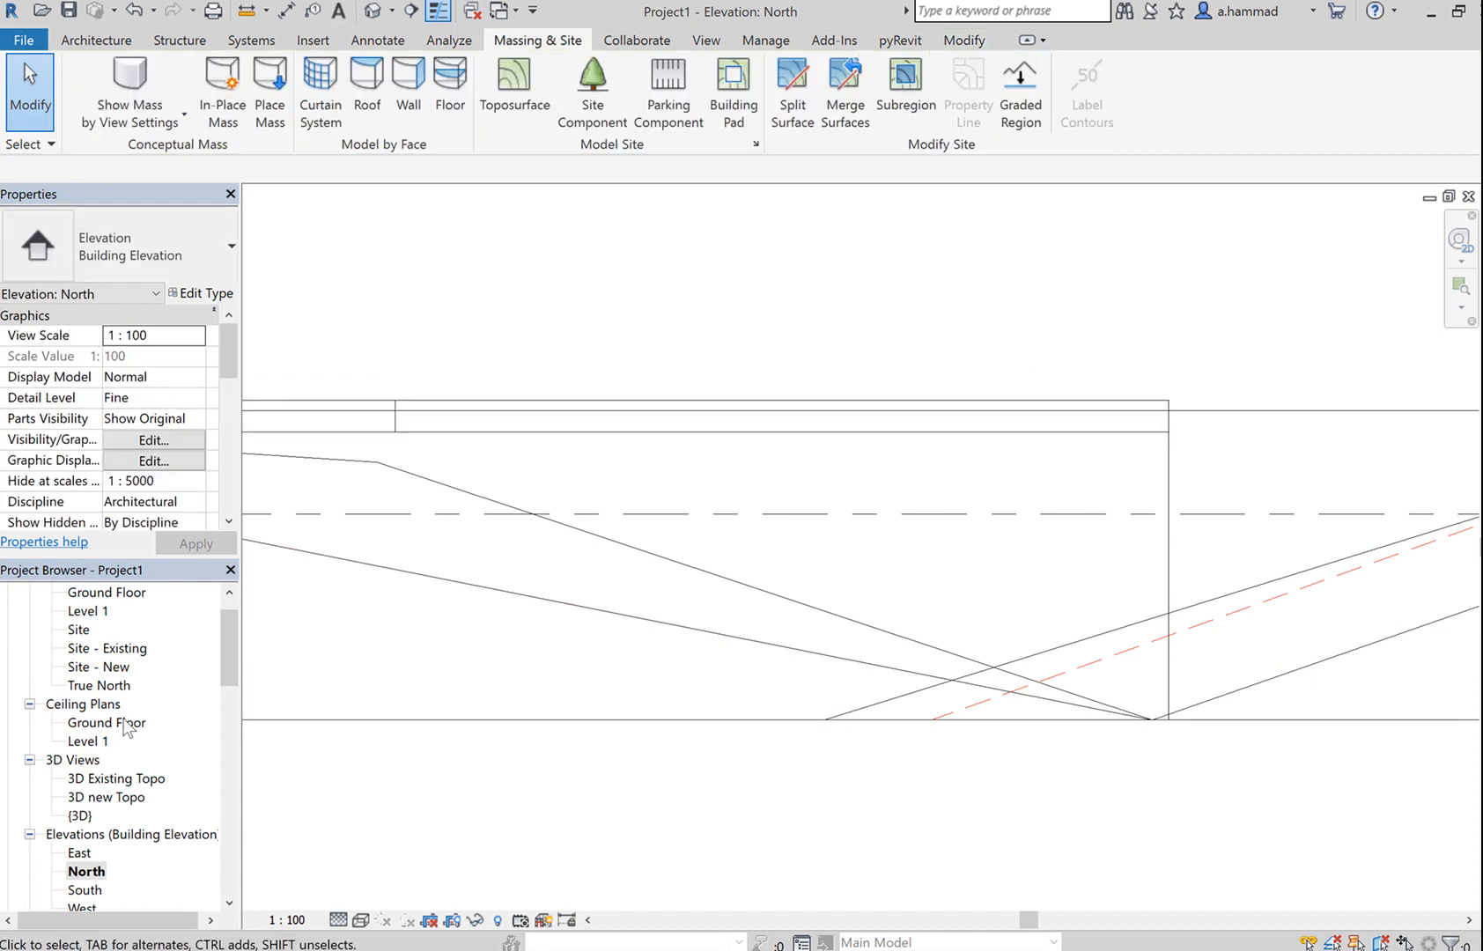
- In the Site - New plan, move the building pad sideways to lie fully inside the property line
click(78, 630)
double_click(99, 667)
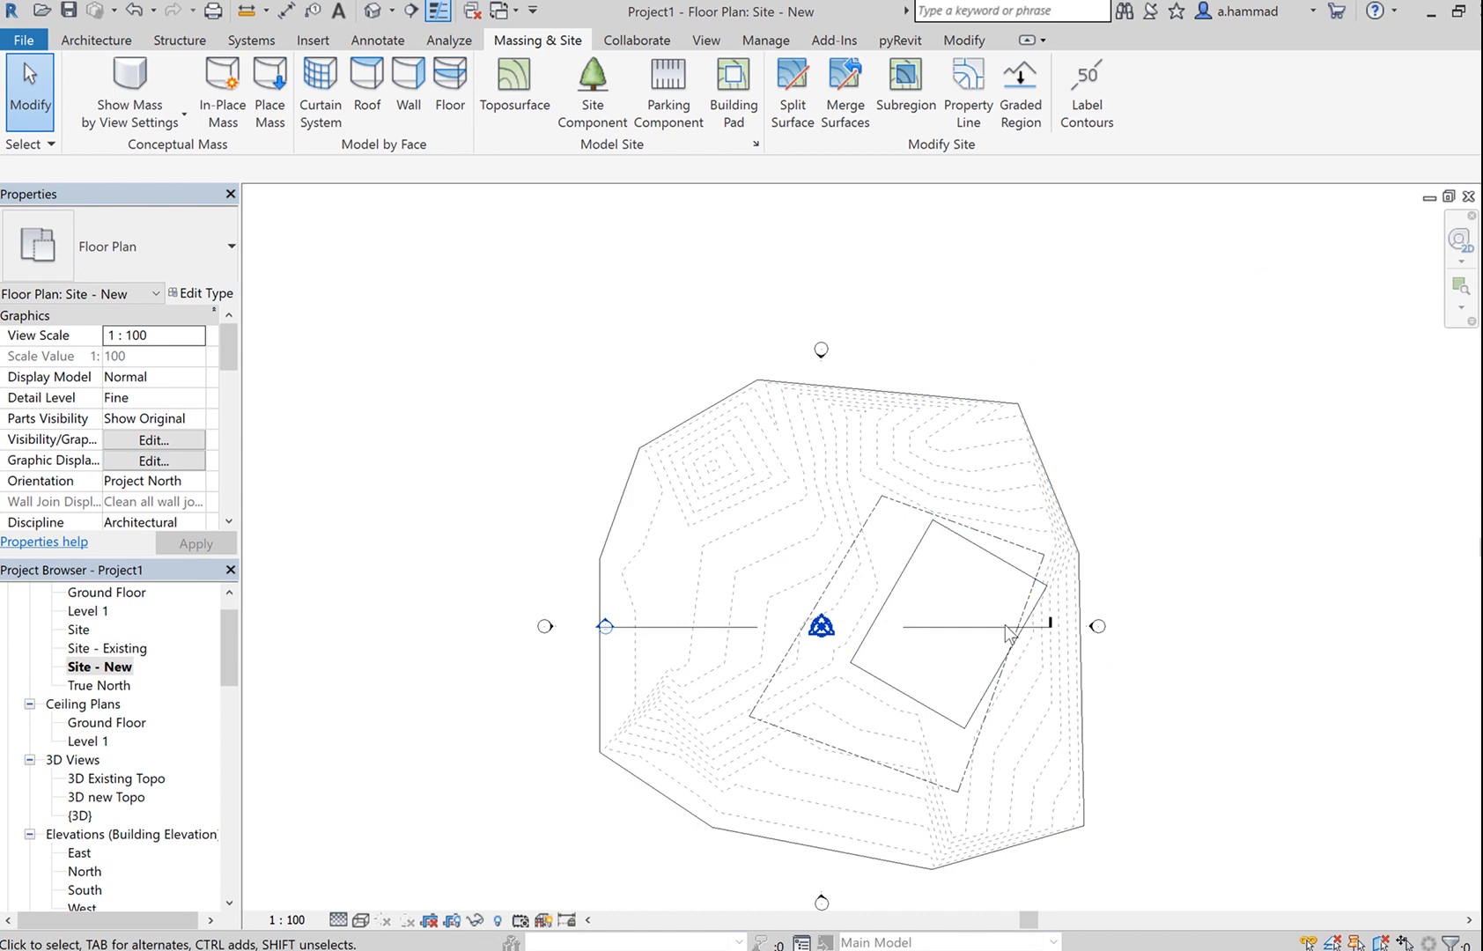
click(988, 550)
click(987, 549)
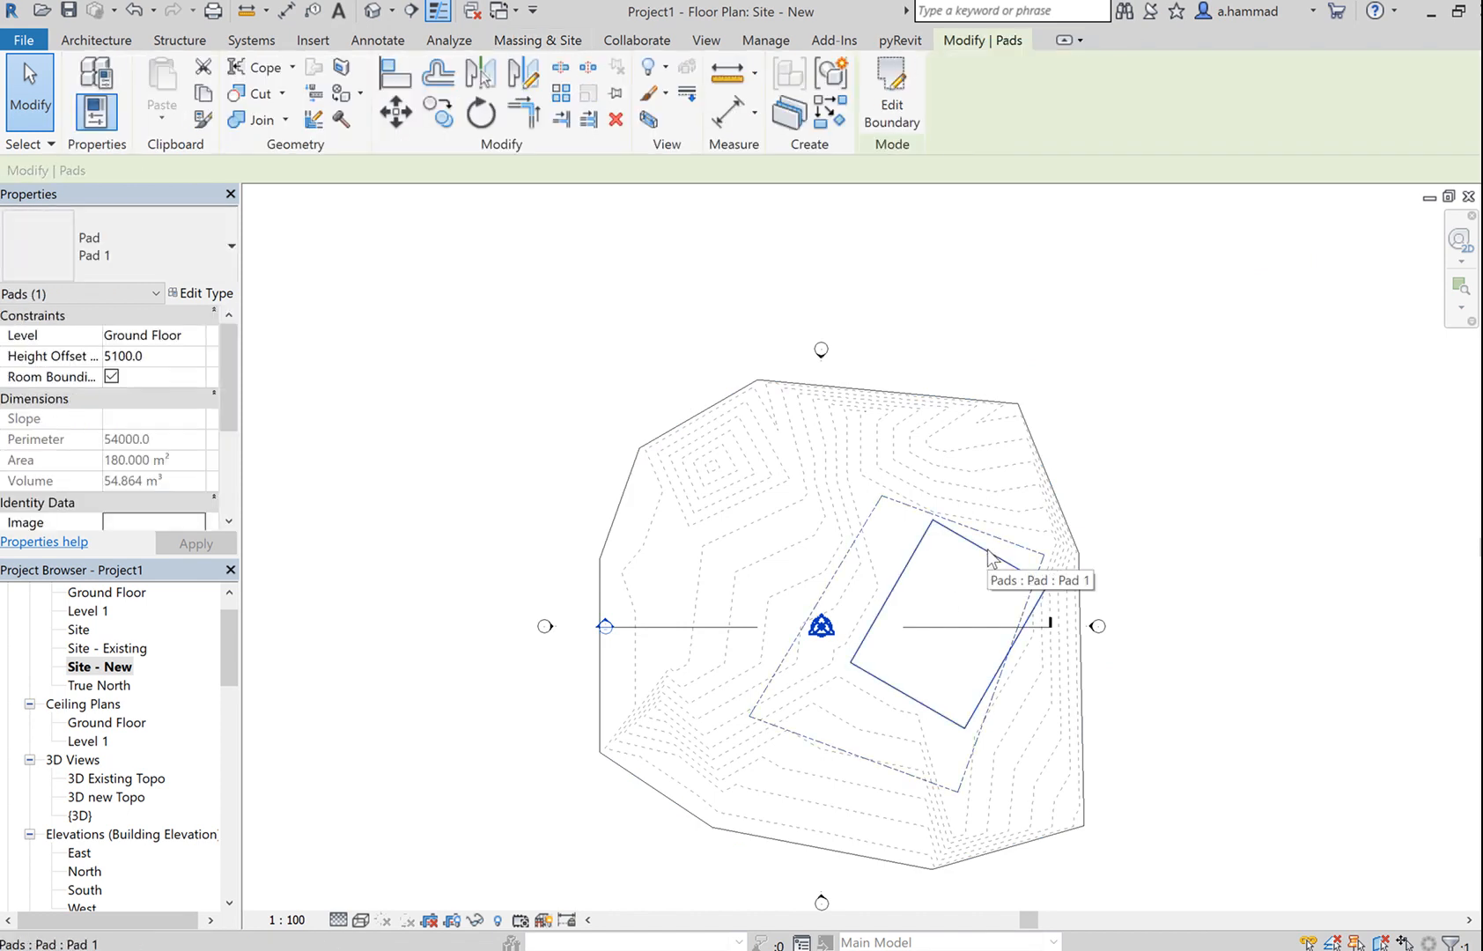
drag(995, 557, 957, 567)
click(1317, 584)
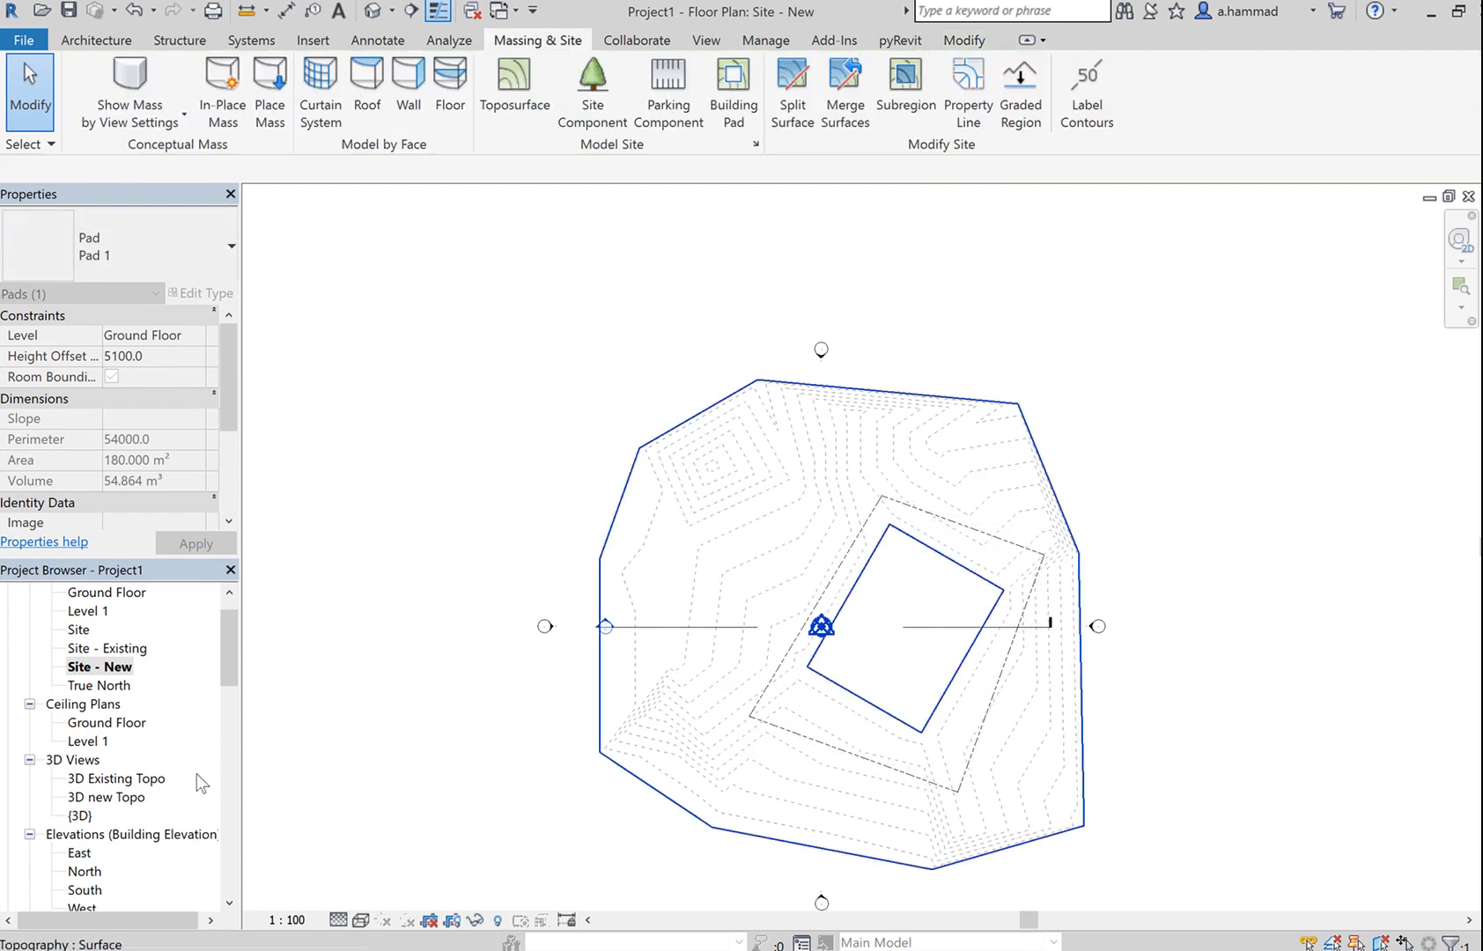
- Open the 3D new Topo view and examine the building pad and the topography surface beneath it from several angles and from the back
double_click(105, 799)
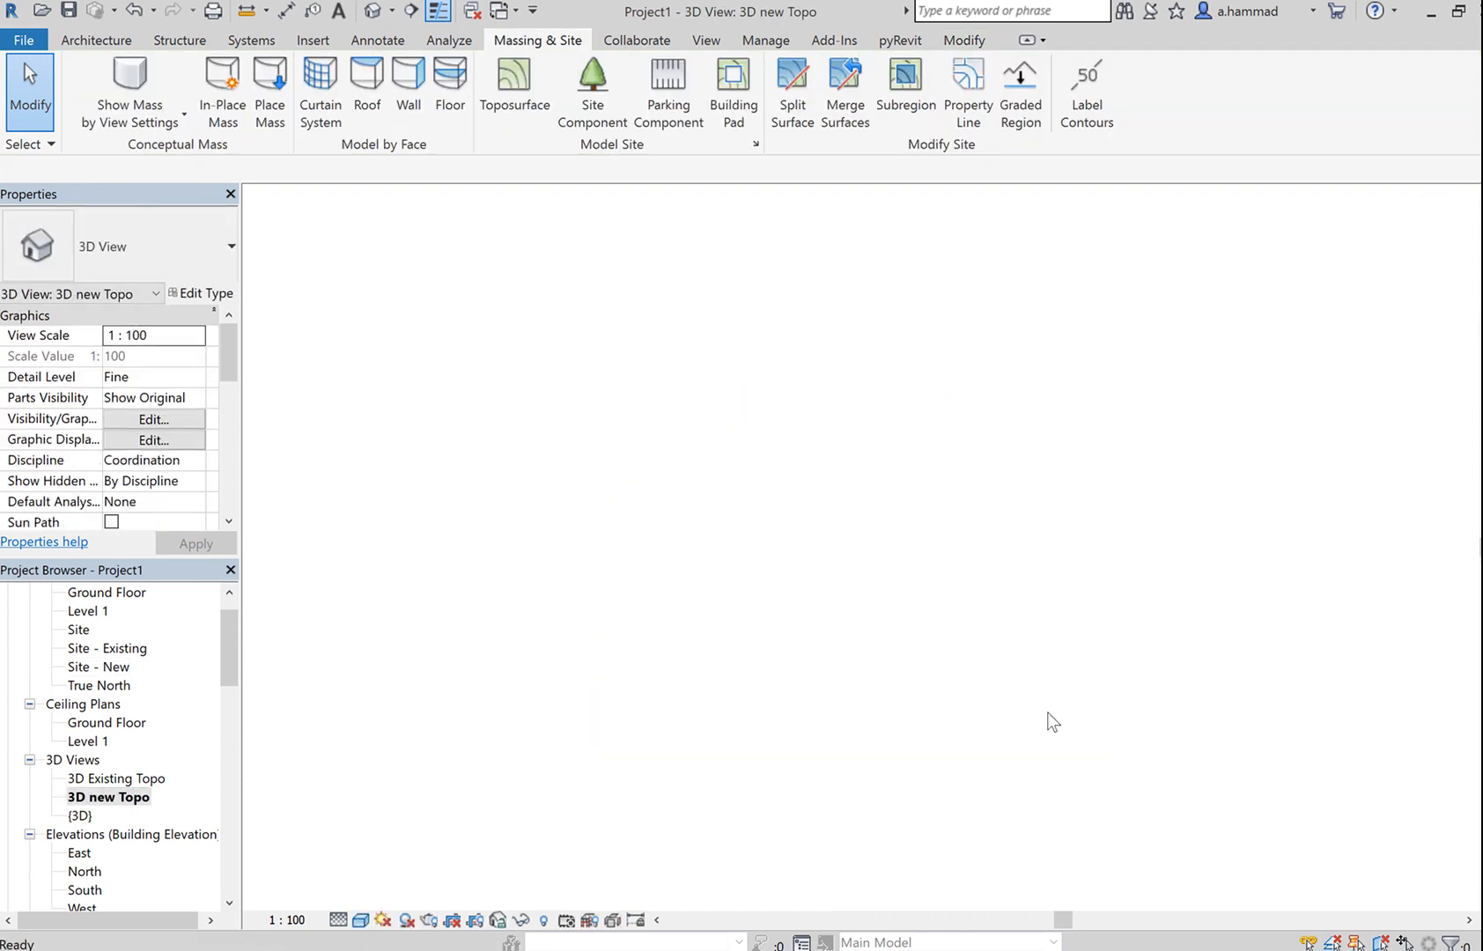
shift+middle_drag(931, 412, 958, 514)
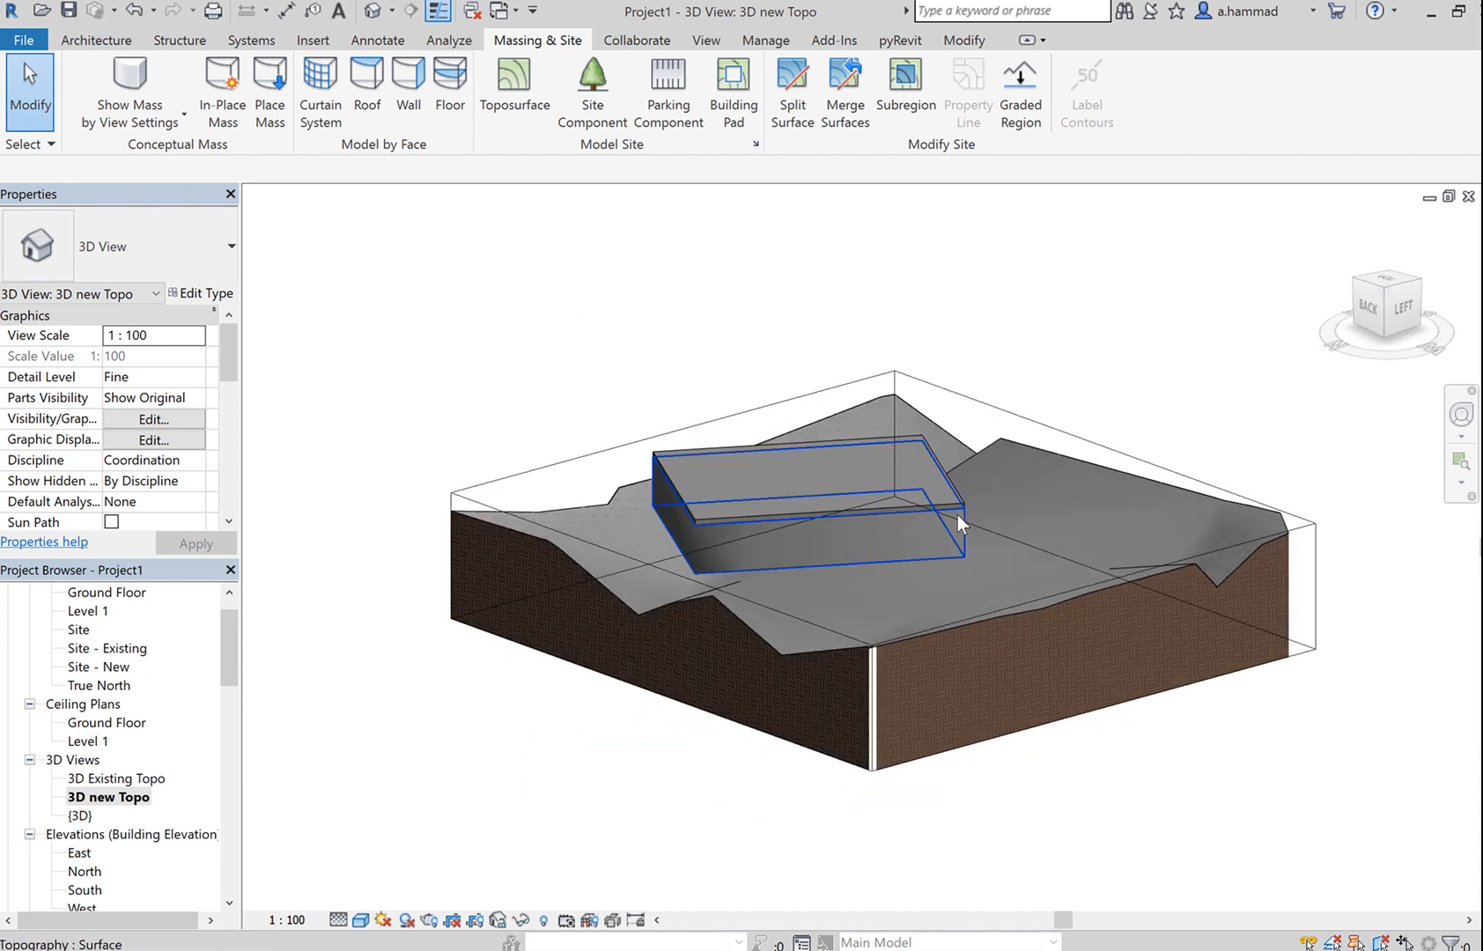
click(914, 504)
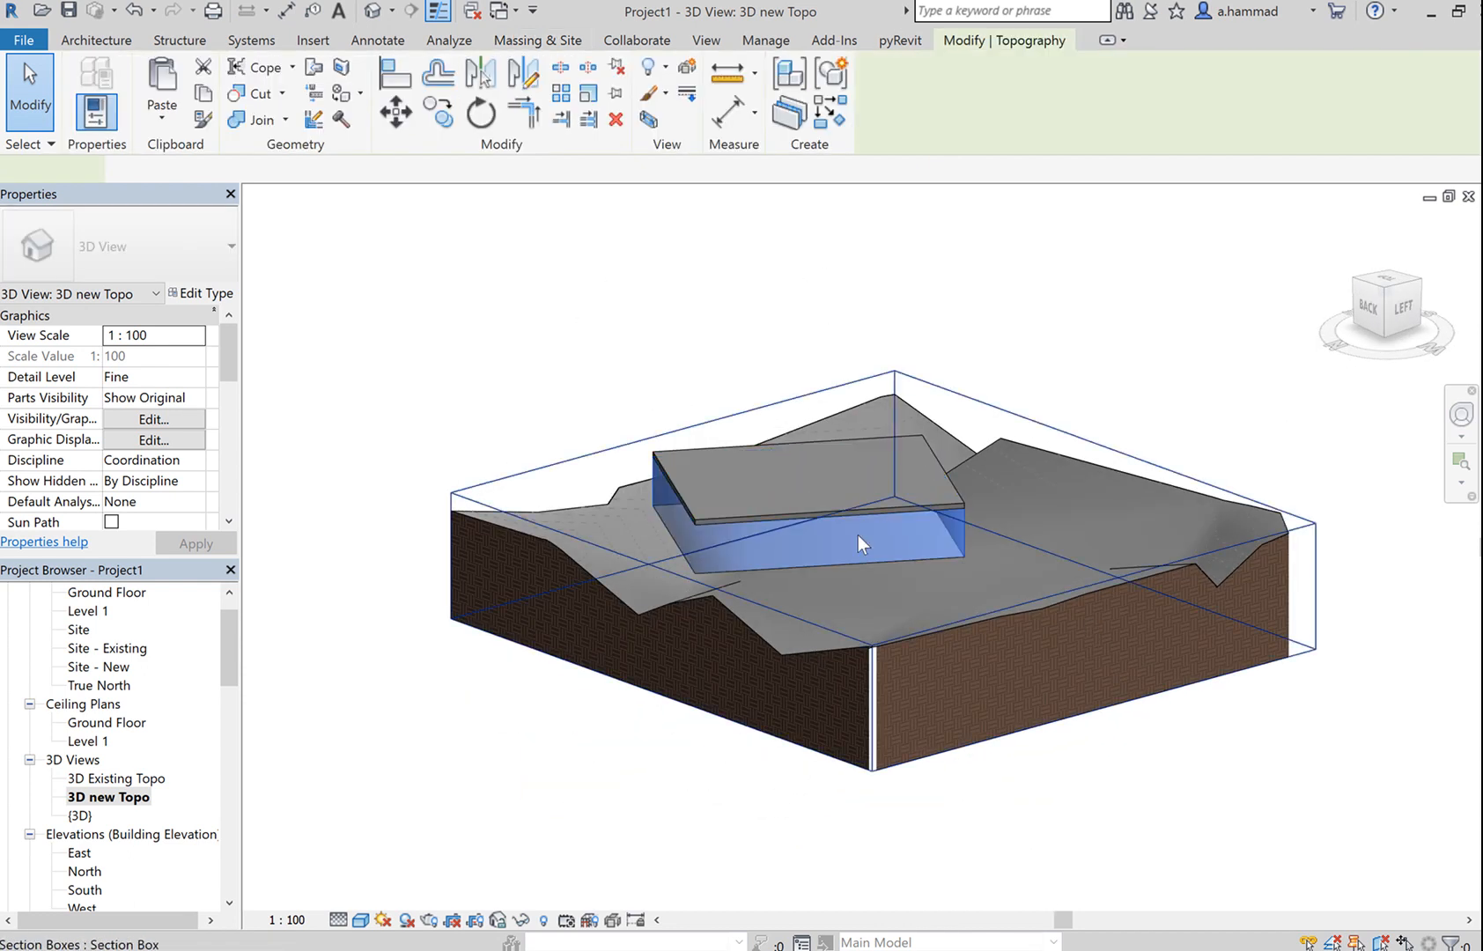
click(893, 565)
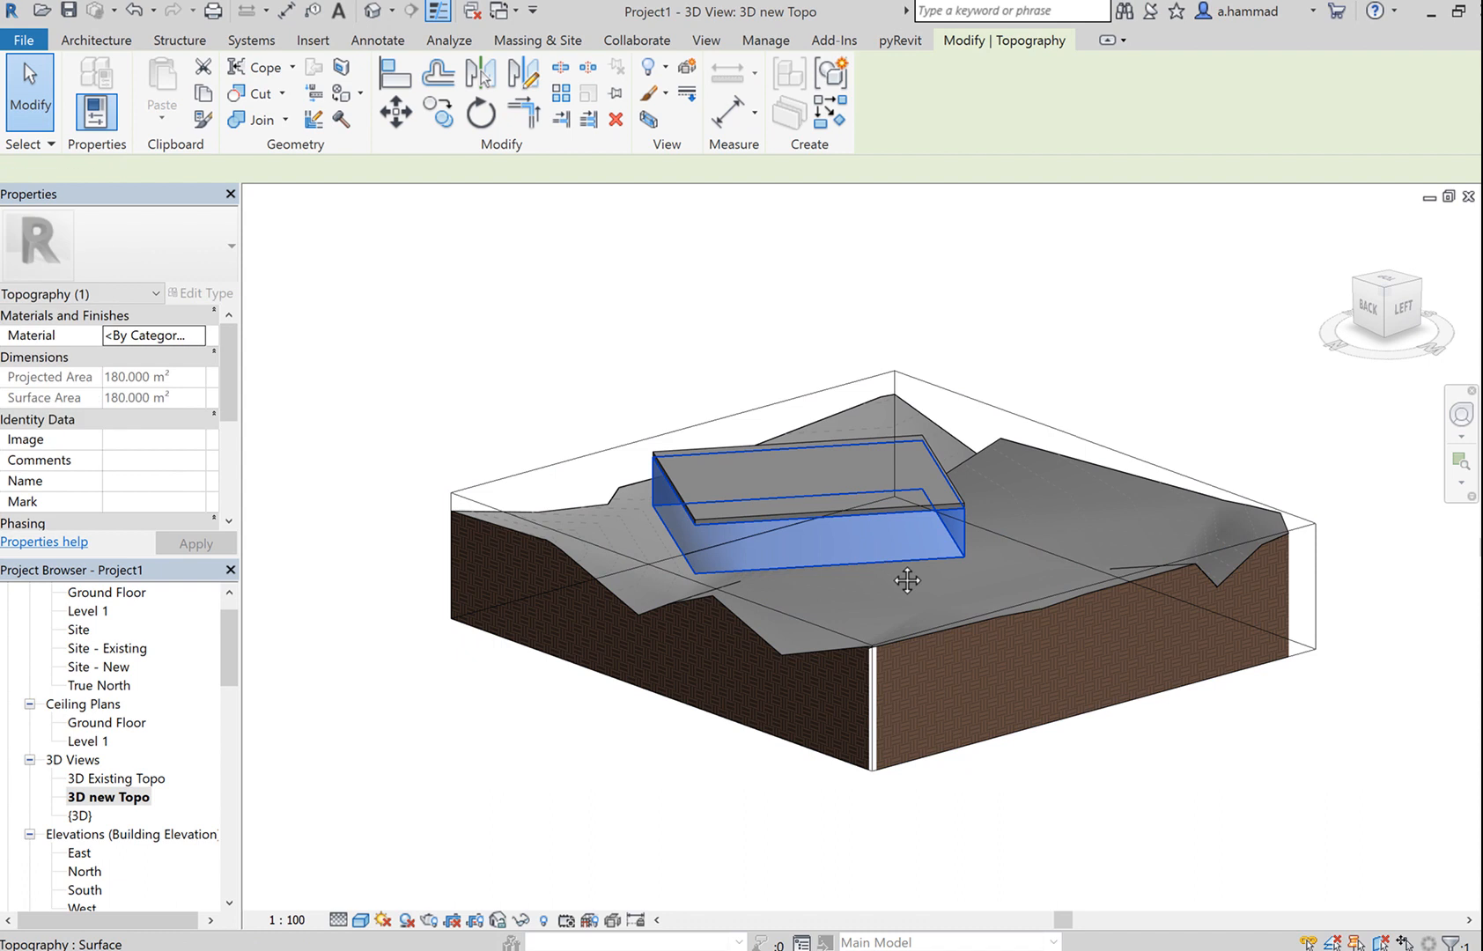
shift+middle_drag(899, 577, 1361, 302)
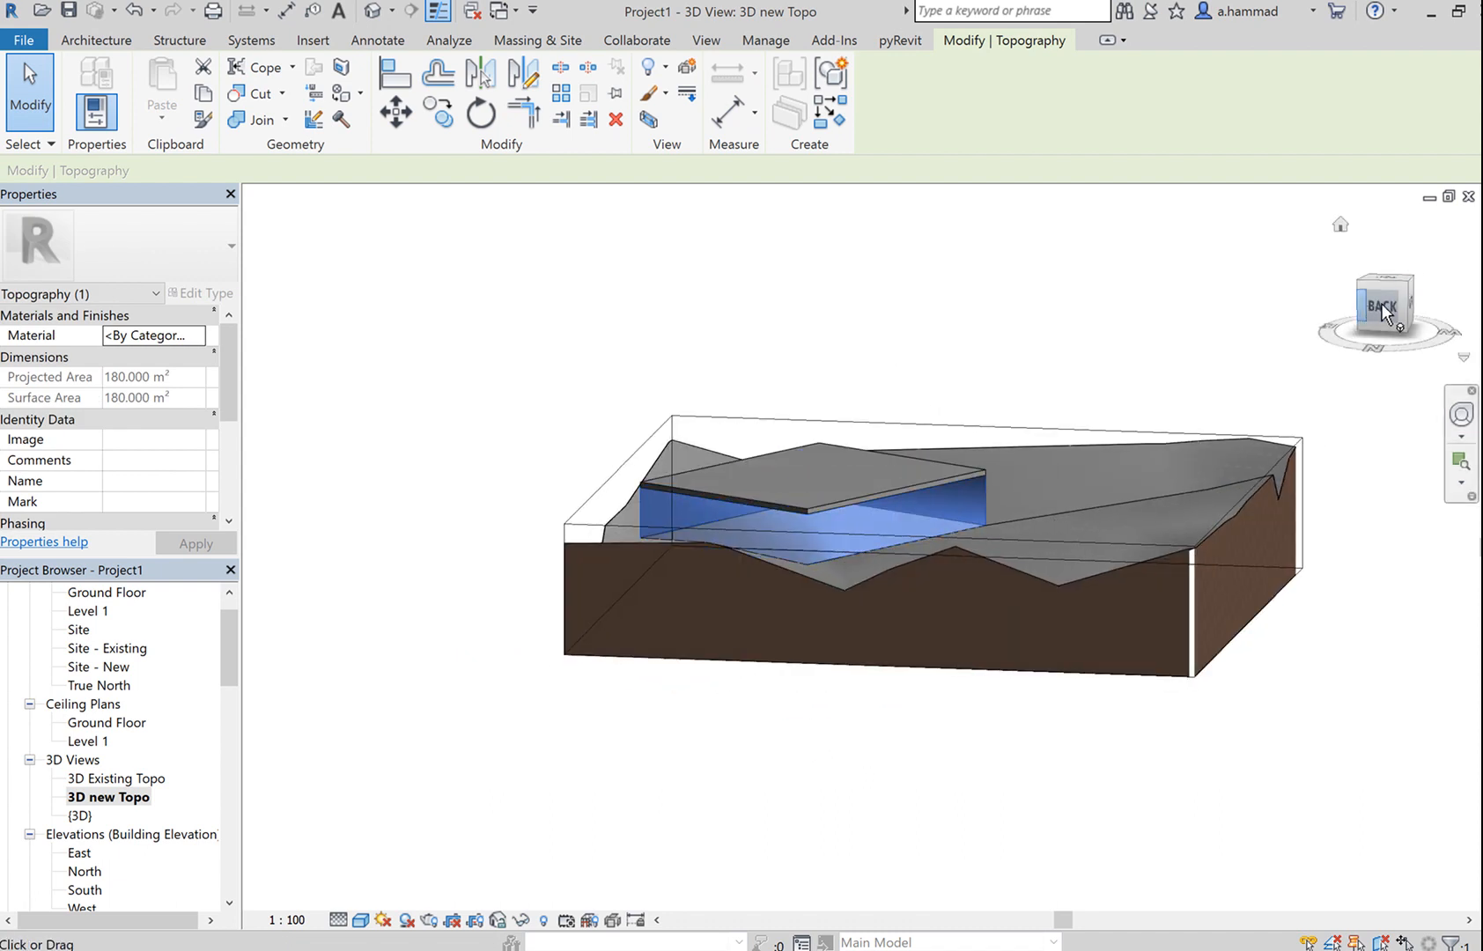
click(1385, 303)
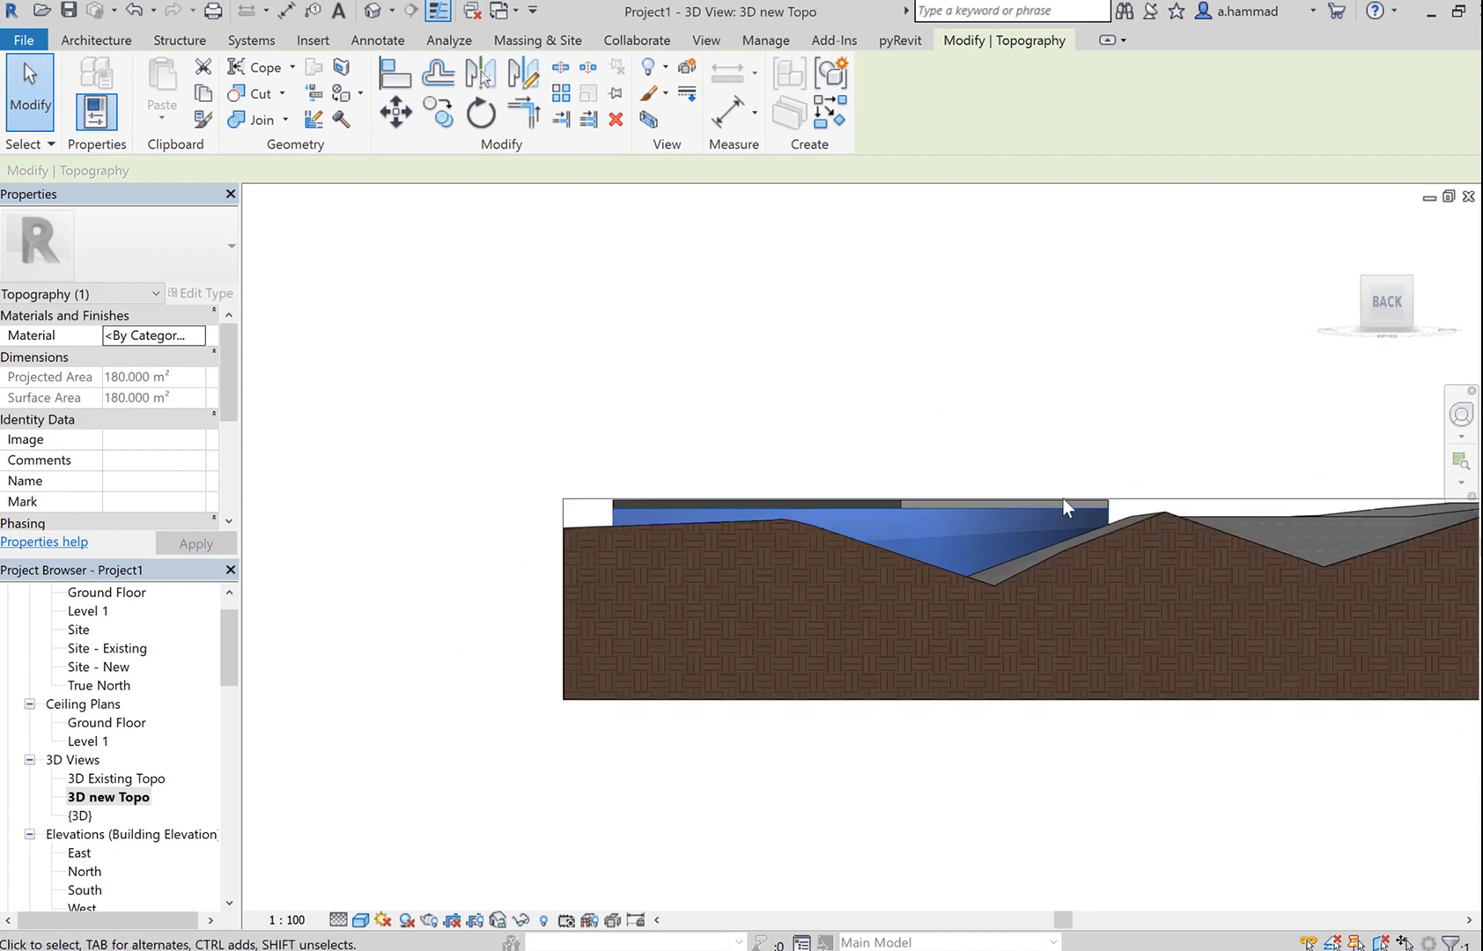
- Set the 3D new Topo view to the Wireframe visual style and inspect the pad and its excavation at an angle
click(359, 923)
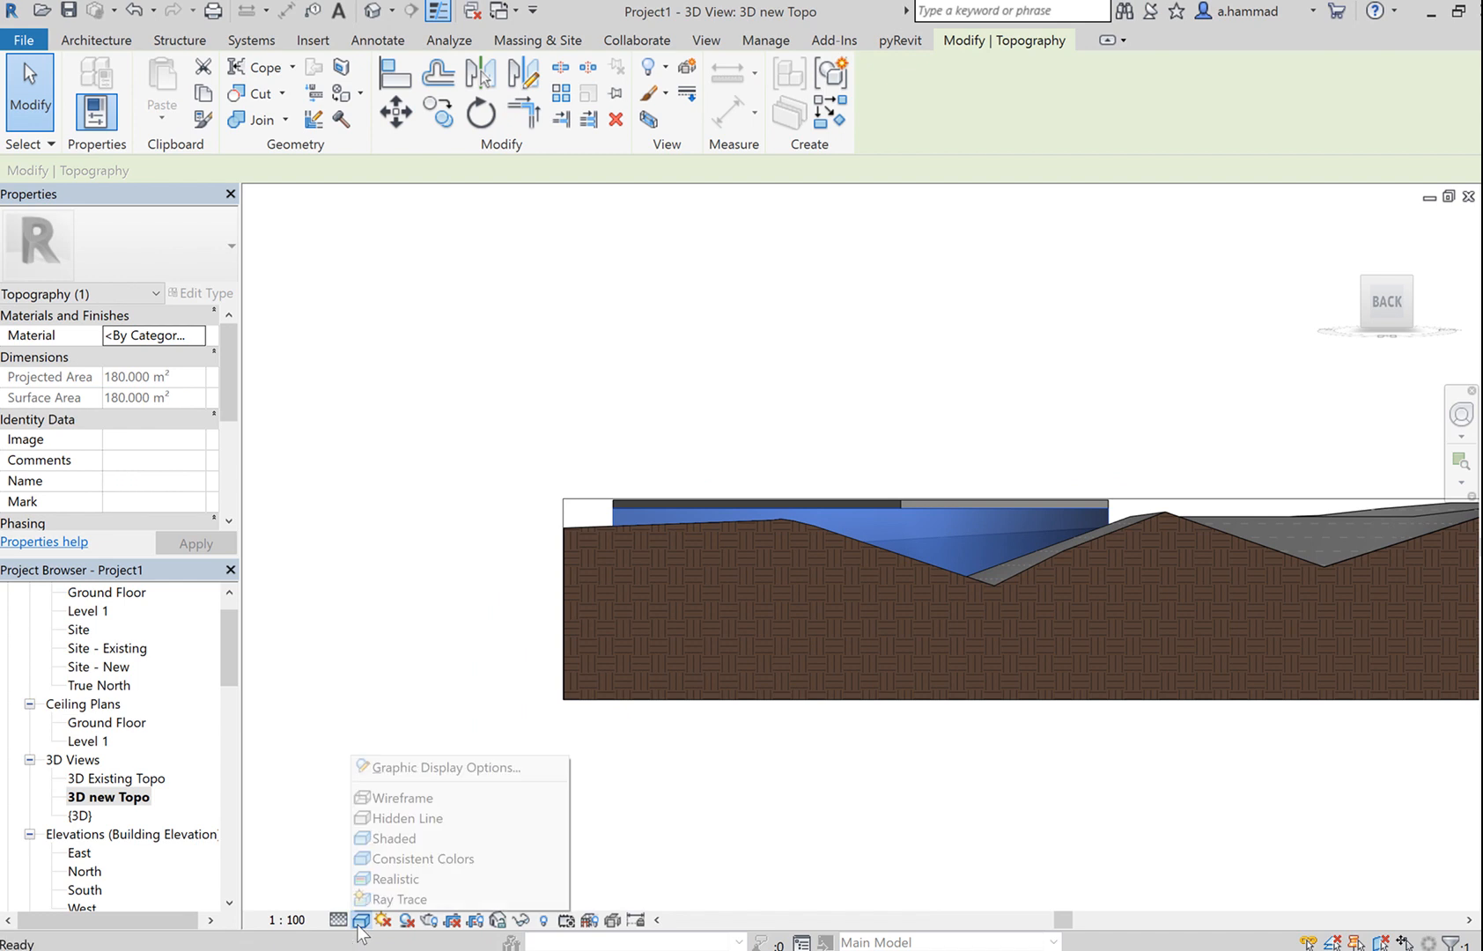
click(480, 798)
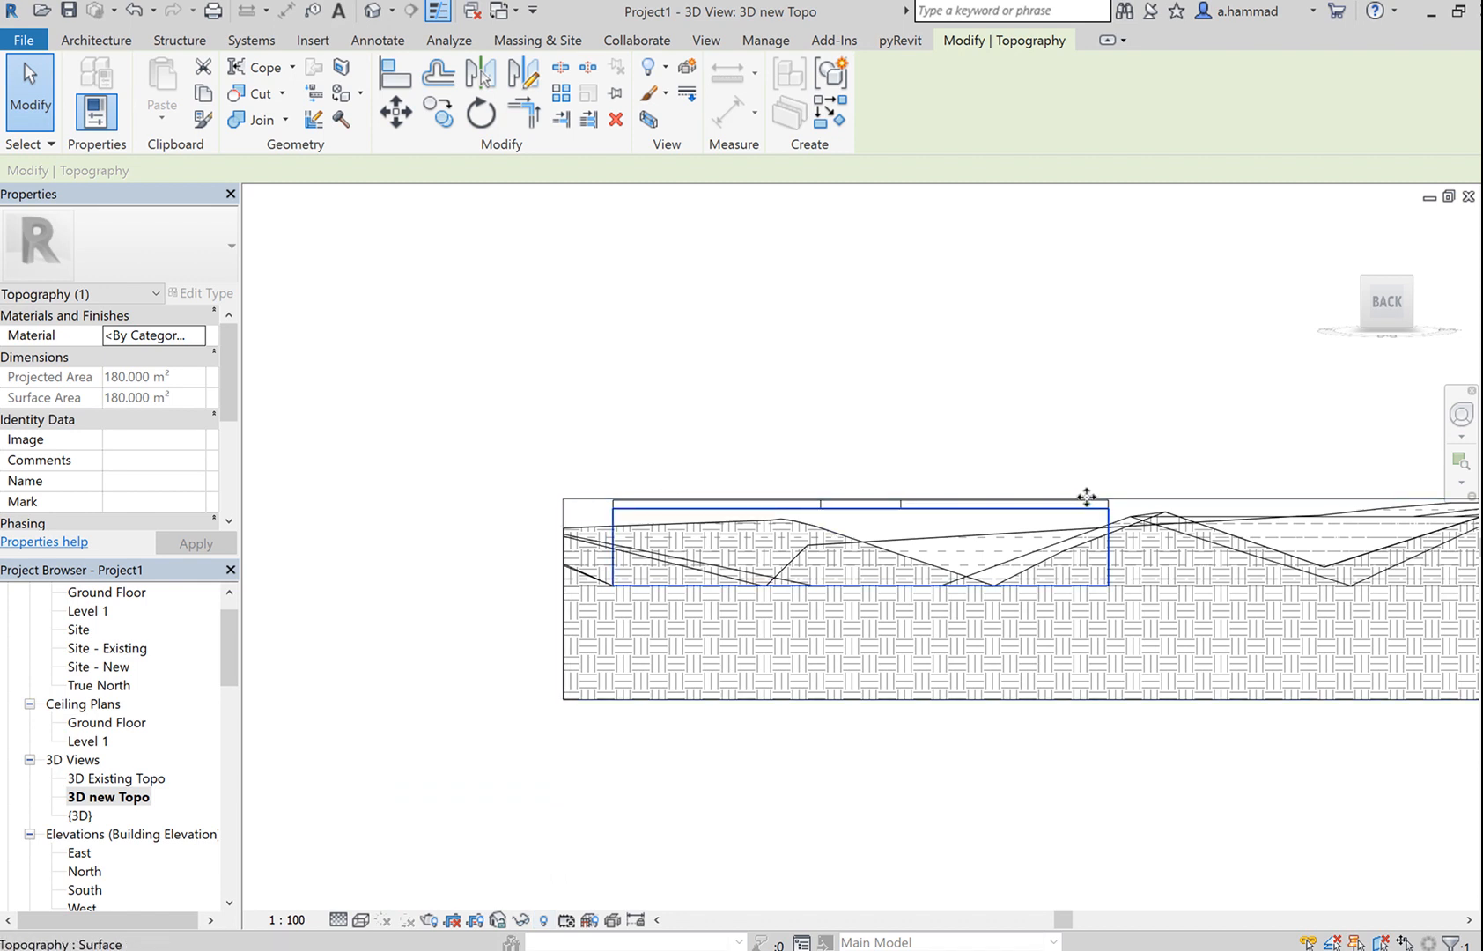
shift+middle_drag(1064, 480, 990, 517)
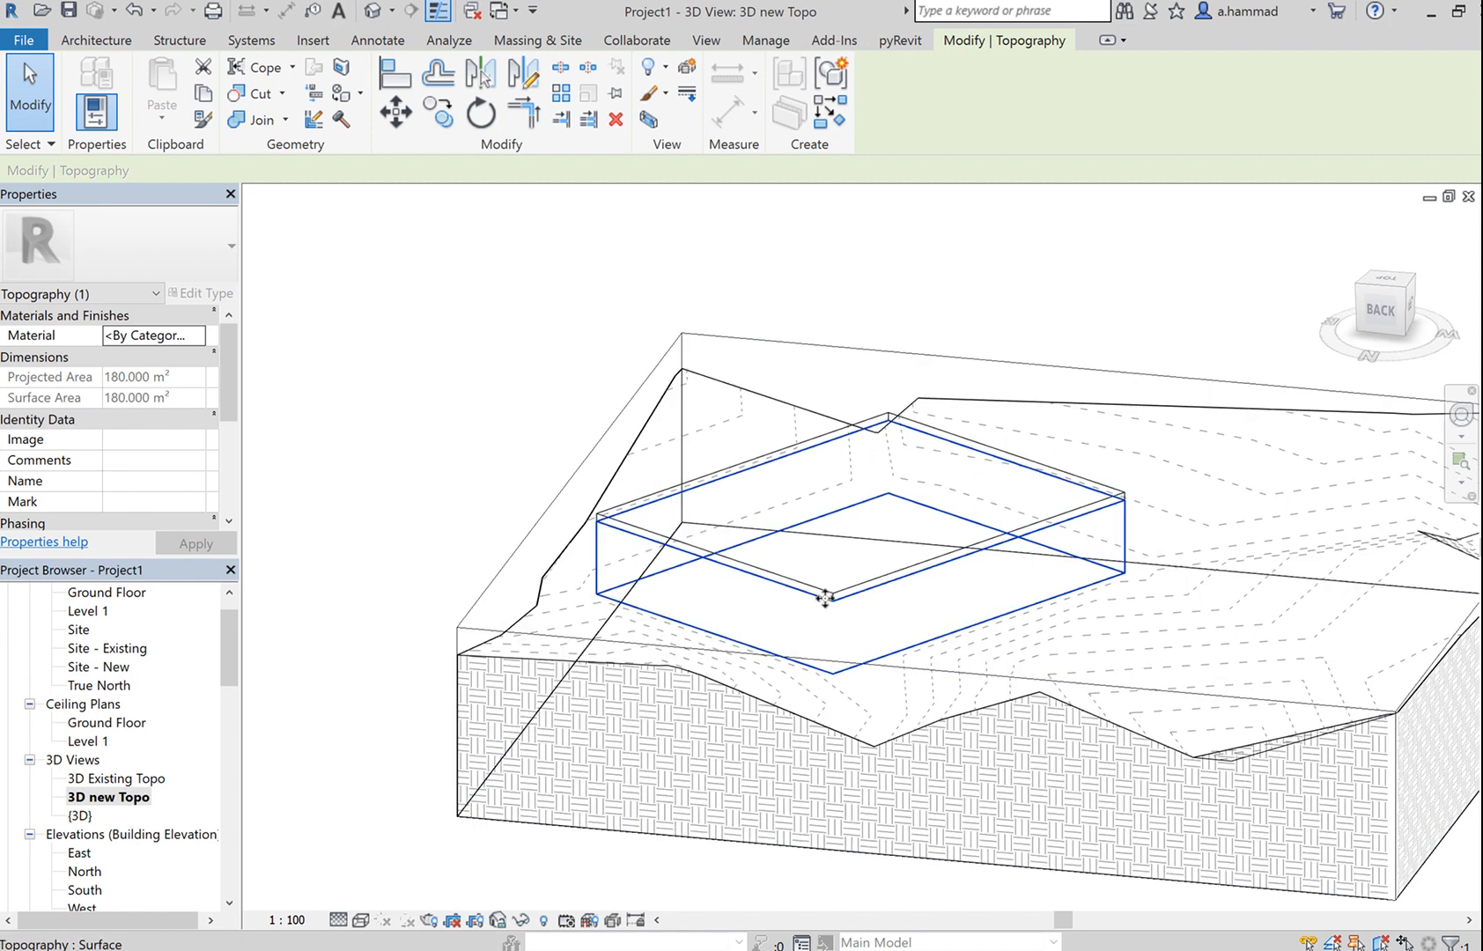
- Select the building pad and, viewing it from the back, nudge it down to a height offset of 4300
click(572, 328)
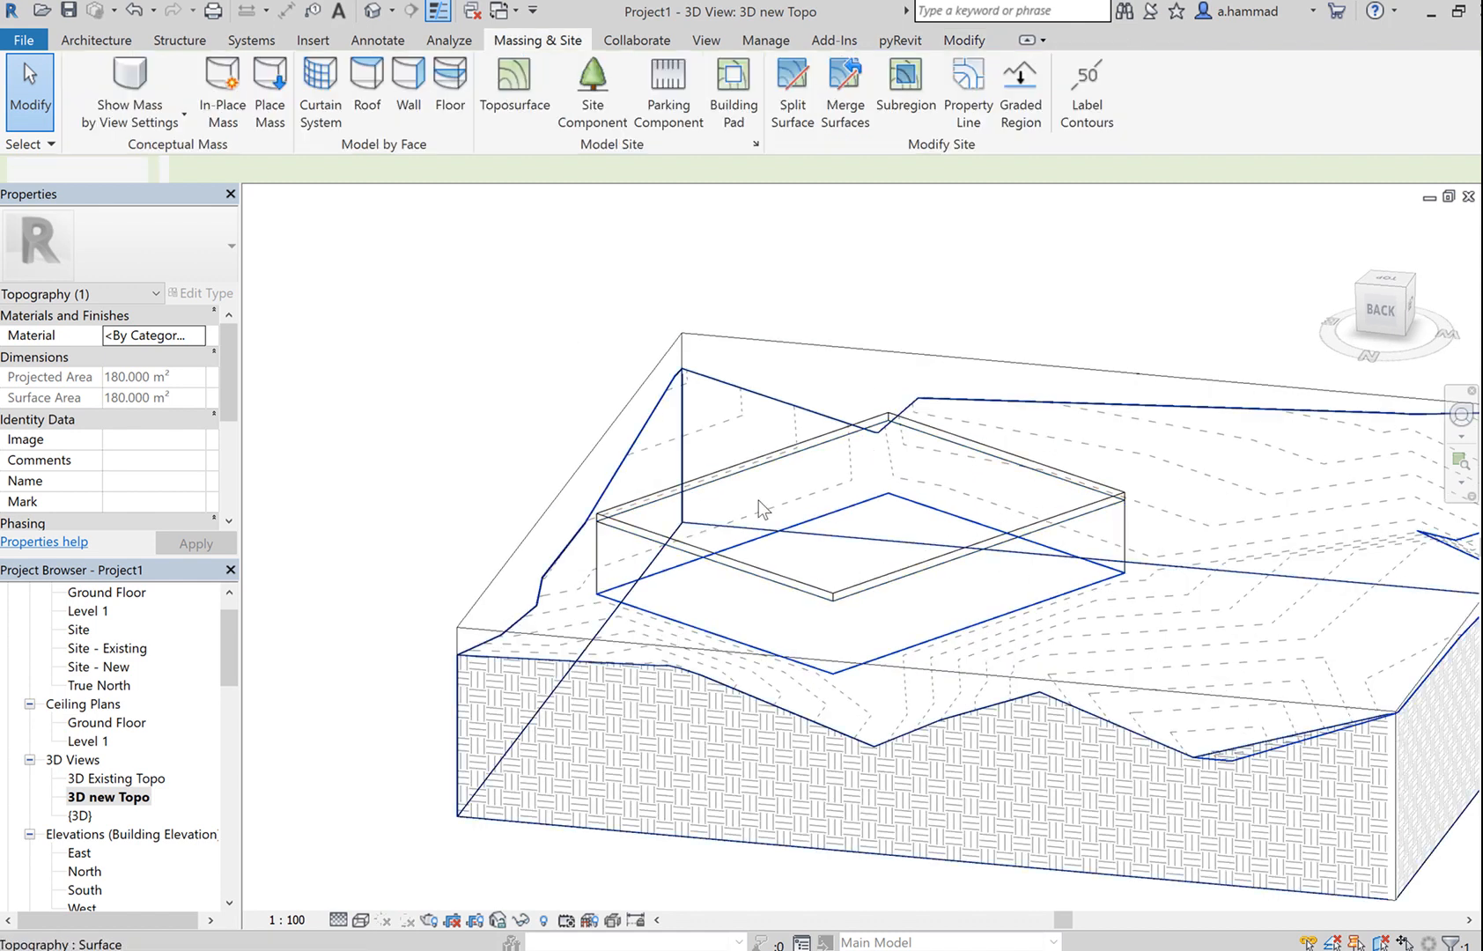
click(747, 574)
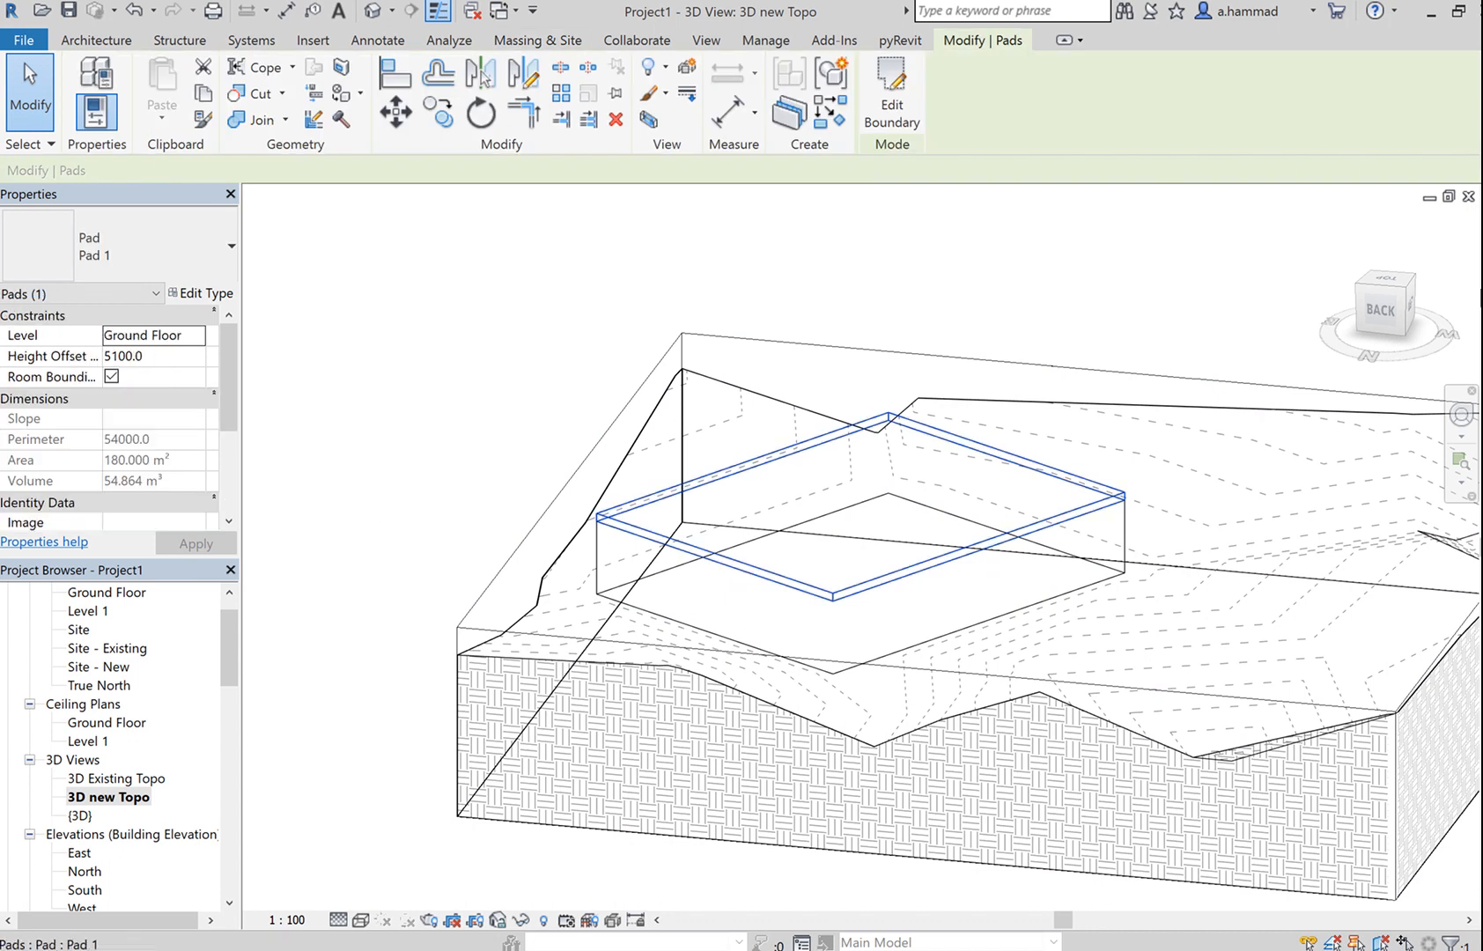
click(1382, 313)
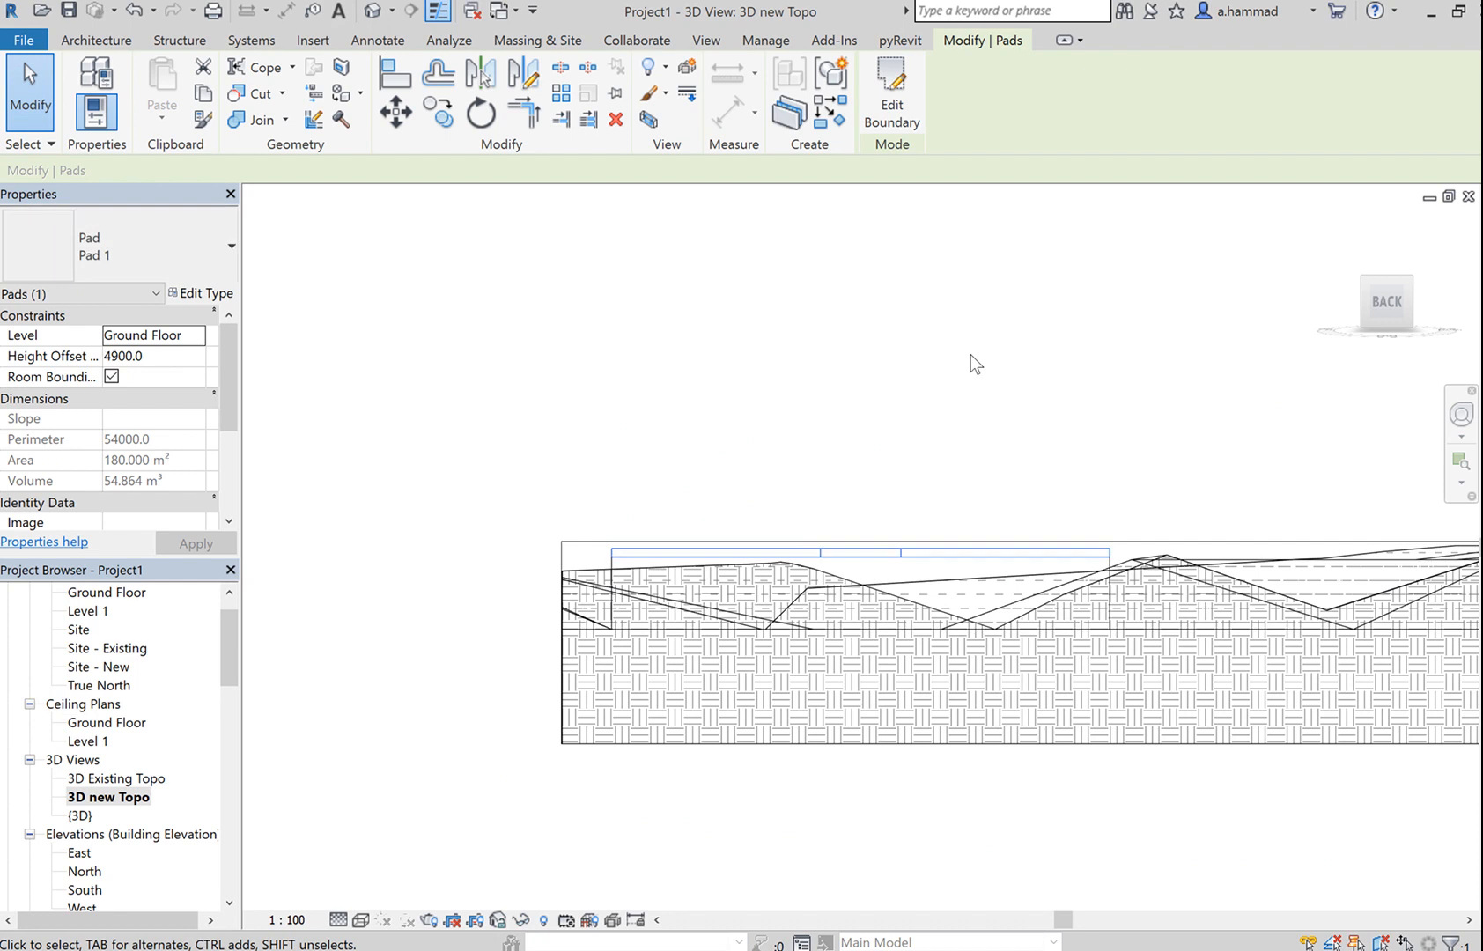
key(Down)
key(Down)
key(Down)
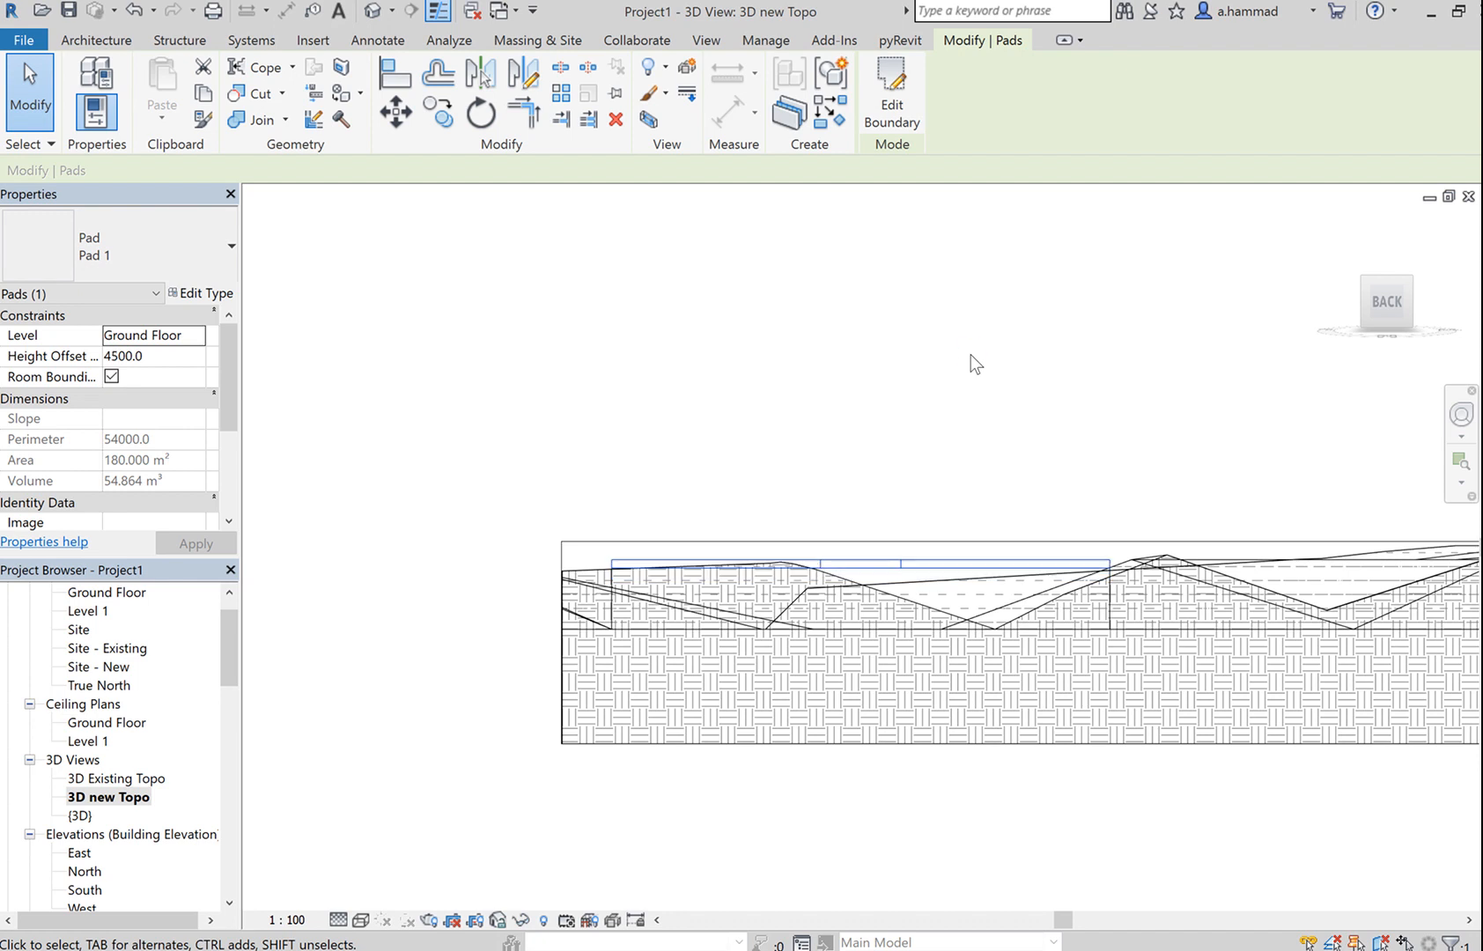
key(Escape)
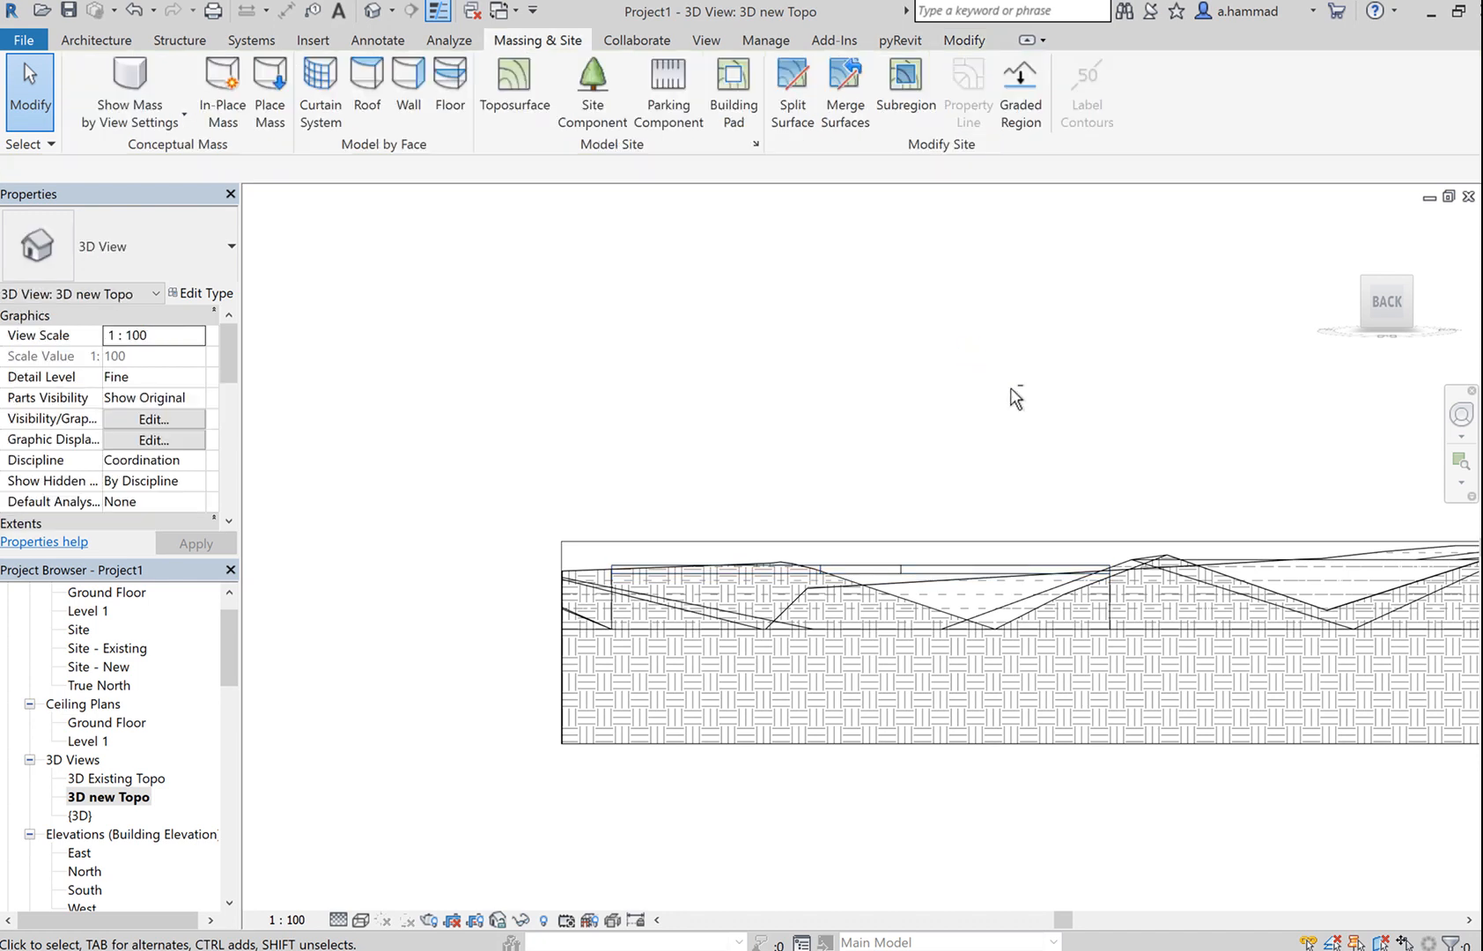
- Set the 3D new Topo view to the Shaded visual style and inspect the lowered pad at an angle
mouse_move(980, 431)
shift+middle_down()
mouse_move(845, 586)
mouse_move(749, 631)
mouse_move(931, 520)
mouse_move(969, 571)
shift+middle_up()
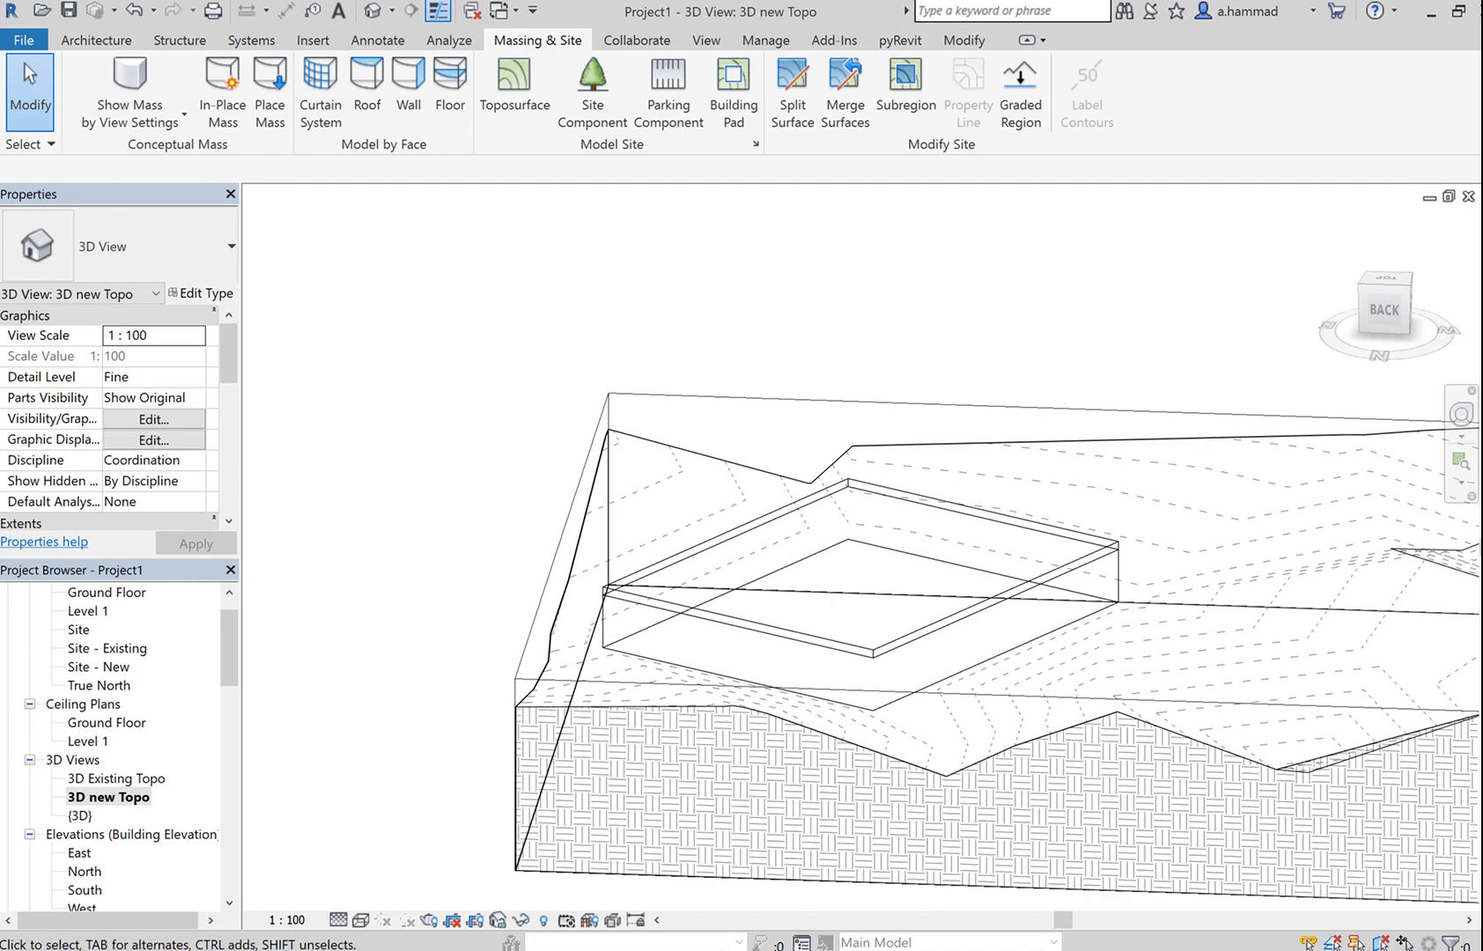
click(369, 919)
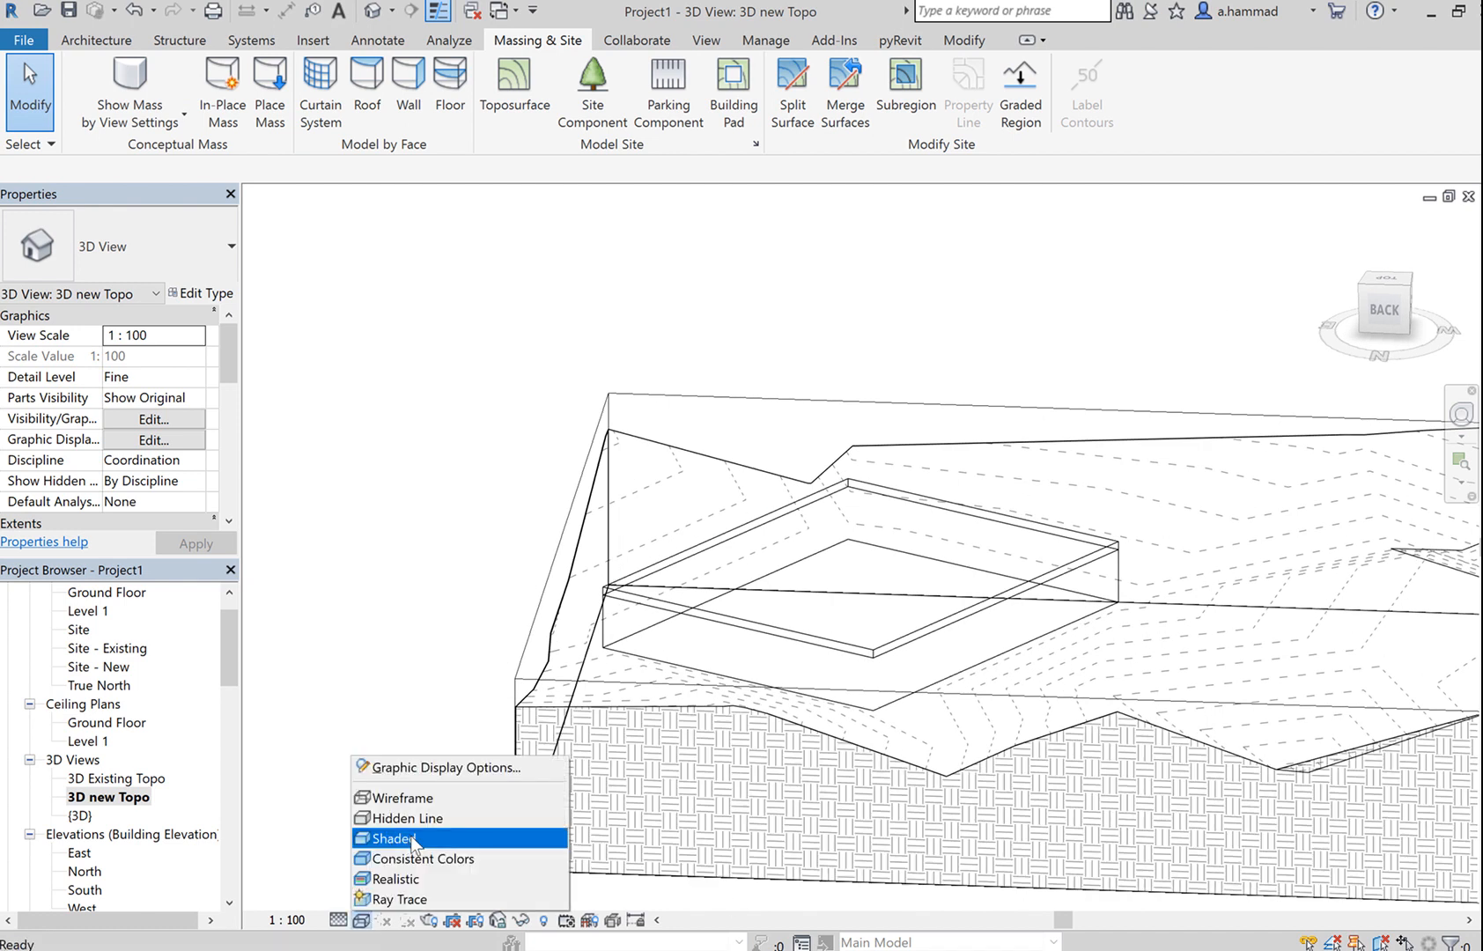
click(414, 844)
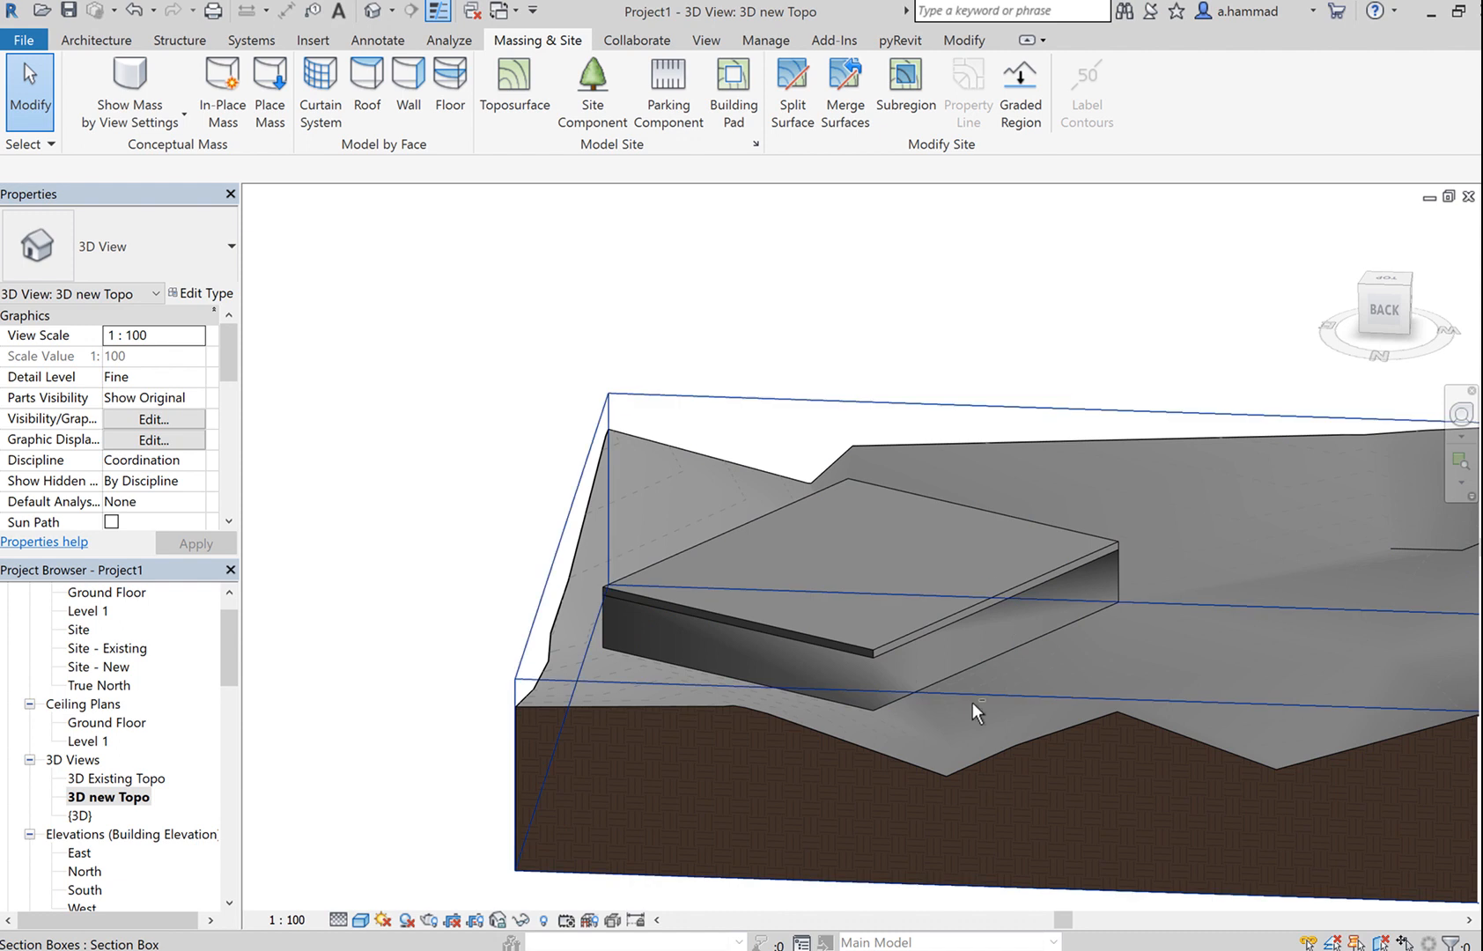
middle_drag(973, 702, 1013, 599)
- From the back view, nudge the building pad down into the topography to a height offset of 2500
click(1376, 312)
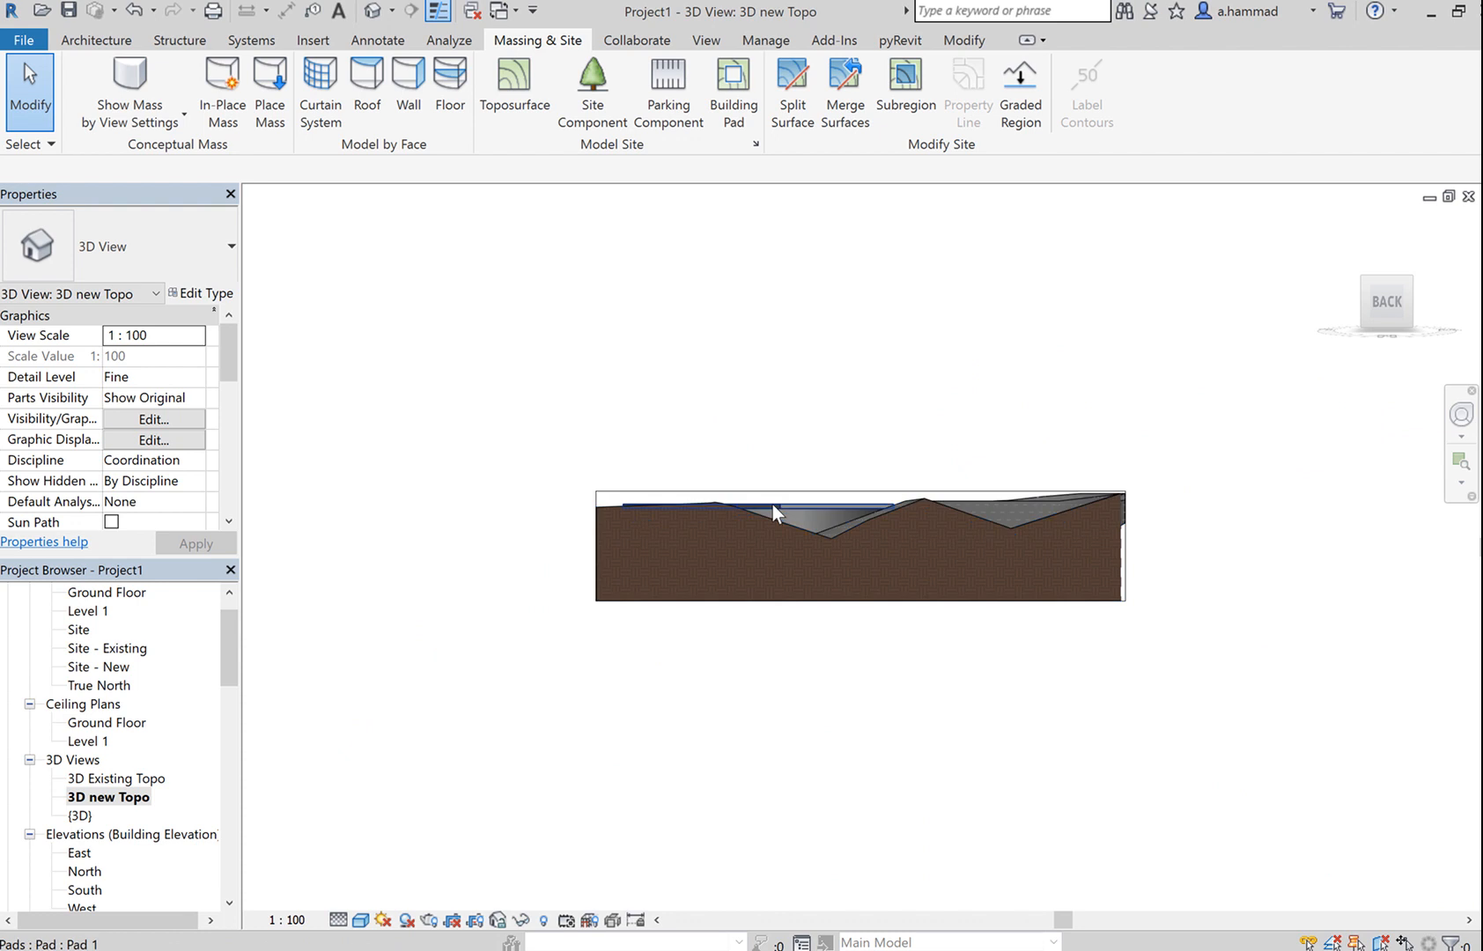
scroll(774, 505, up, 4)
click(775, 506)
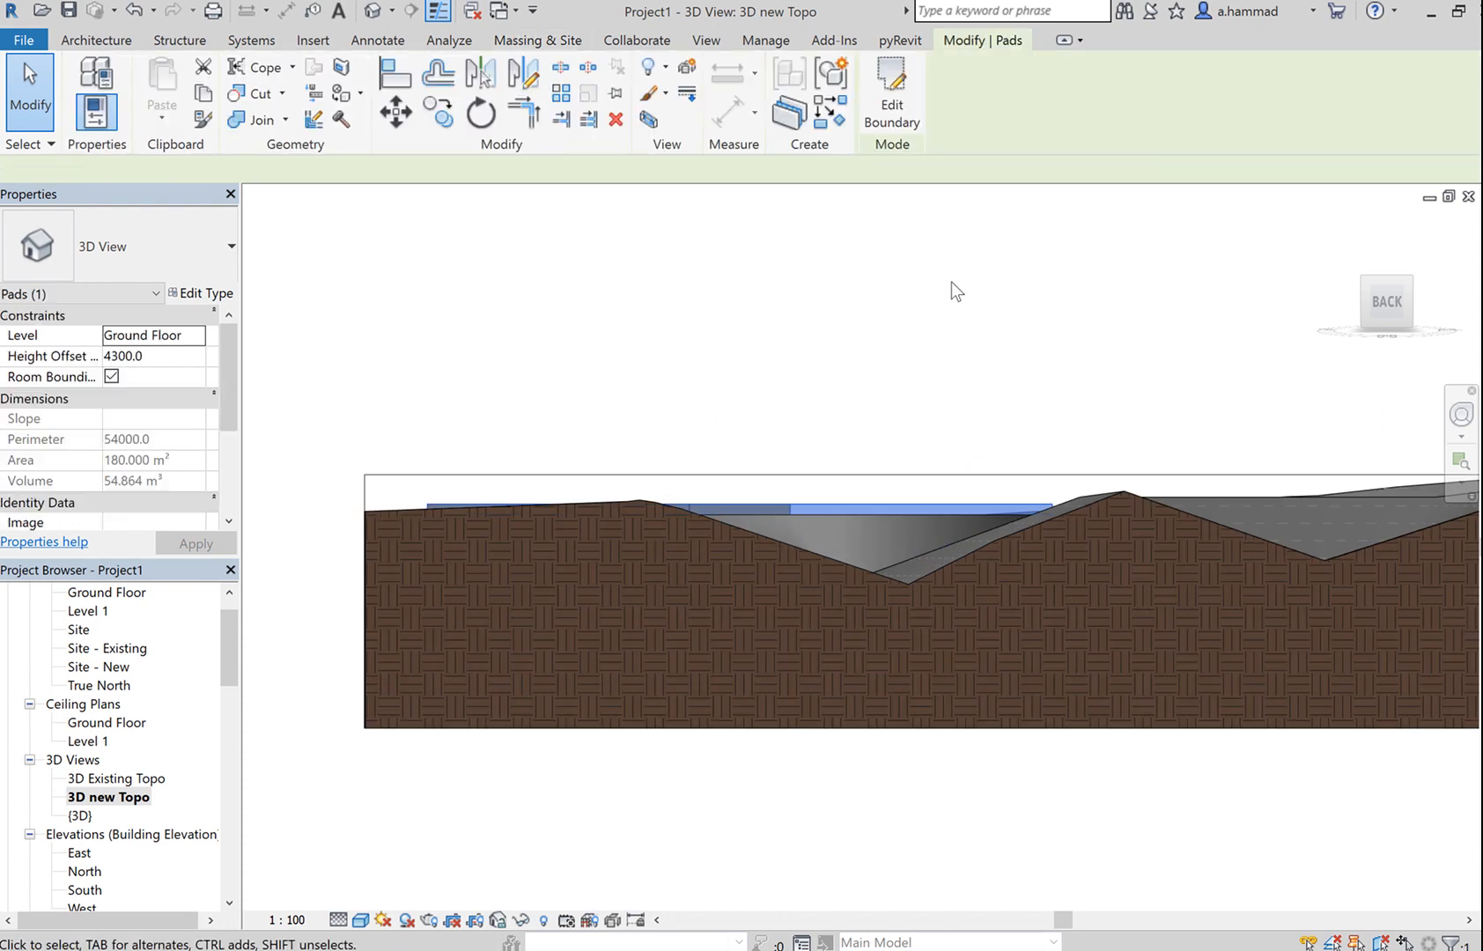
key(Down)
key(Down)
key(Down)
key(Down)
key(Down)
key(Down)
key(Down)
key(Down)
key(Down)
key(Down)
key(Down)
key(Down)
key(Down)
key(Down)
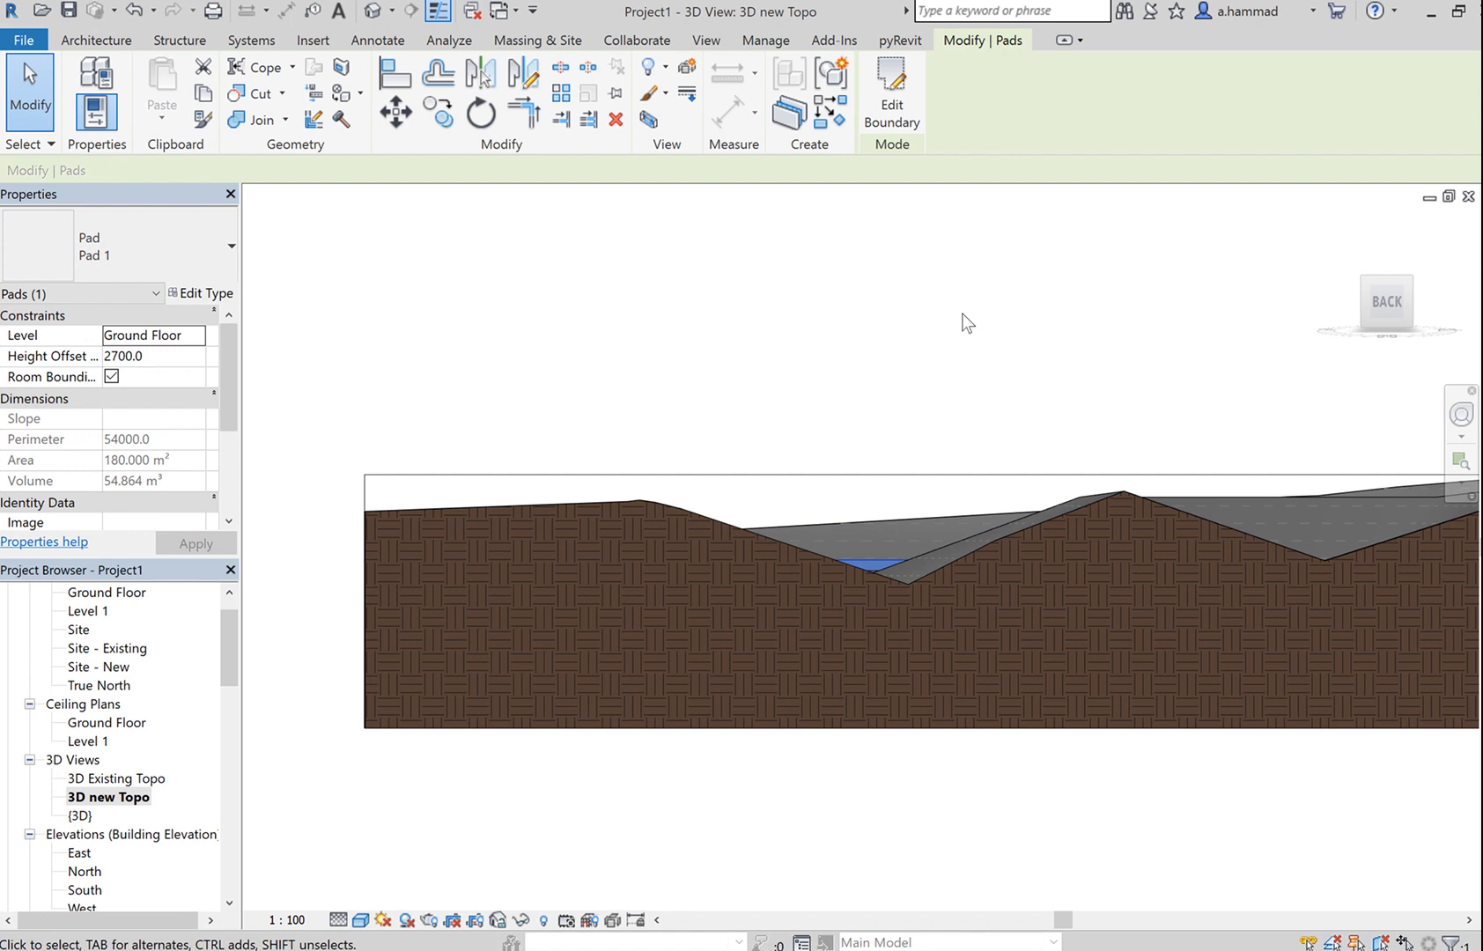
- Examine the sunken building pad and its cut in the topography from the back and from above at an angle
shift+middle_drag(962, 324, 1010, 428)
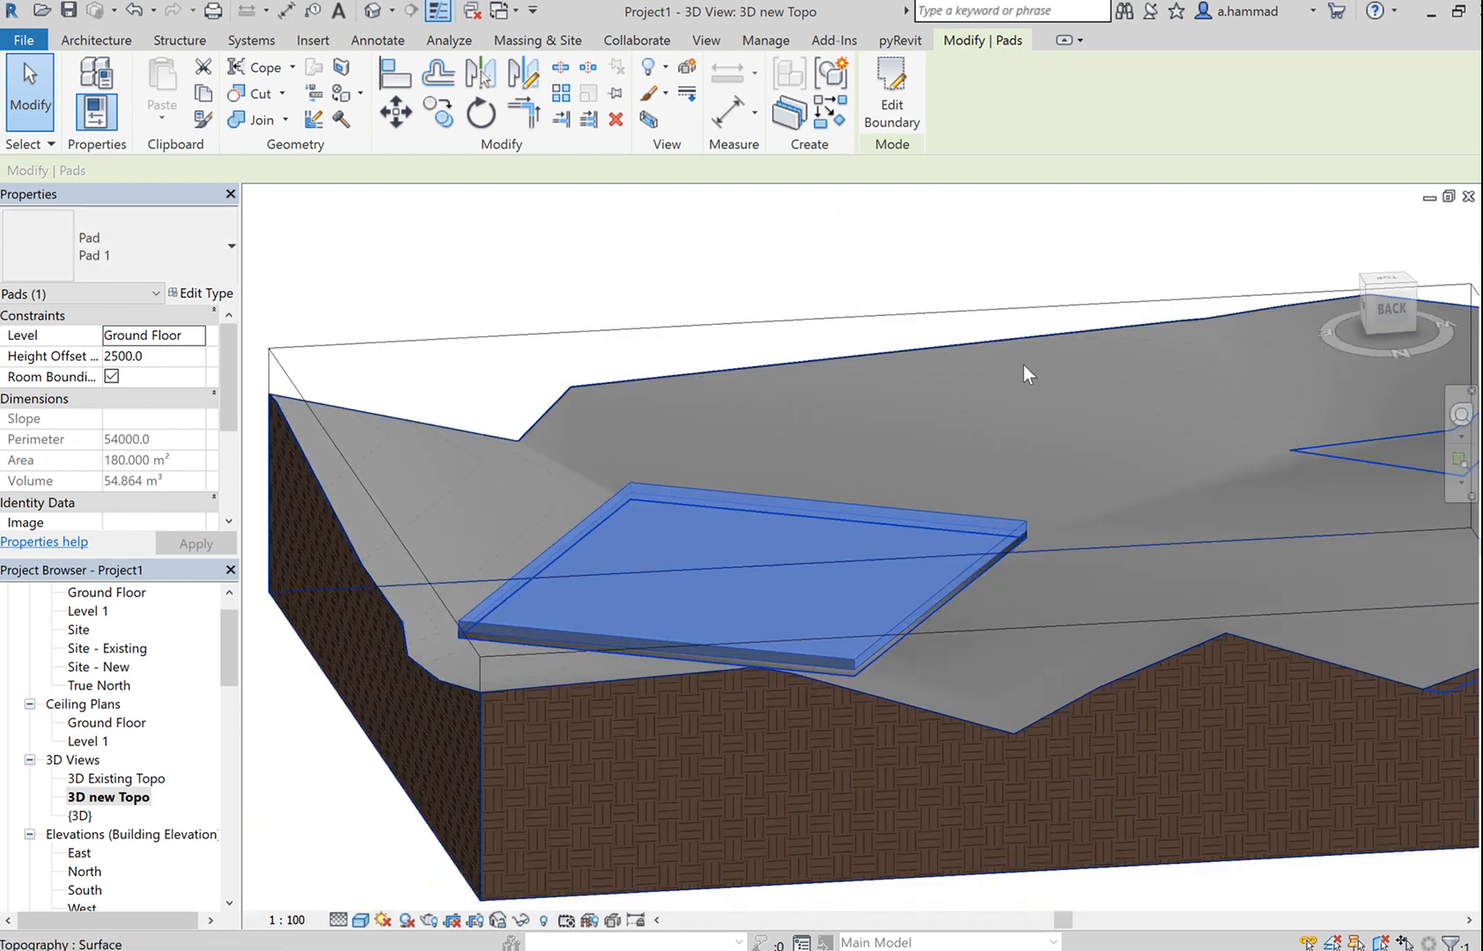
click(1396, 308)
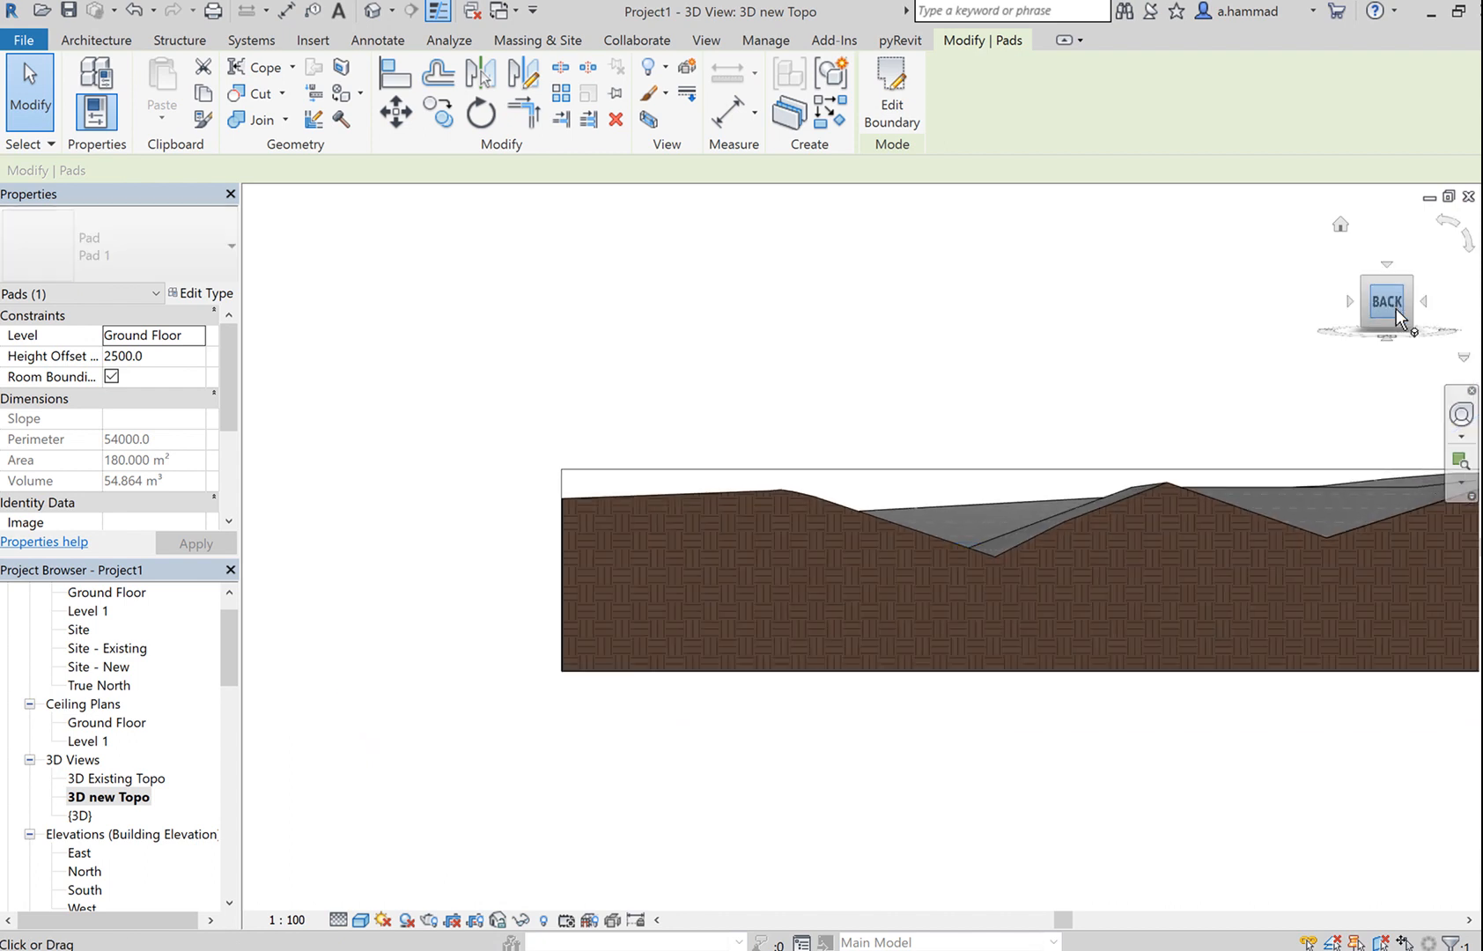
click(952, 322)
shift+middle_drag(989, 330, 797, 546)
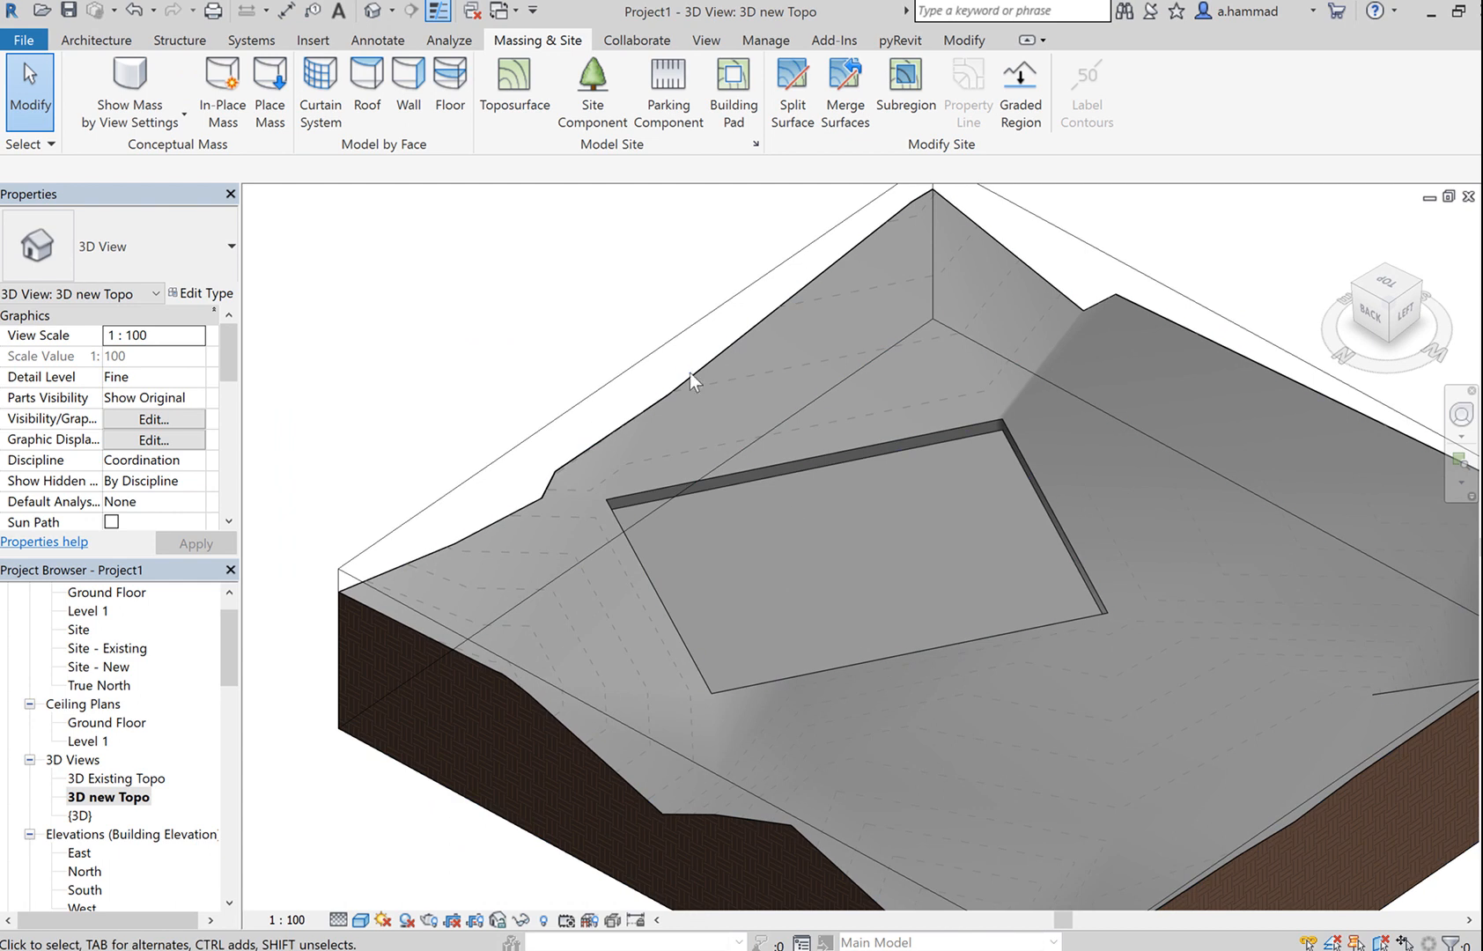